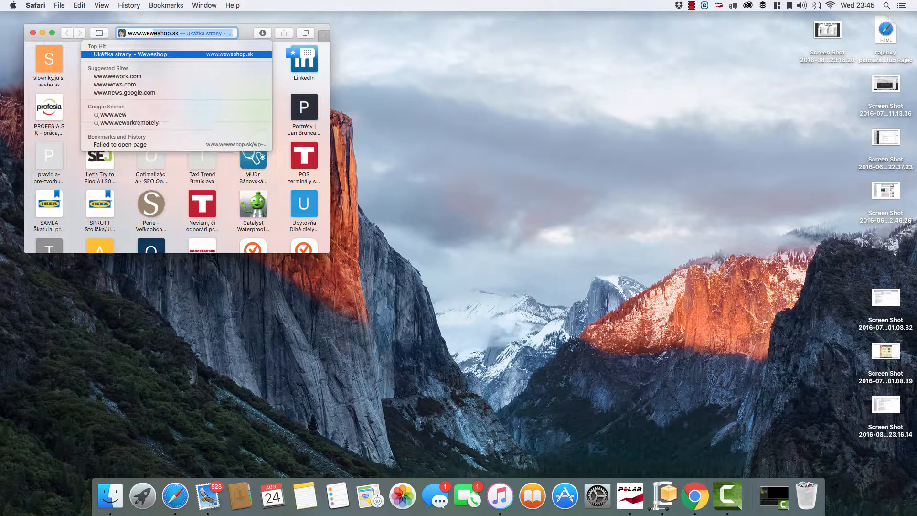
type("op")
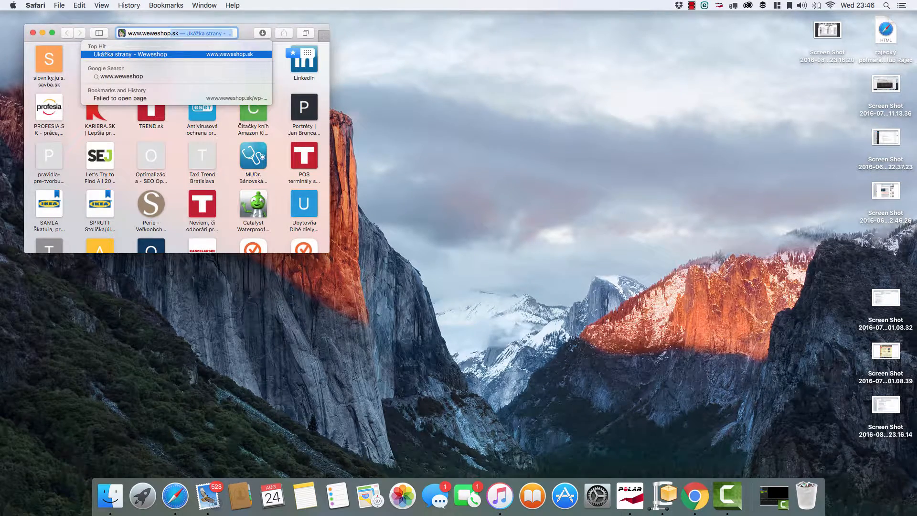
type(".k")
key("BackSpace")
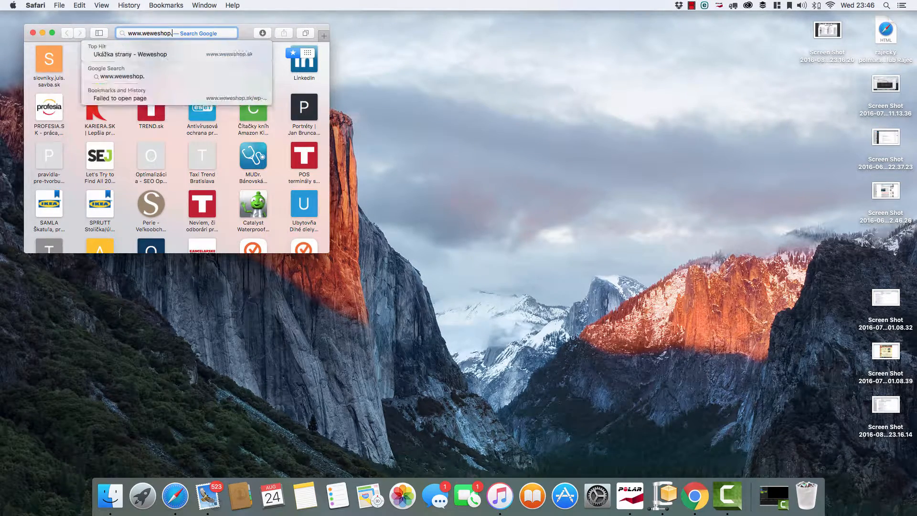
type("sk")
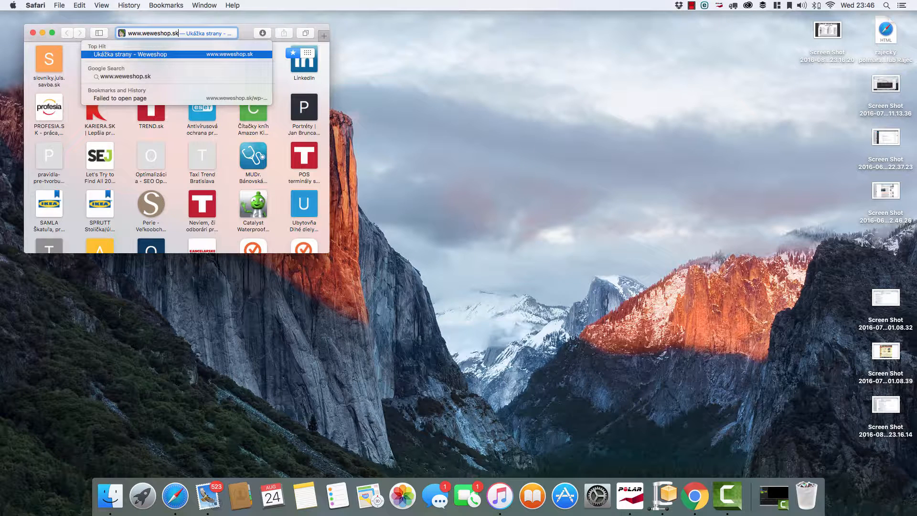
type("/wp")
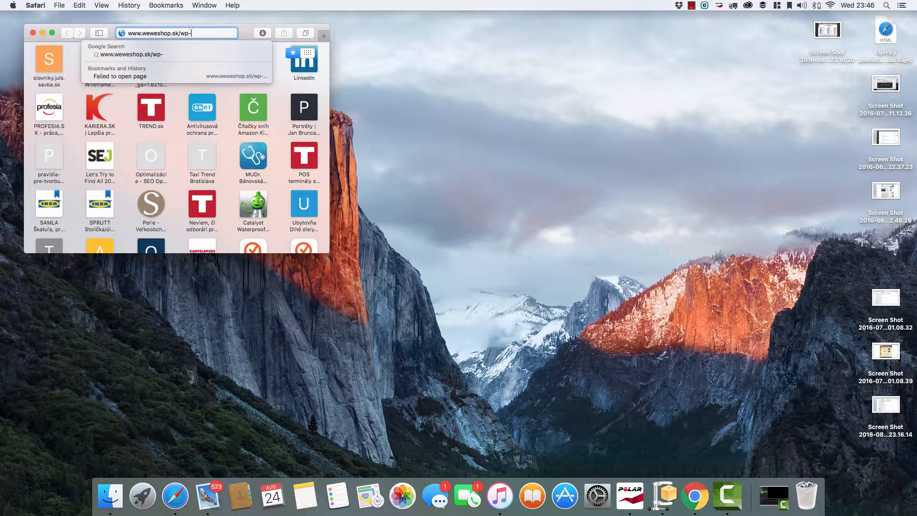
type("-login.pj")
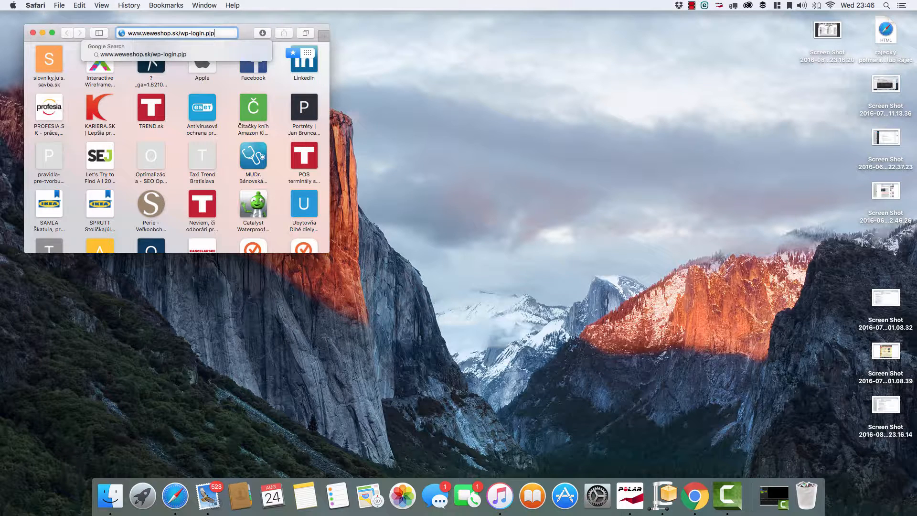
key("BackSpace")
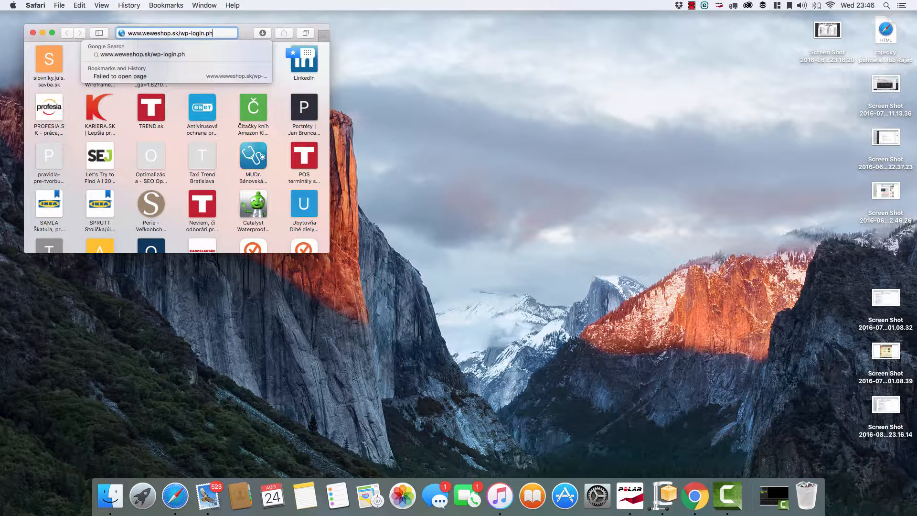
key("Return")
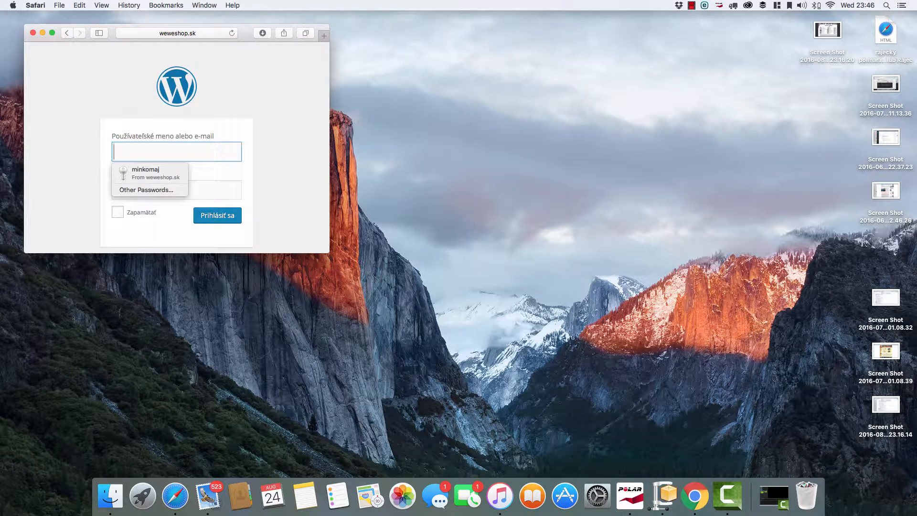
Fill in the saved username and password, enlarge the browser window to full screen, and log in to the site administration
left_click(158, 171)
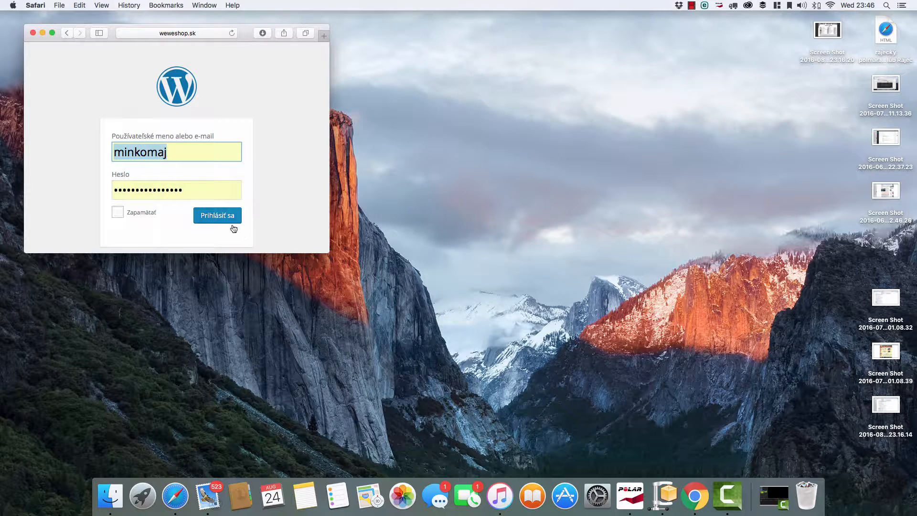
left_click(52, 32)
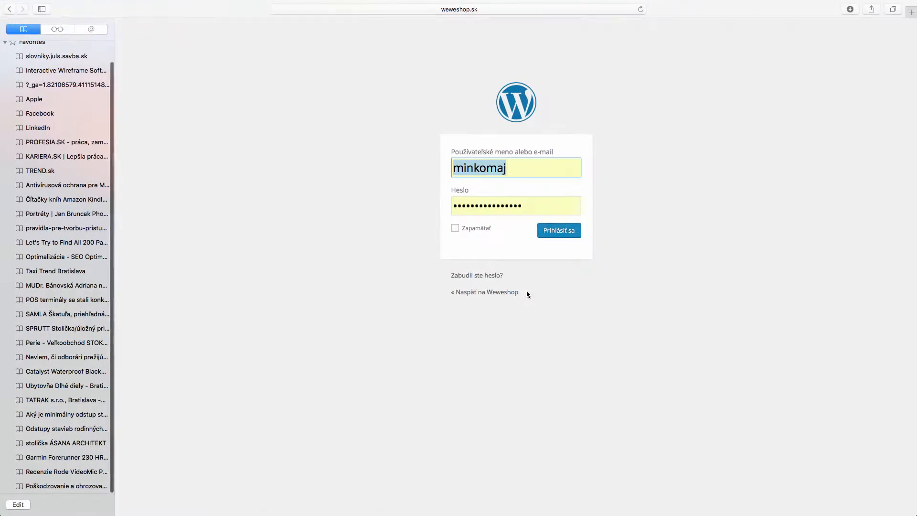
left_click(563, 231)
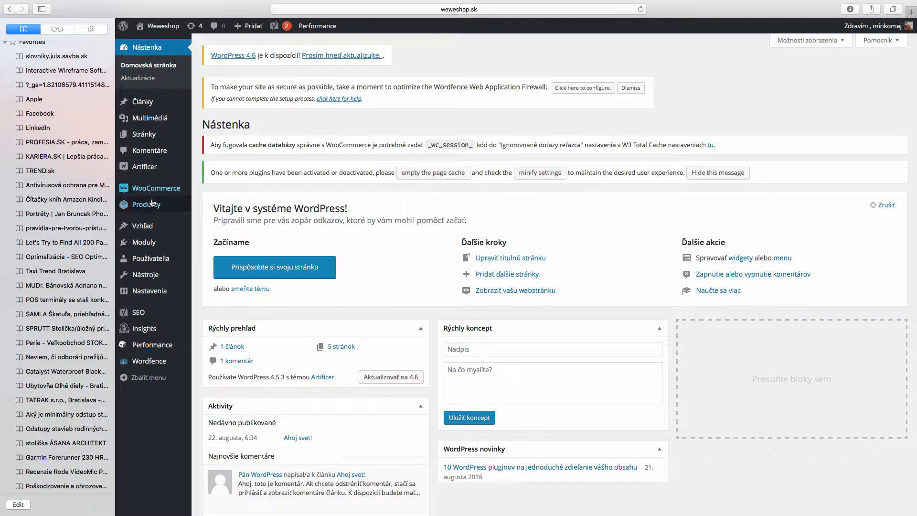
Start a new WooCommerce product and name it "Ja"
mouse_move(152, 207)
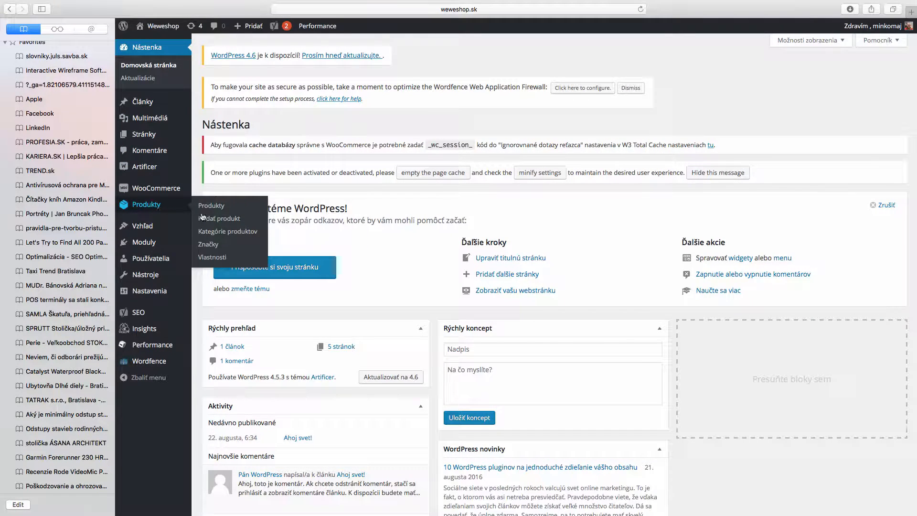
left_click(232, 218)
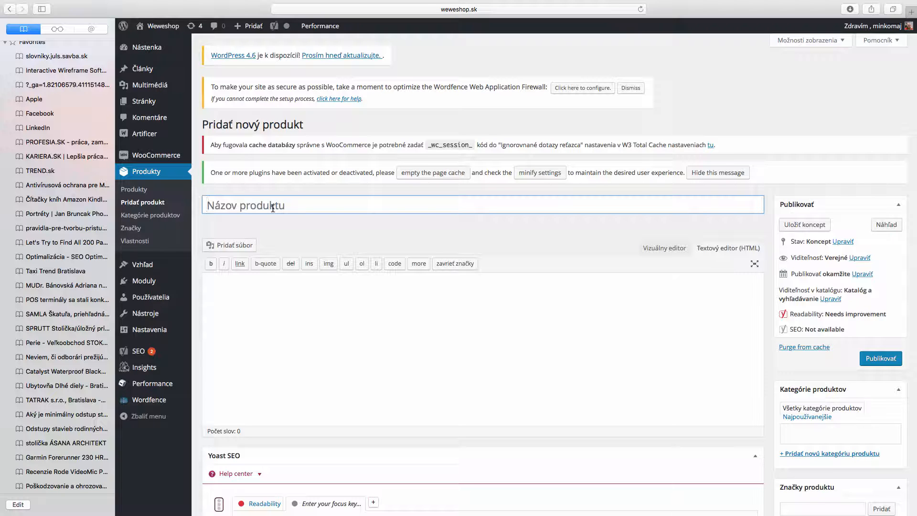
type("Ja")
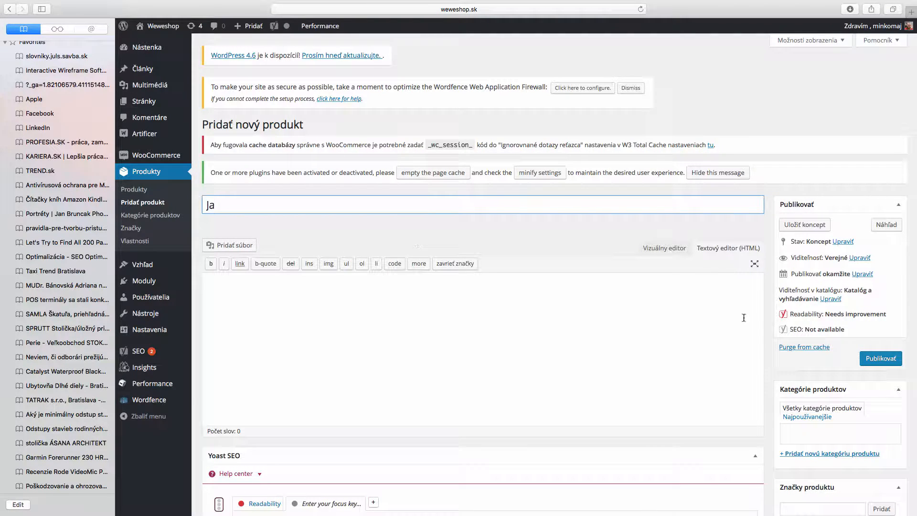
Upload the portrait of the red-haired woman on a yellow background from Downloads and set it as the product image
scroll(462, 342, "down", 3)
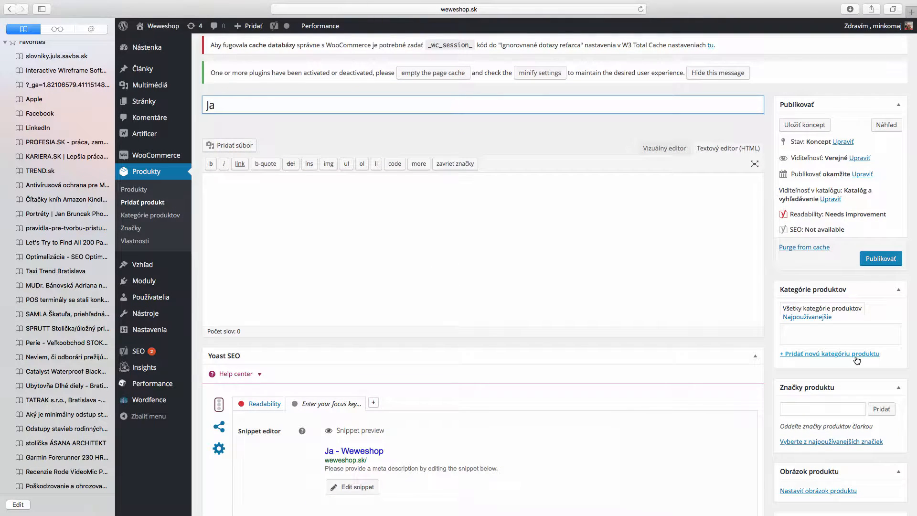
scroll(841, 382, "down", 2)
scroll(841, 382, "down", 1)
left_click(836, 384)
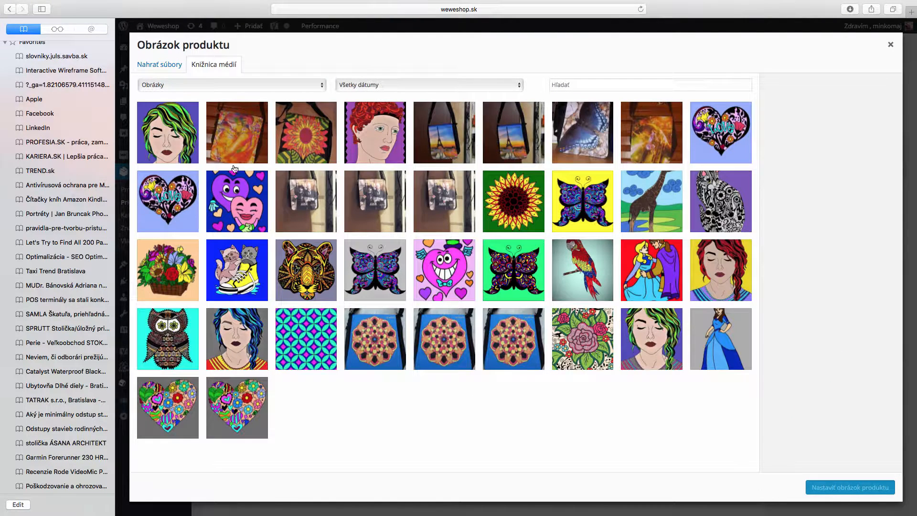
left_click(163, 63)
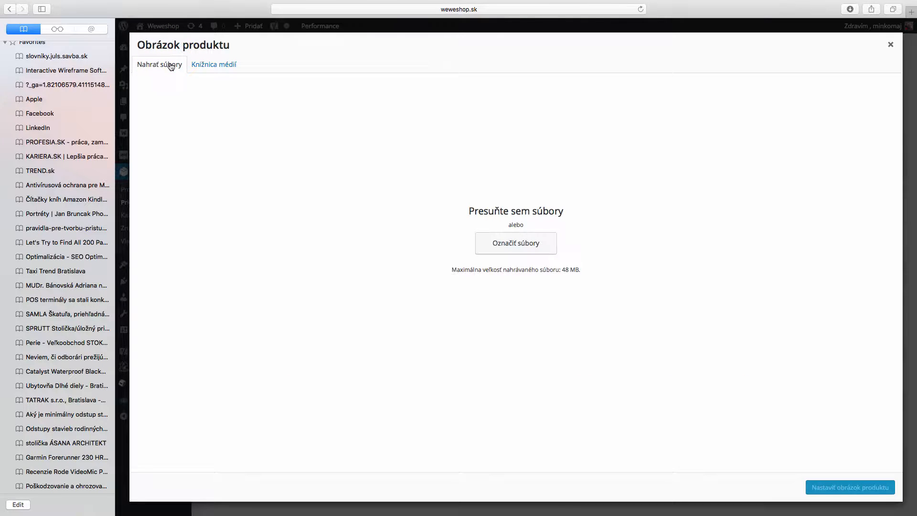
left_click(534, 242)
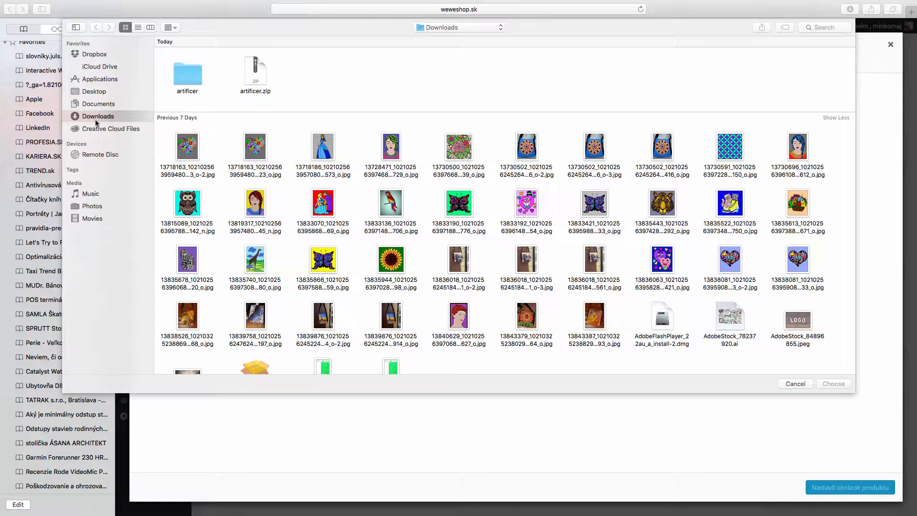
left_click(257, 206)
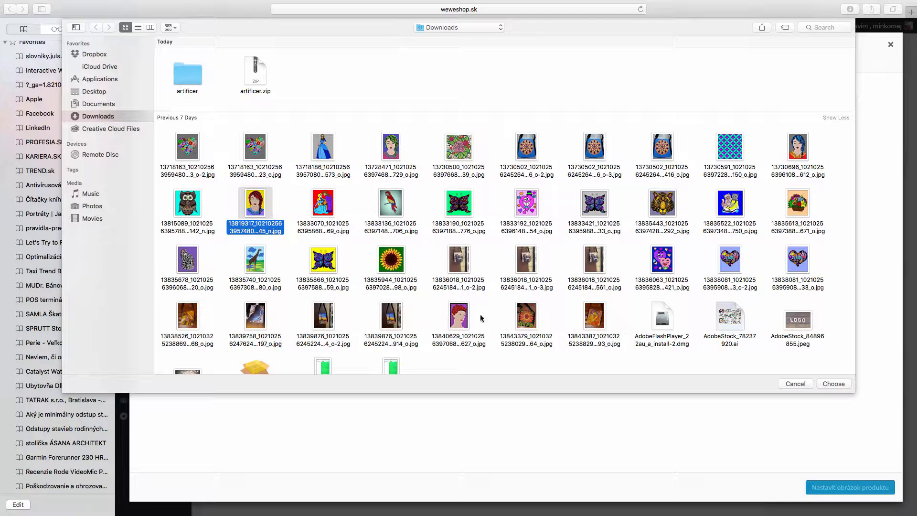
left_click(827, 384)
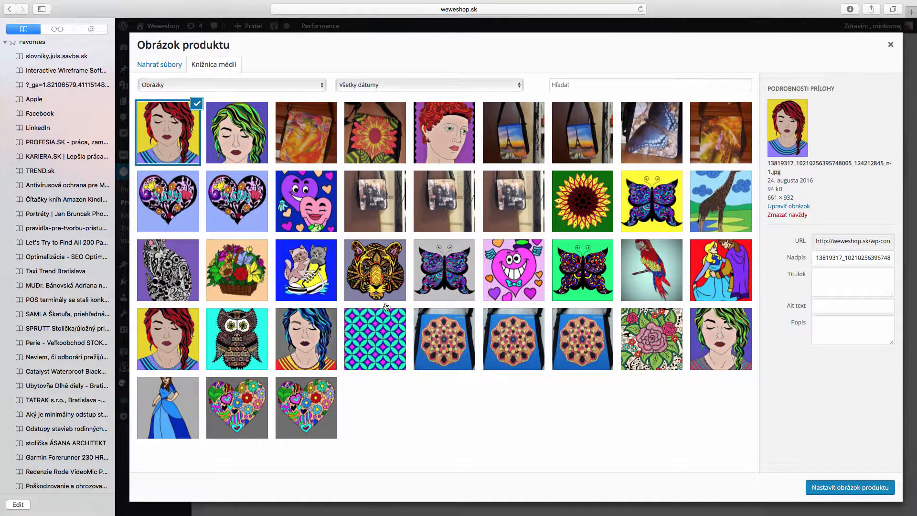
left_click(850, 487)
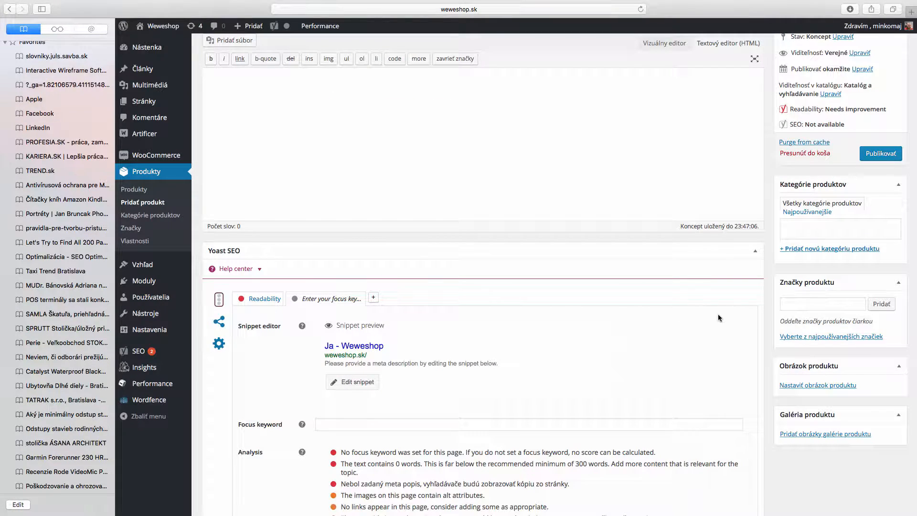
Write "Moje ja vyjadruje moje pocity" as the short product description
scroll(636, 281, "up", 5)
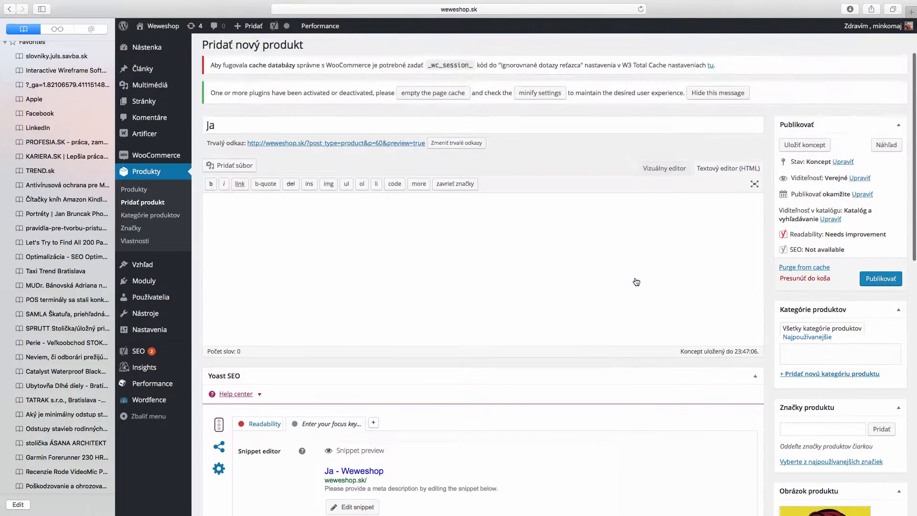
scroll(636, 281, "up", 2)
left_click(254, 162)
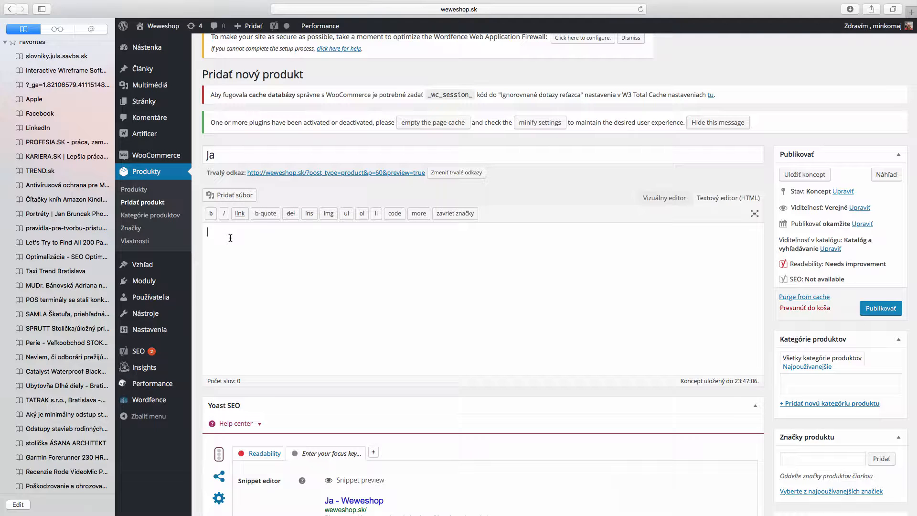
scroll(230, 238, "down", 2)
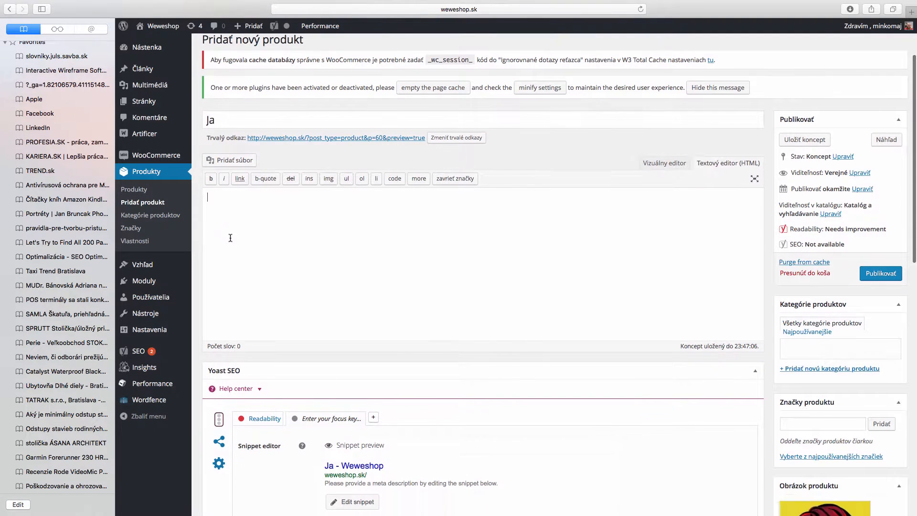
scroll(230, 238, "up", 3)
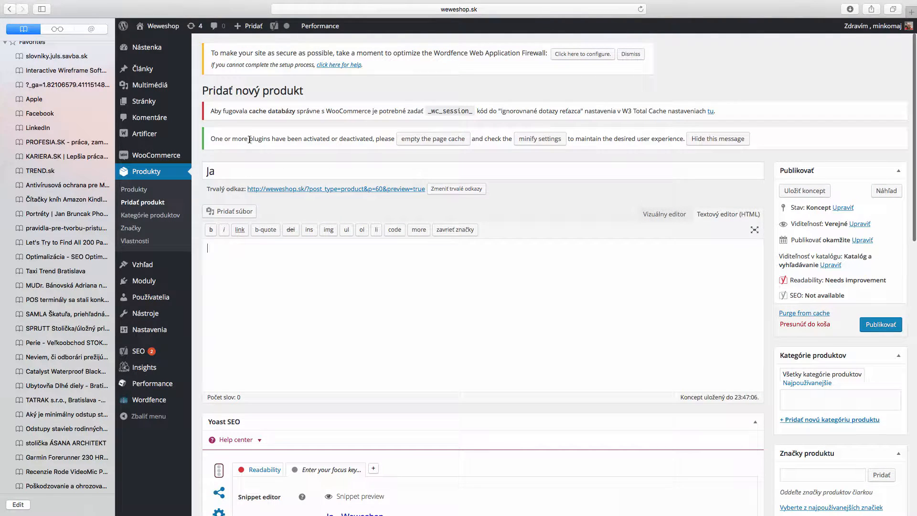
scroll(242, 280, "down", 12)
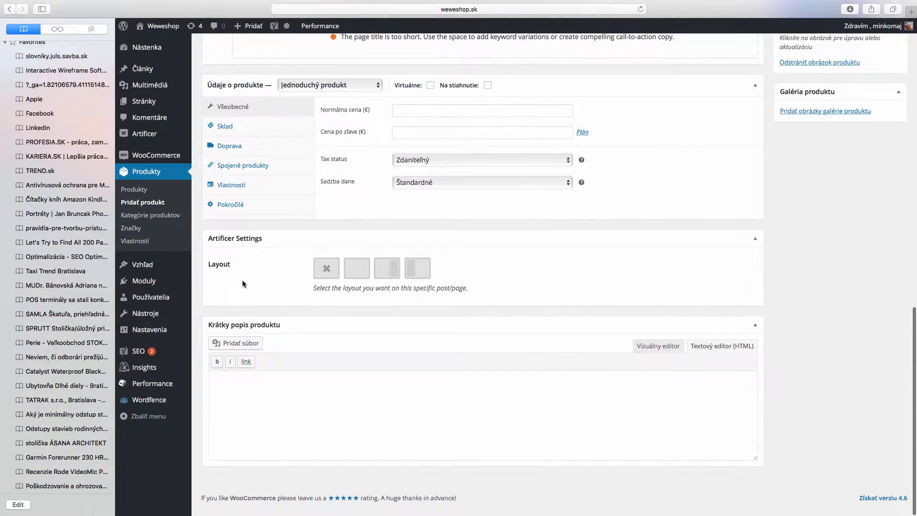
left_click(257, 399)
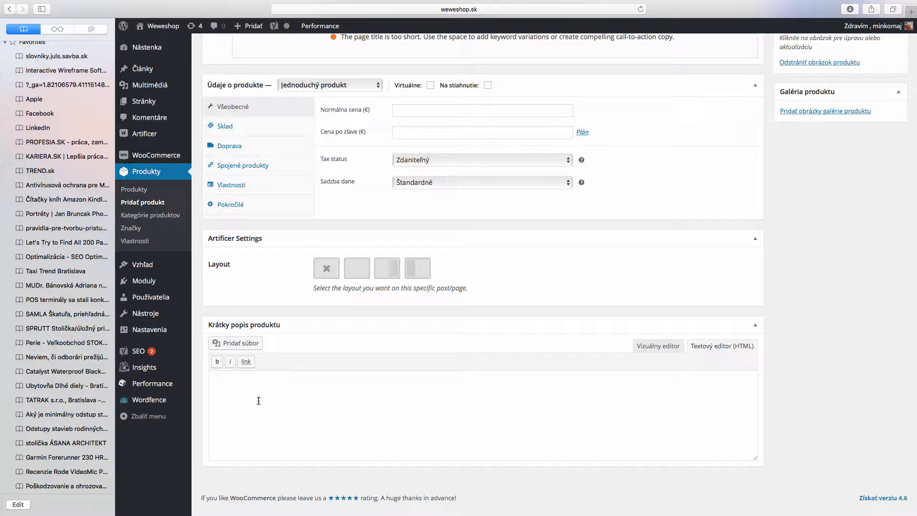
type("Moje ja vyjadruje moje pocity")
Write the main product description as "To som ja" followed by the author's full name
scroll(337, 343, "up", 15)
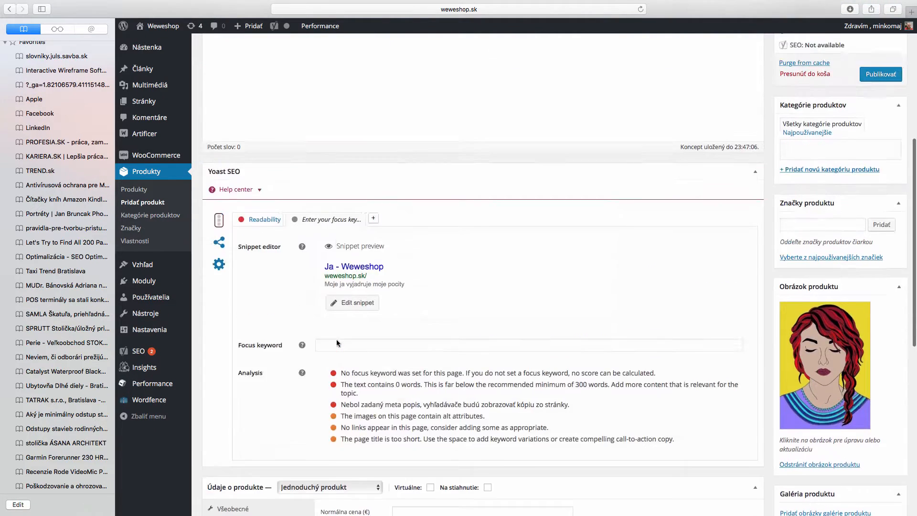
left_click(294, 151)
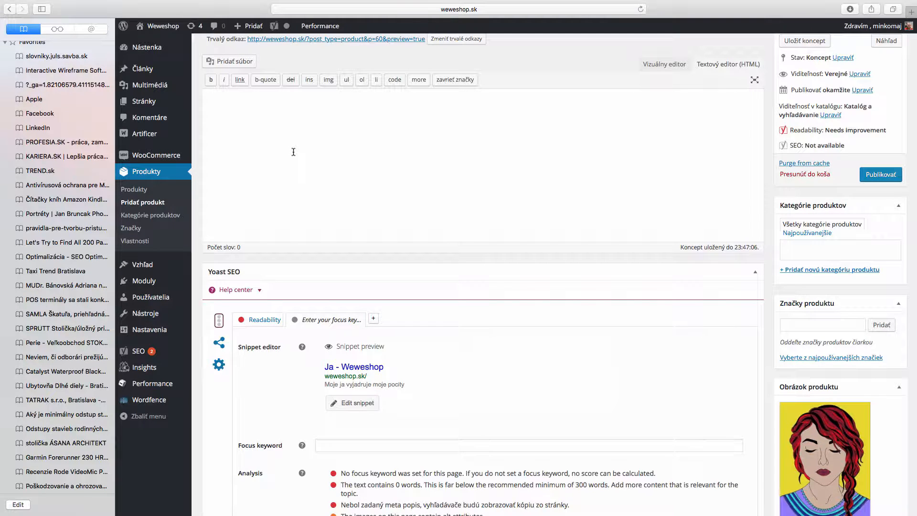
type("To som ja Wewe Ježková")
scroll(296, 182, "up", 3)
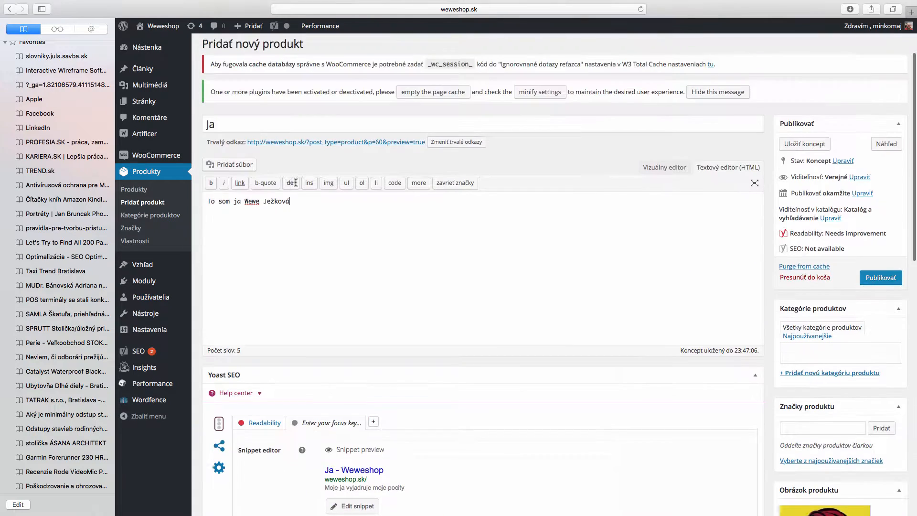
Try the Pošta shipping class in the product's shipping data and reset it to Bez prepravnej triedy
scroll(296, 183, "down", 10)
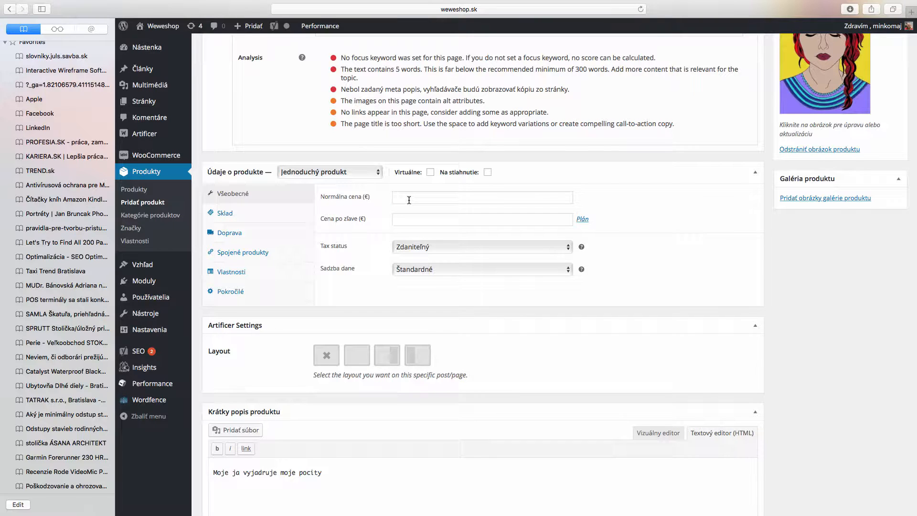
left_click(236, 213)
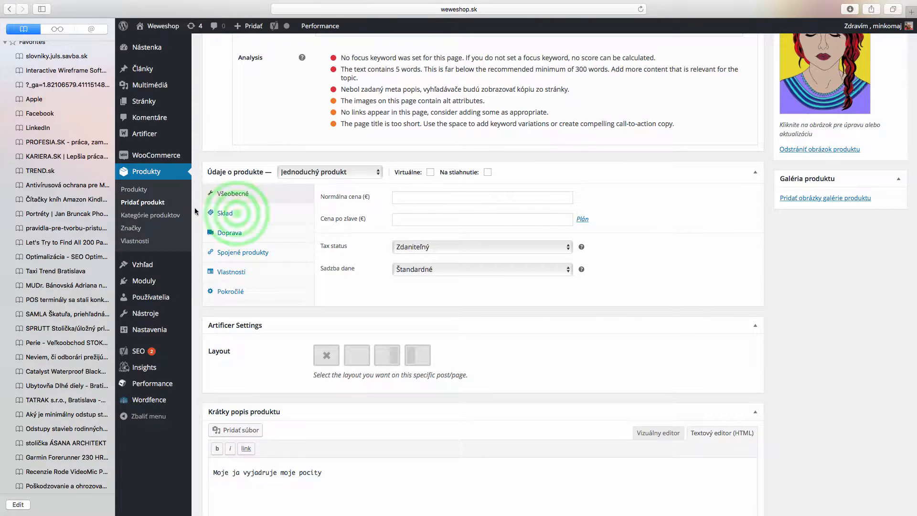
left_click(238, 231)
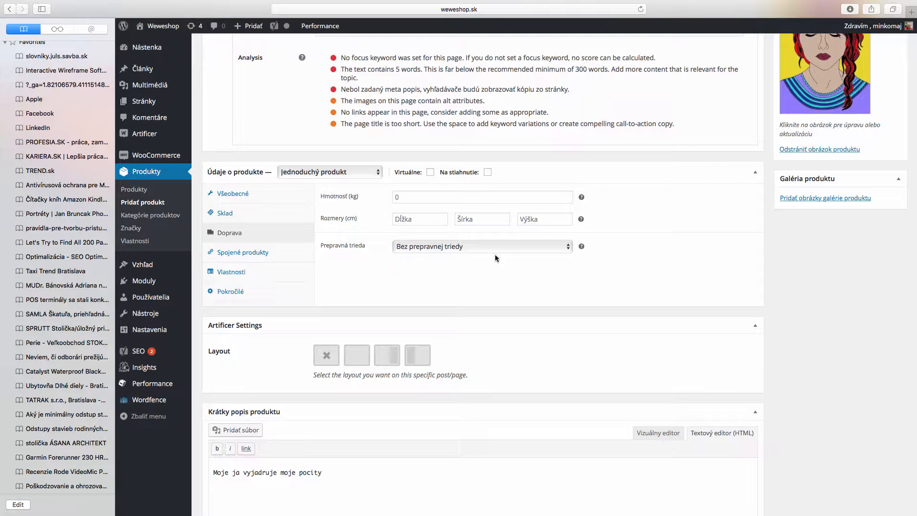
left_click(567, 247)
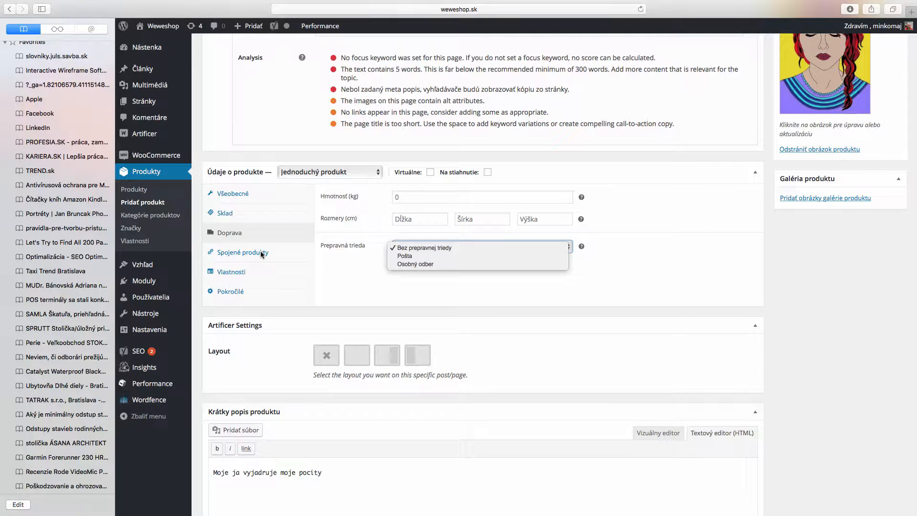
left_click(416, 256)
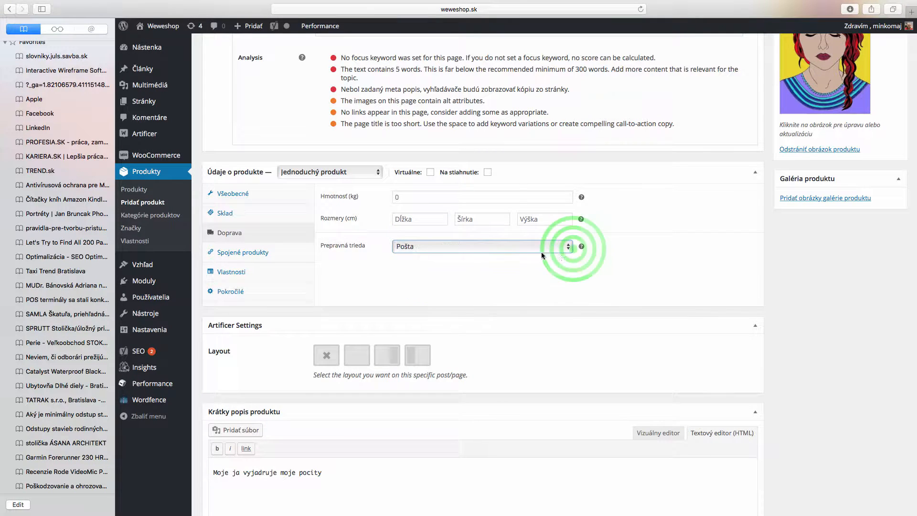
left_click(569, 249)
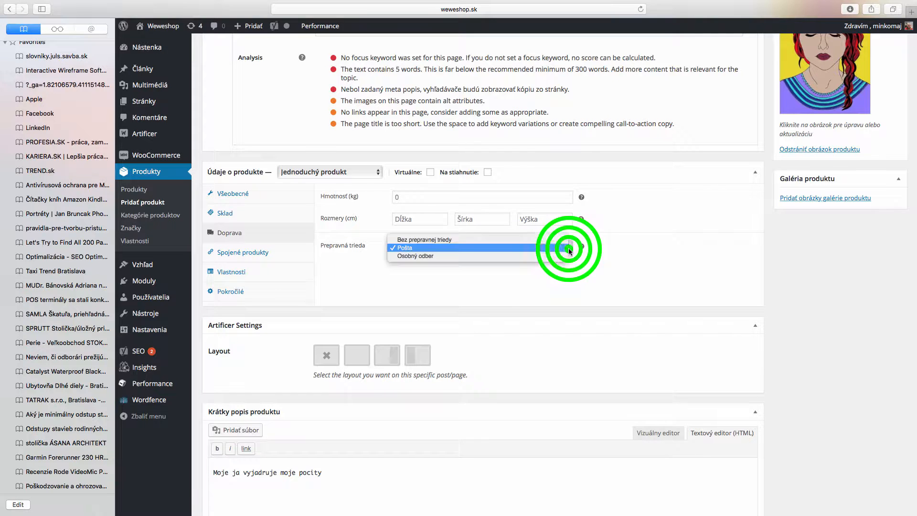
left_click(473, 245)
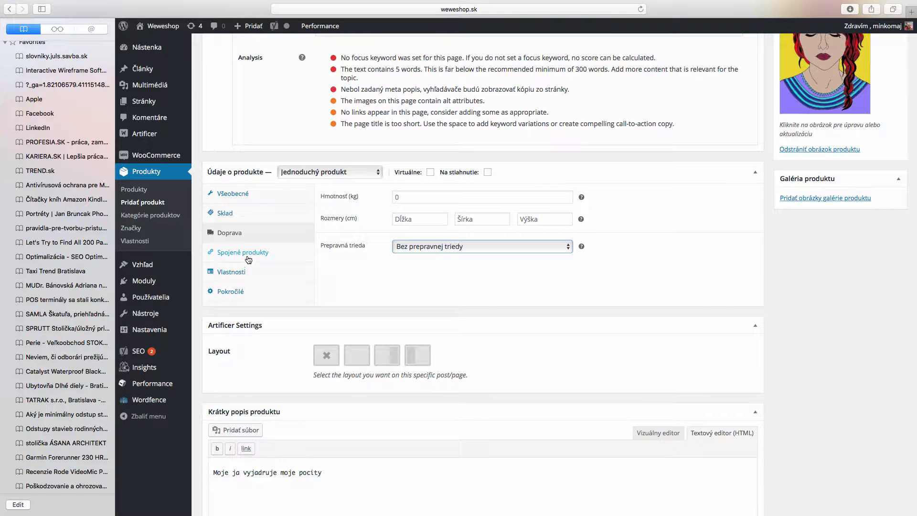
Change the product type to Variabilný produkt and add a custom attribute named "Veľkosť" that is used for variations
left_click(379, 172)
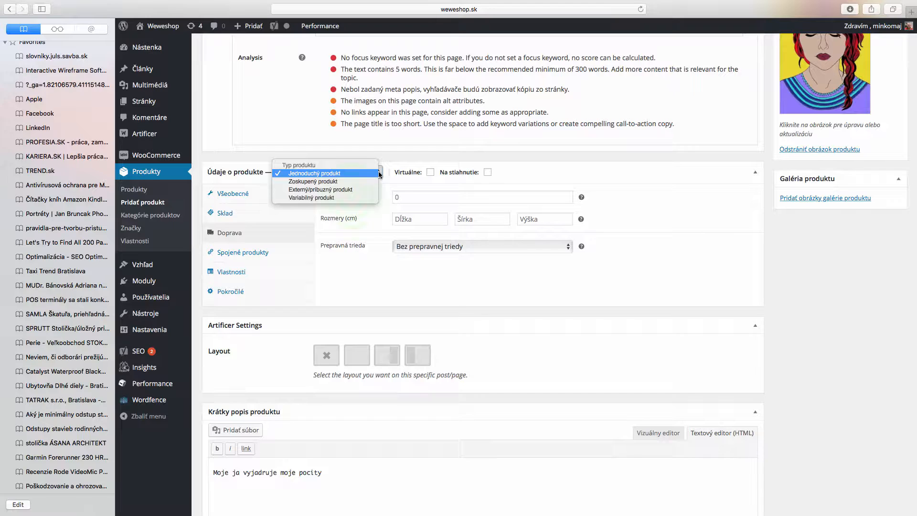
left_click(352, 197)
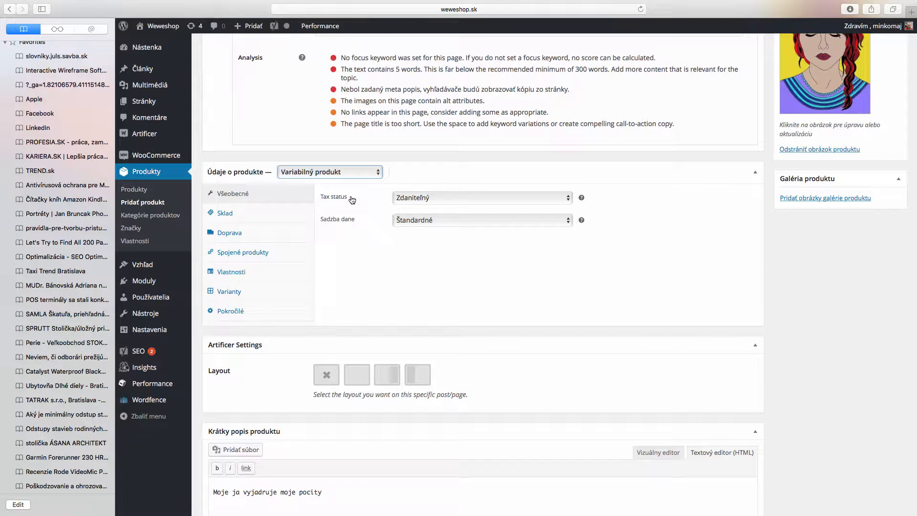
left_click(237, 273)
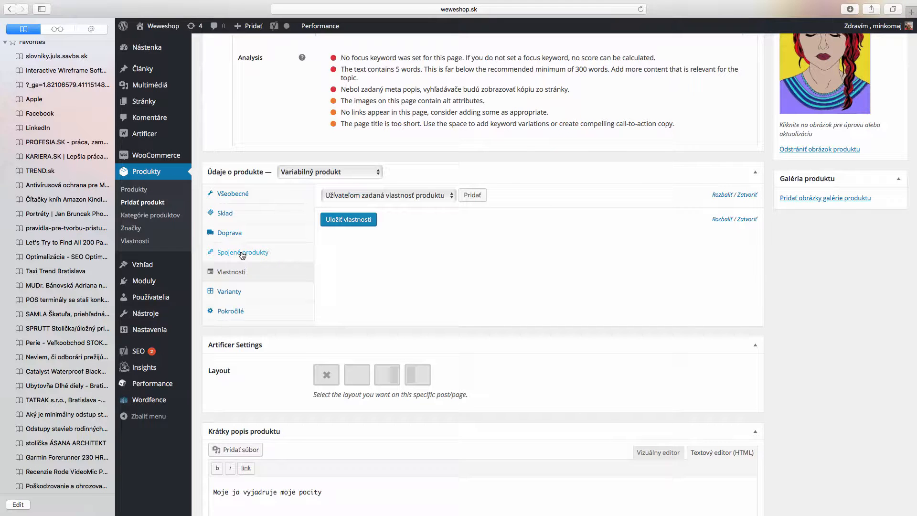
left_click(479, 196)
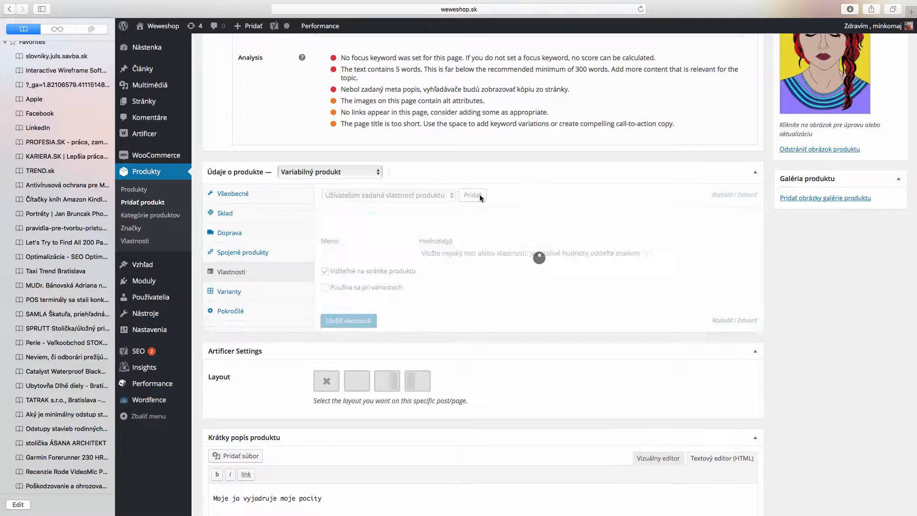
left_click(325, 287)
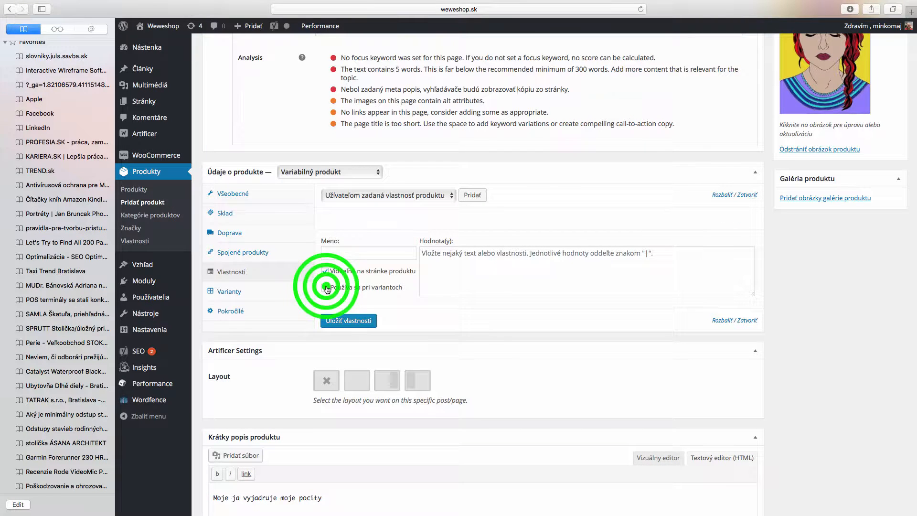
left_click(352, 252)
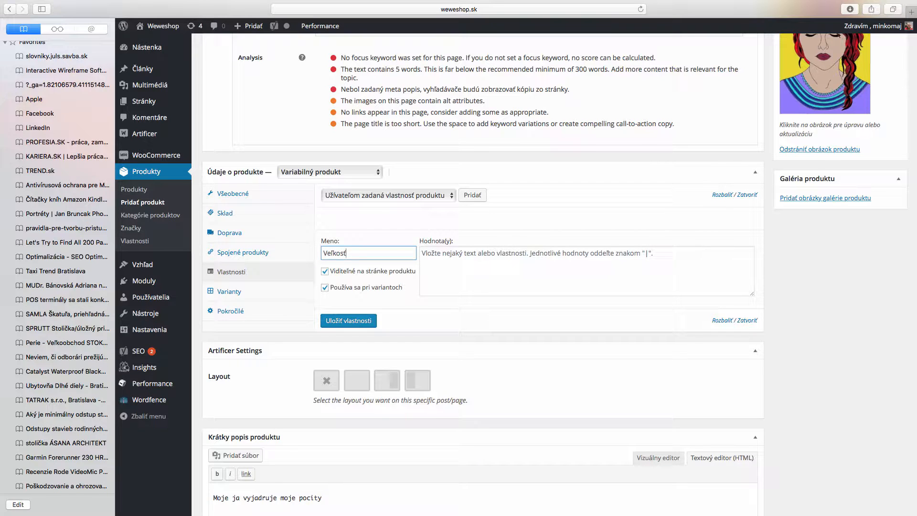
Enter "Malá taška | Veľká taška" as the values of the Veľkosť attribute and save the attributes
left_click(483, 251)
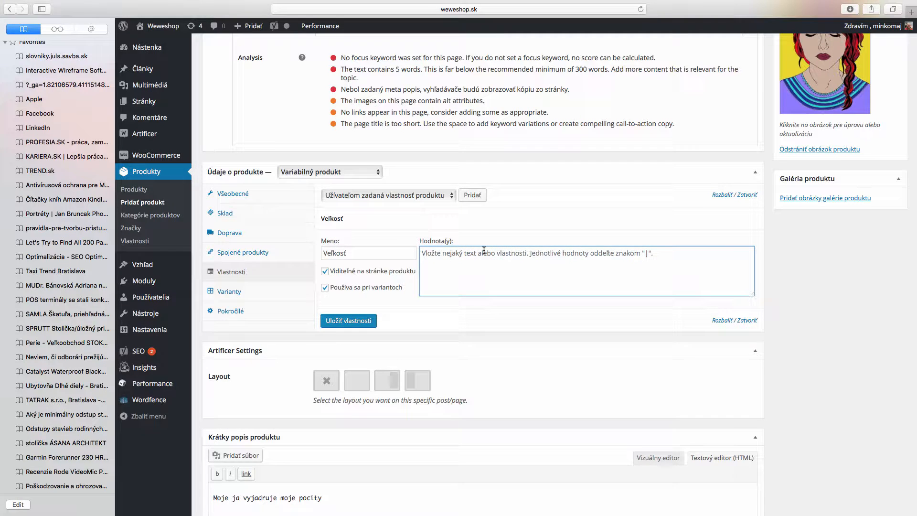
type("Malá")
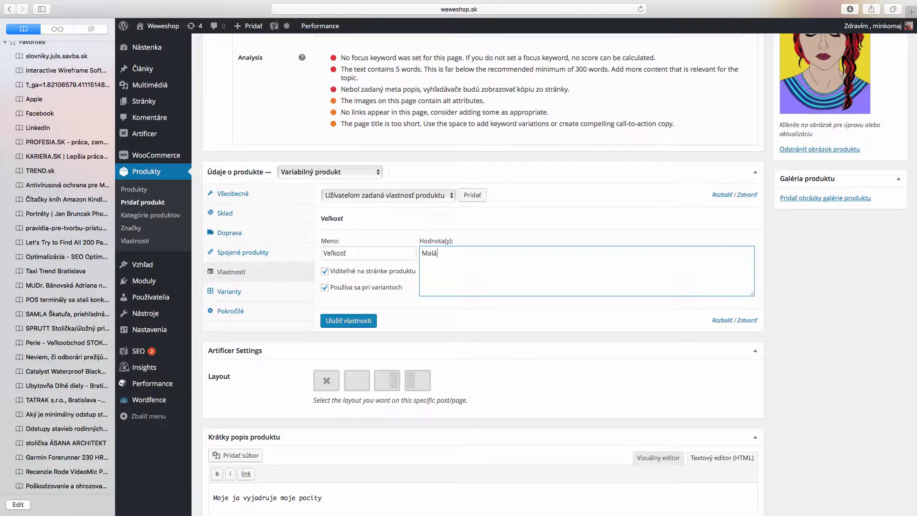
type(" taška | Veľ")
type("ká taška")
left_click(363, 321)
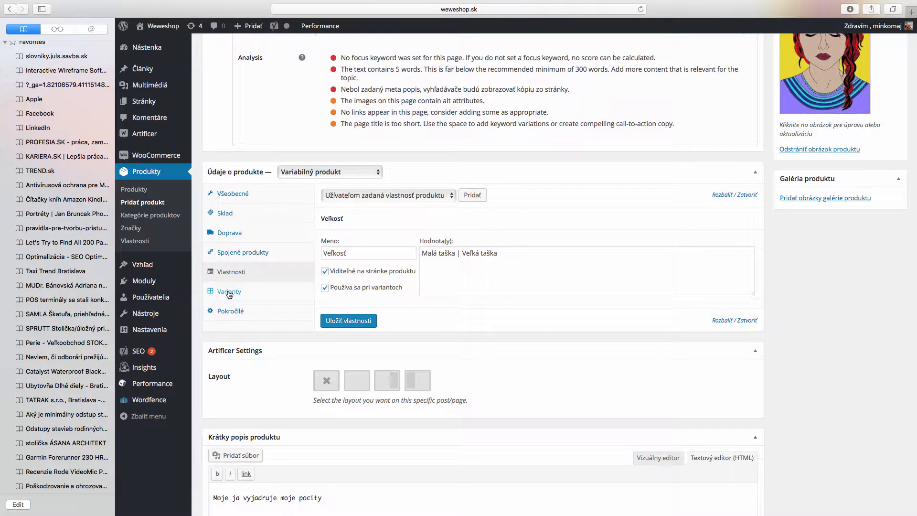
Create the product variants from all attributes and confirm their generation
left_click(229, 292)
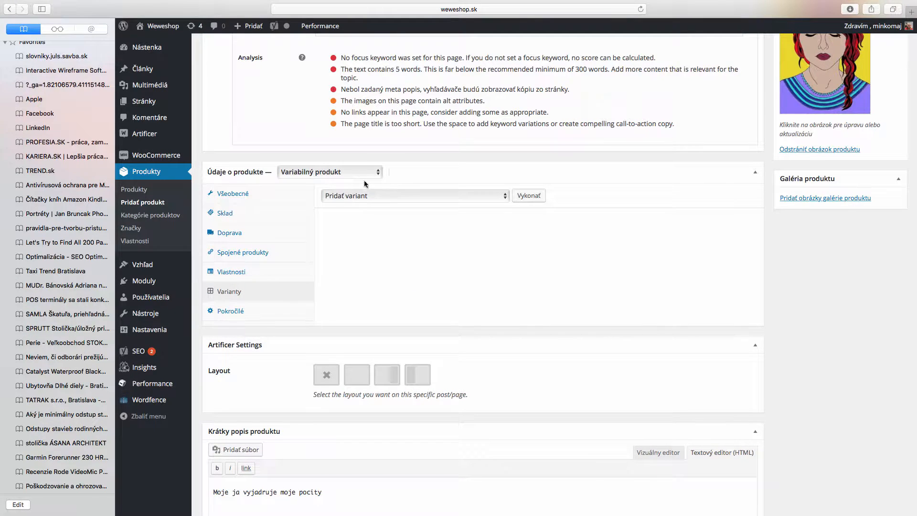
left_click(377, 174)
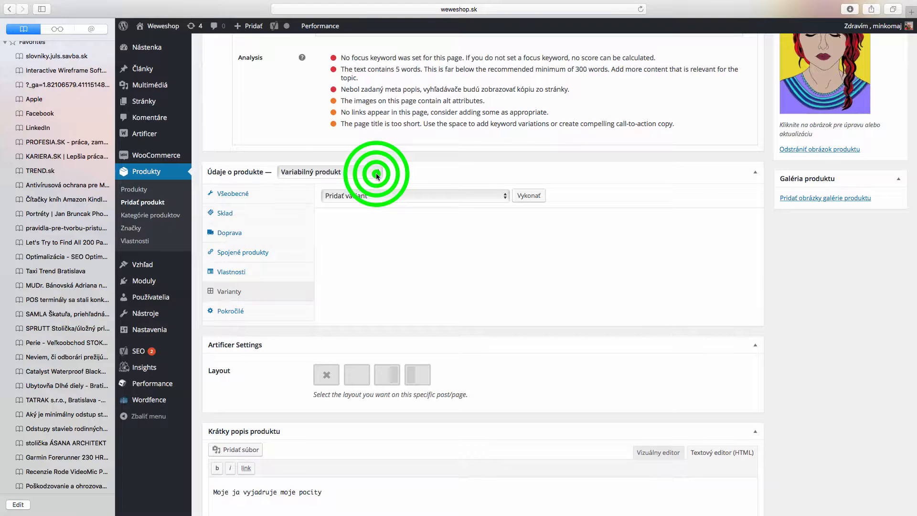
left_click(377, 175)
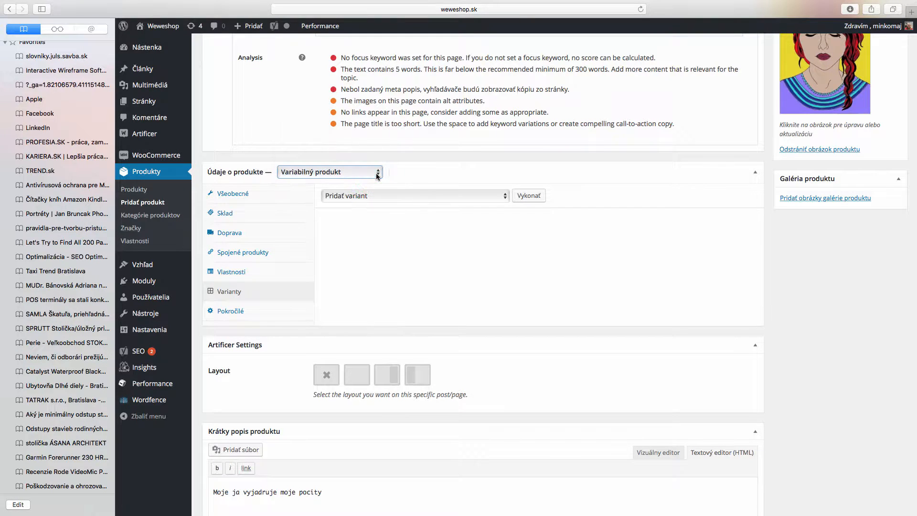
left_click(502, 196)
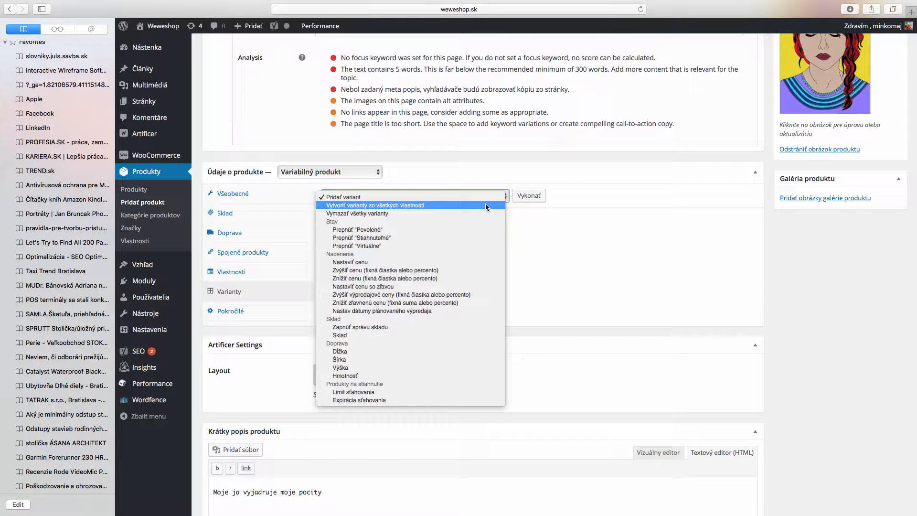
left_click(487, 205)
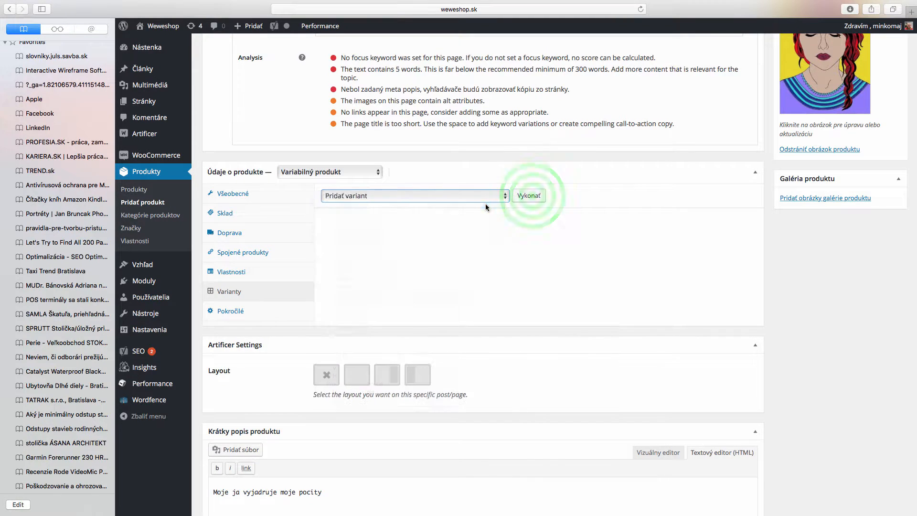
left_click(532, 196)
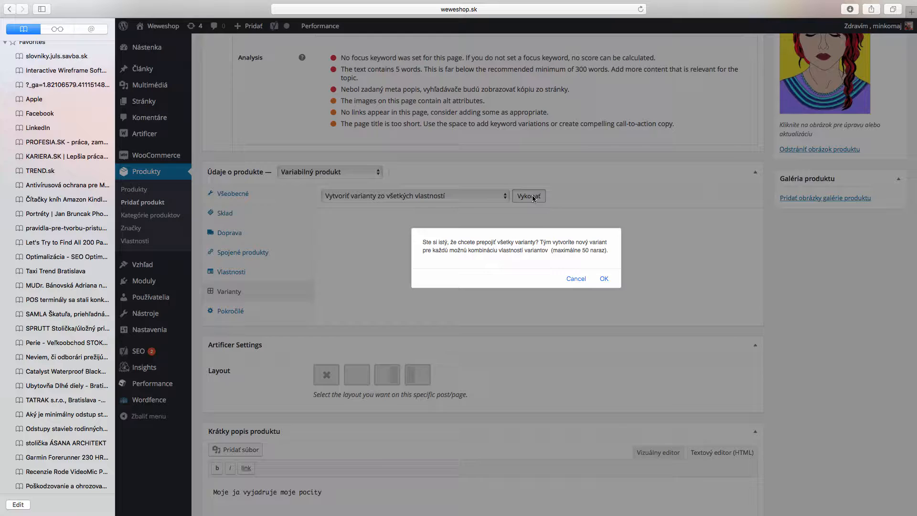
left_click(604, 278)
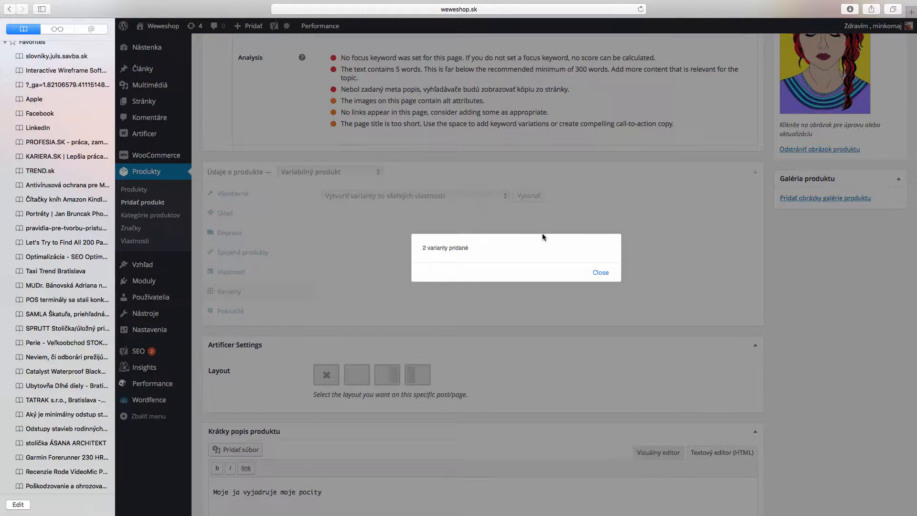
left_click(602, 272)
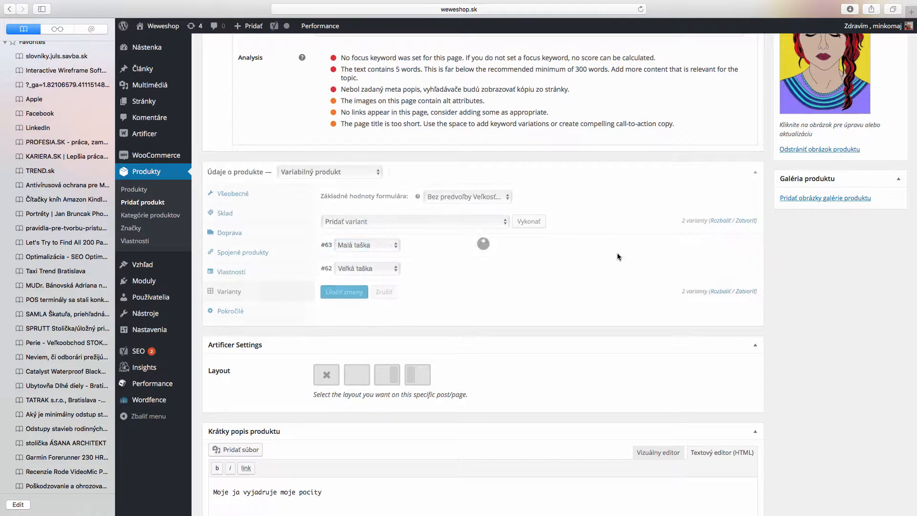
Expand the variants and set the Malá taška image to the first of the three similar light shoulder bag photos in the media library
left_click(721, 221)
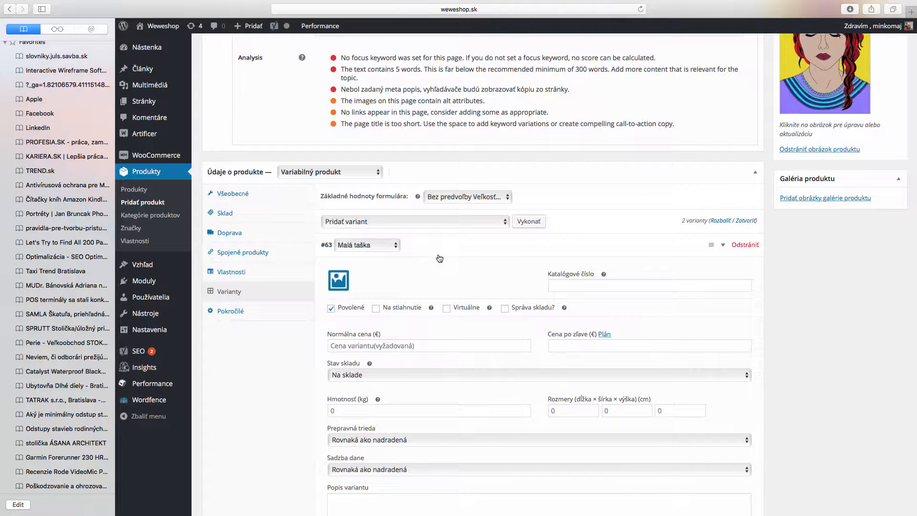
left_click(341, 283)
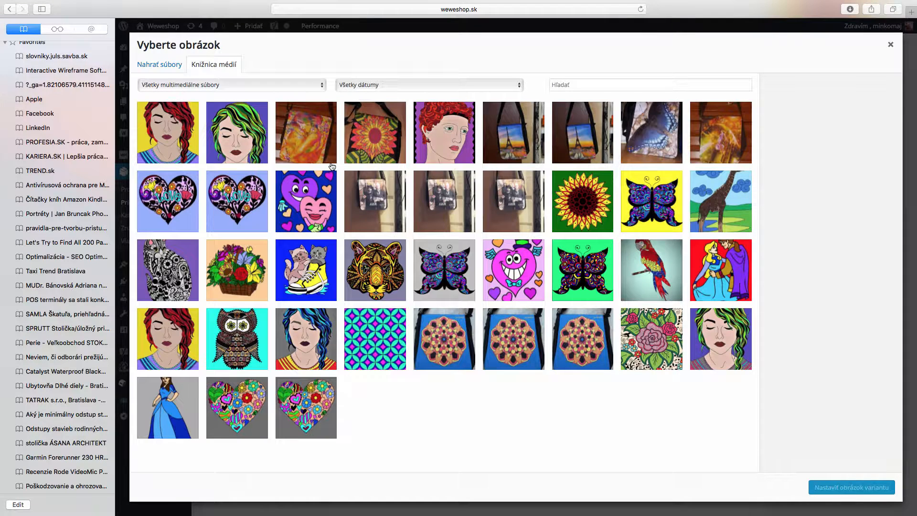
left_click(365, 195)
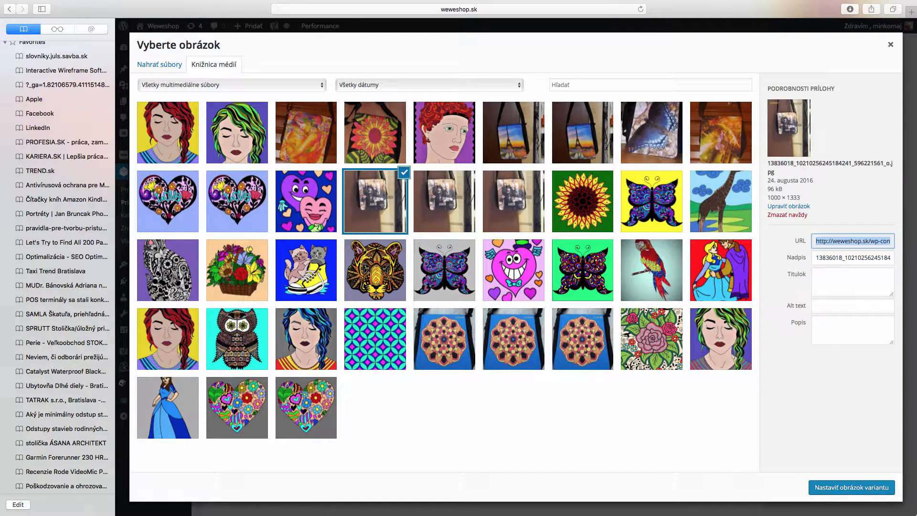
left_click(844, 487)
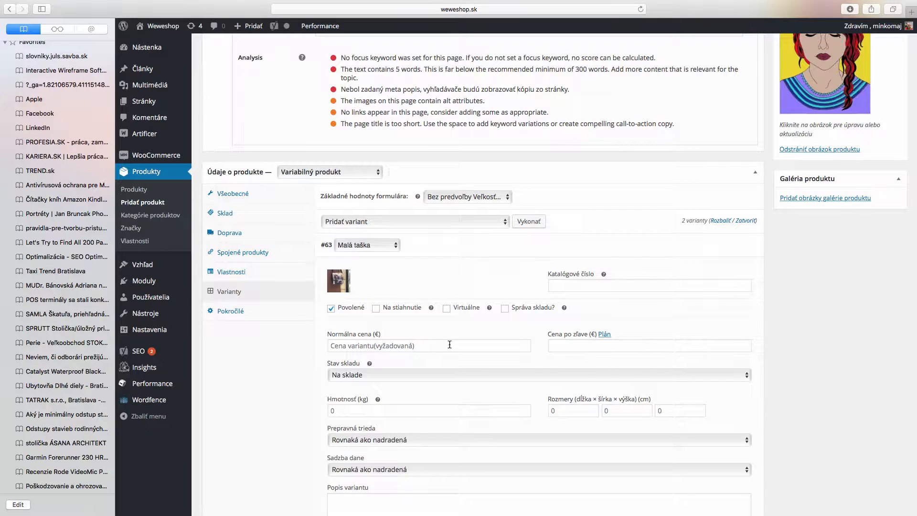
Set the regular price of the Malá taška variant to 25 €
mouse_move(734, 4)
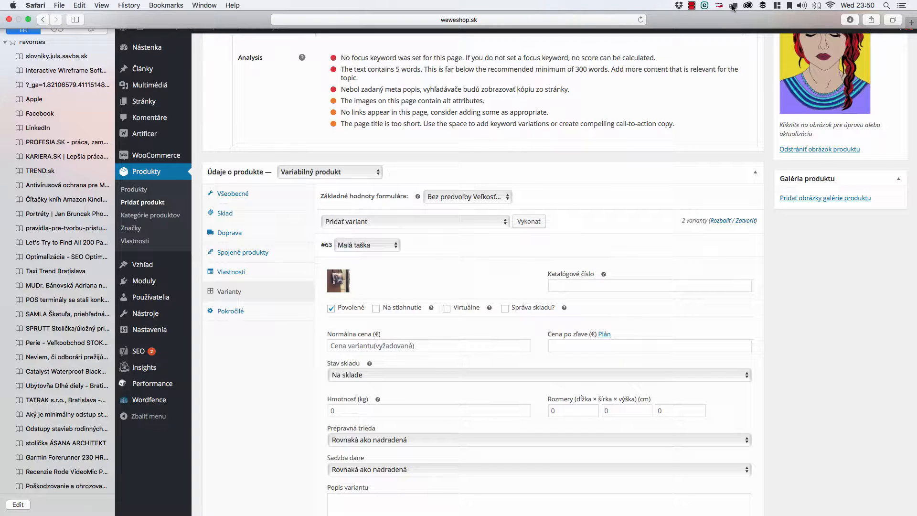
left_click(356, 345)
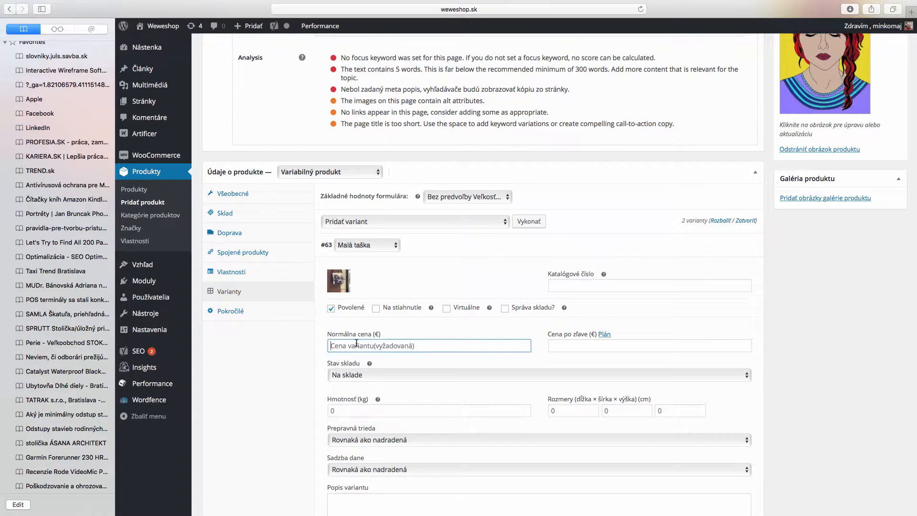
type("25")
Look up the small bag's dimensions in the Facebook chat and set the Malá taška variant's height to 19 cm
left_click(570, 408)
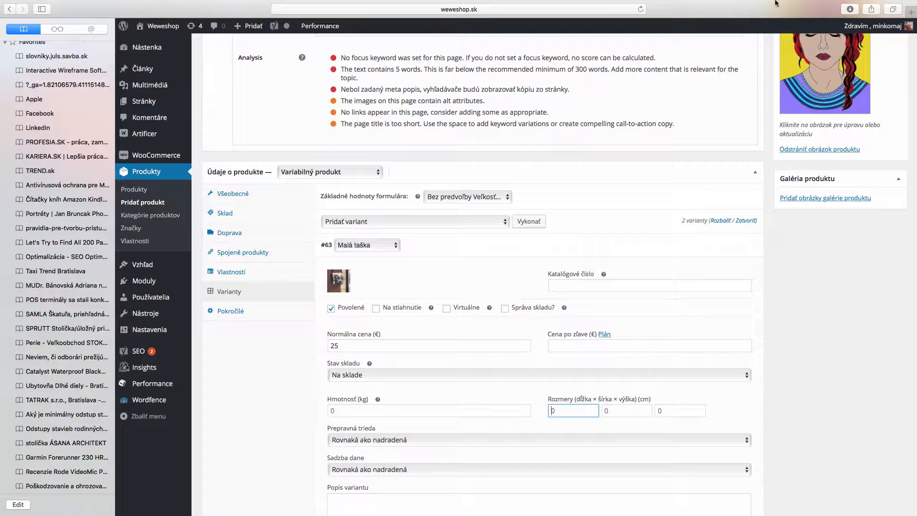
mouse_move(814, 1)
left_click(668, 5)
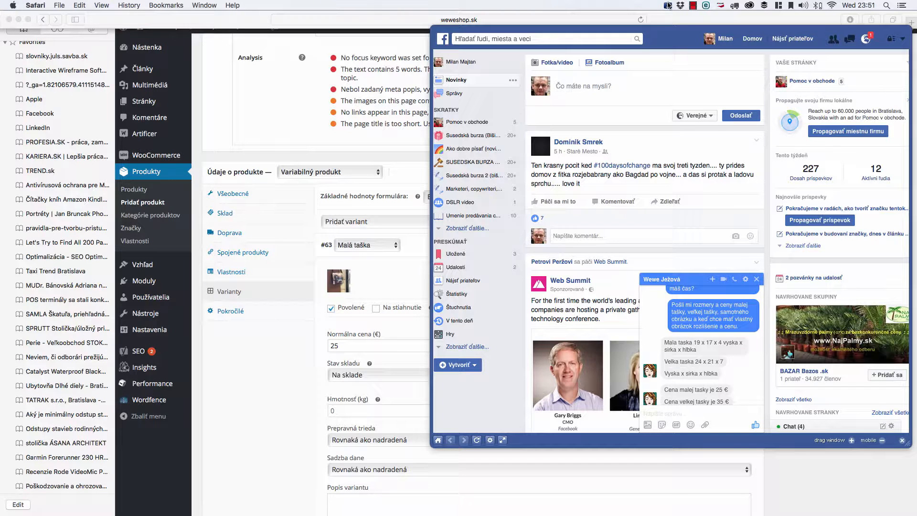
left_click(668, 6)
left_click(674, 407)
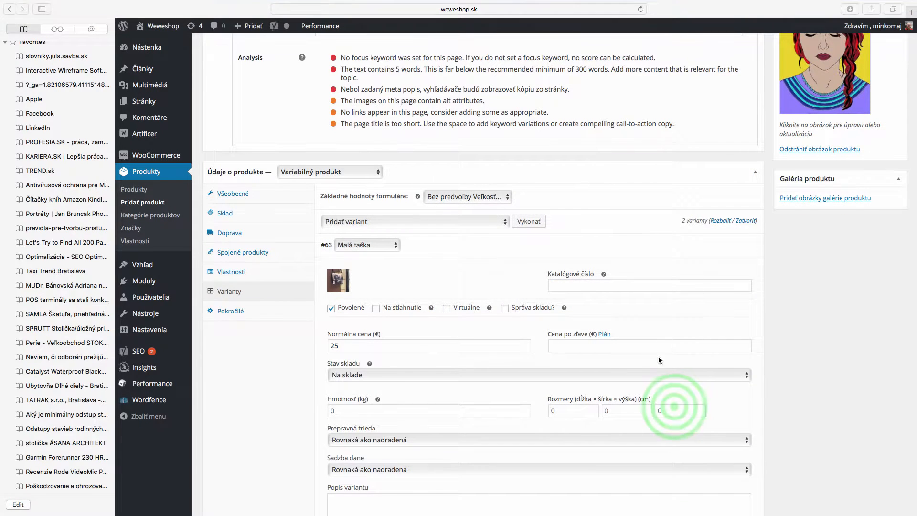
left_click(674, 411)
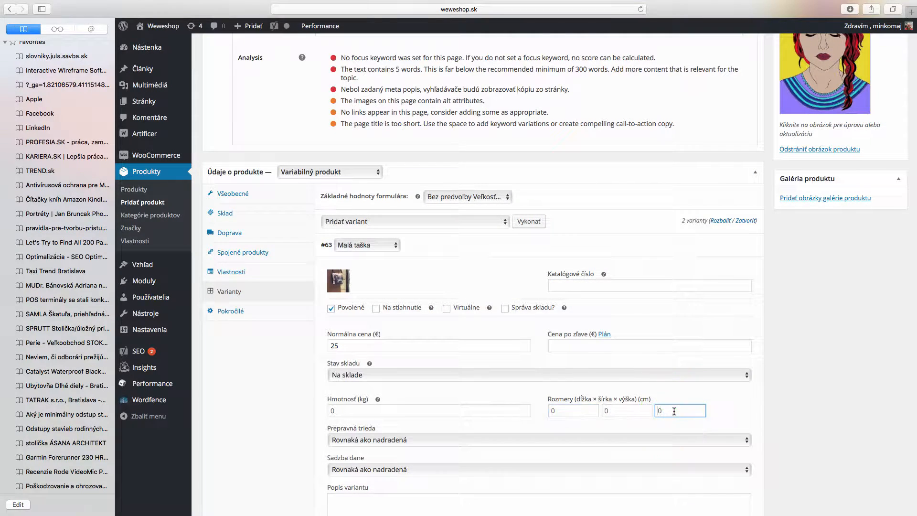
type("19")
Recheck the chat for the small bag's size and set the Malá taška variant's length to 17 cm and width to 4 cm
left_click(572, 411)
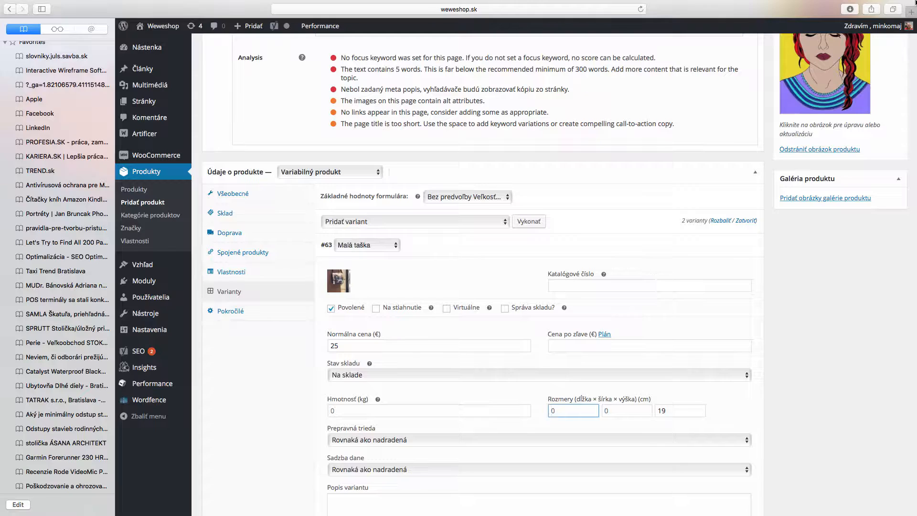
left_click(667, 6)
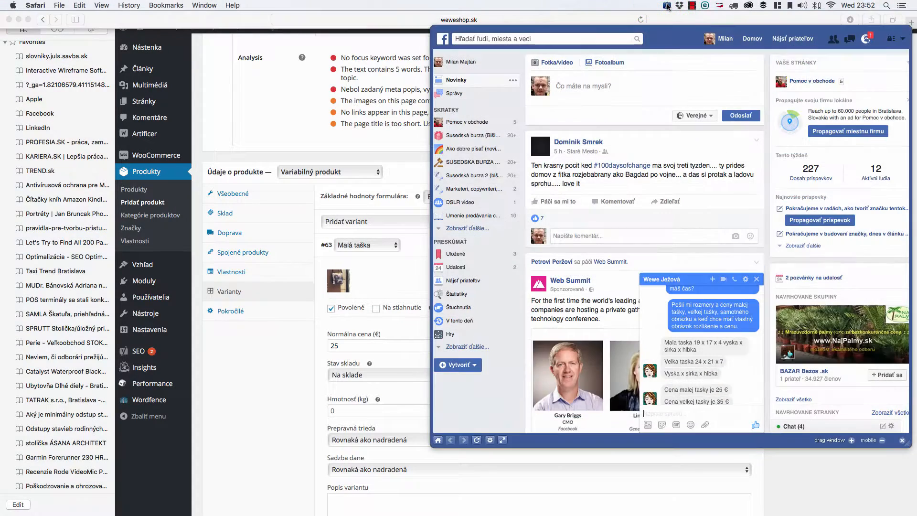
left_click(667, 6)
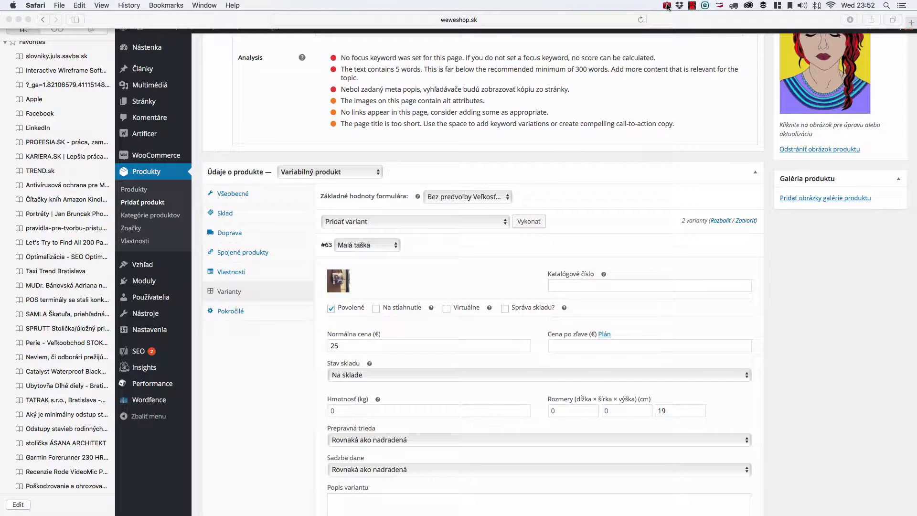
left_click(568, 411)
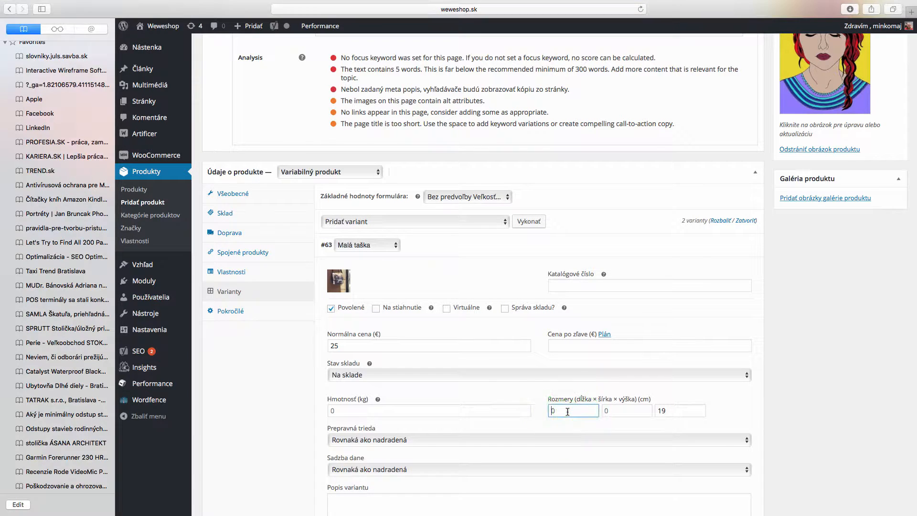
type("17")
left_click(627, 411)
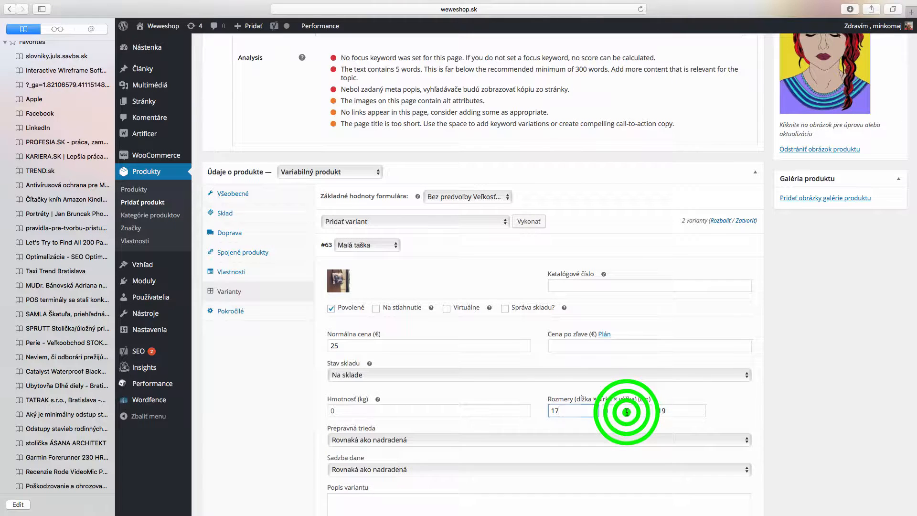
type("4")
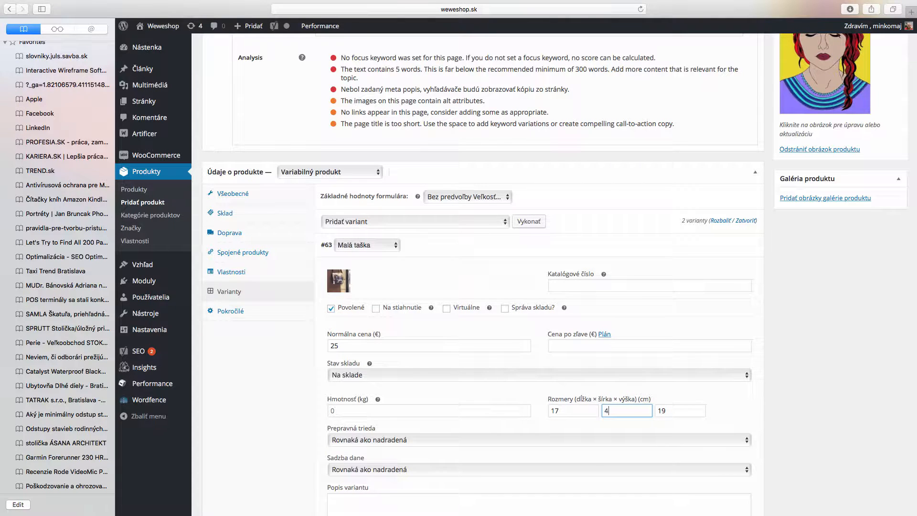
Set the Veľká taška variant image to the first of the two Eiffel Tower bag photos in the media library
scroll(456, 296, "down", 5)
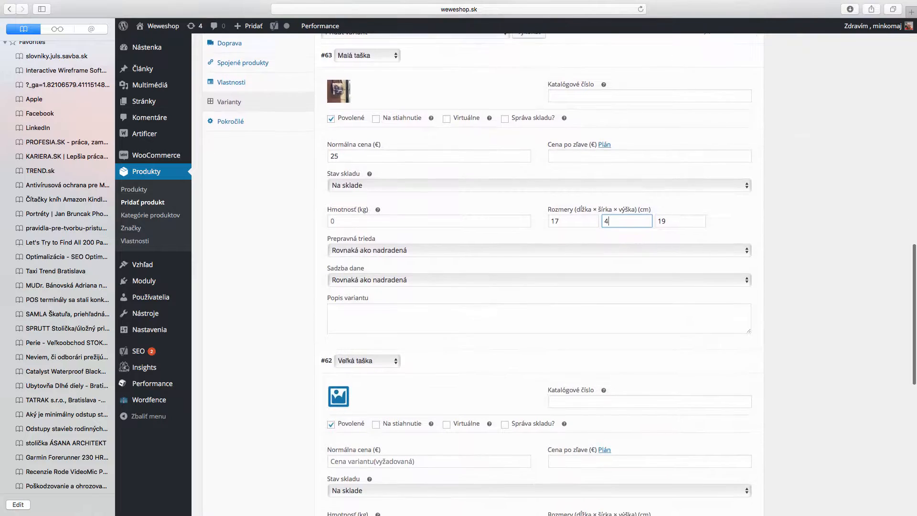
scroll(476, 296, "down", 2)
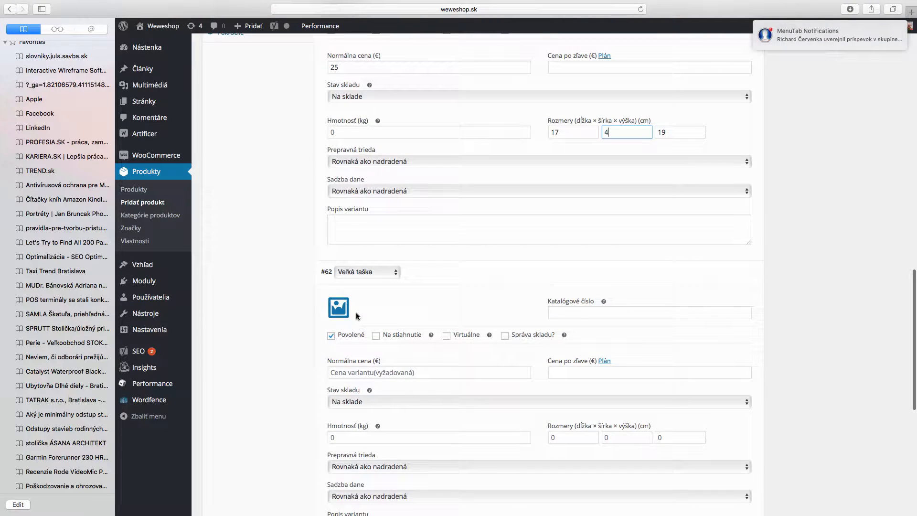
left_click(338, 306)
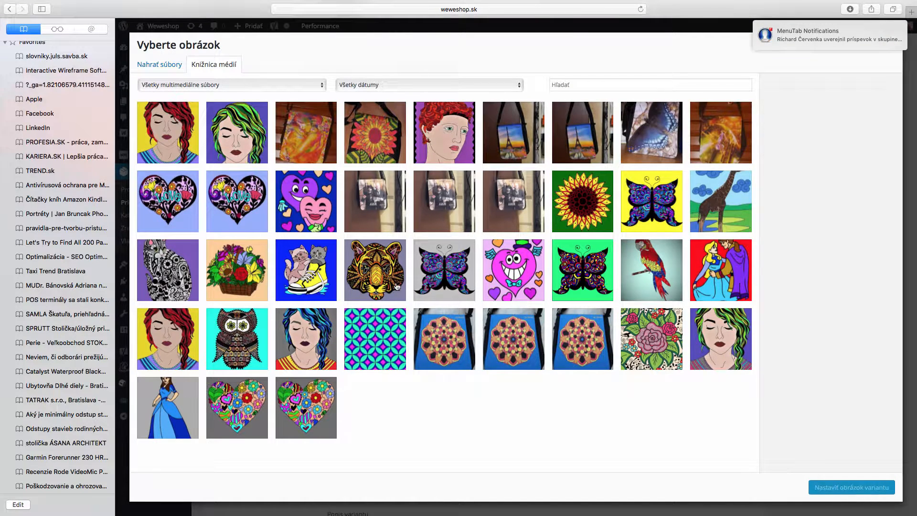
left_click(513, 133)
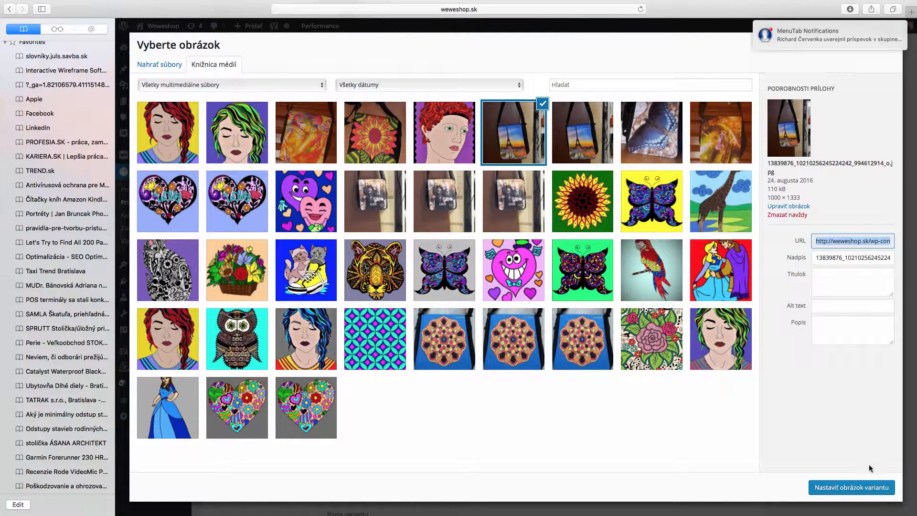
left_click(851, 487)
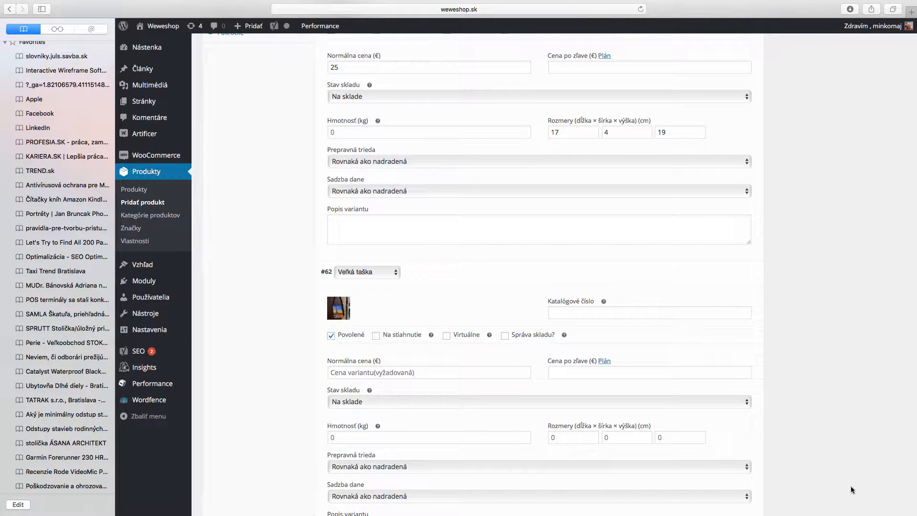
Look up the large bag's price in the Facebook chat and set the Veľká taška variant's regular price to 35 €
scroll(440, 377, "down", 3)
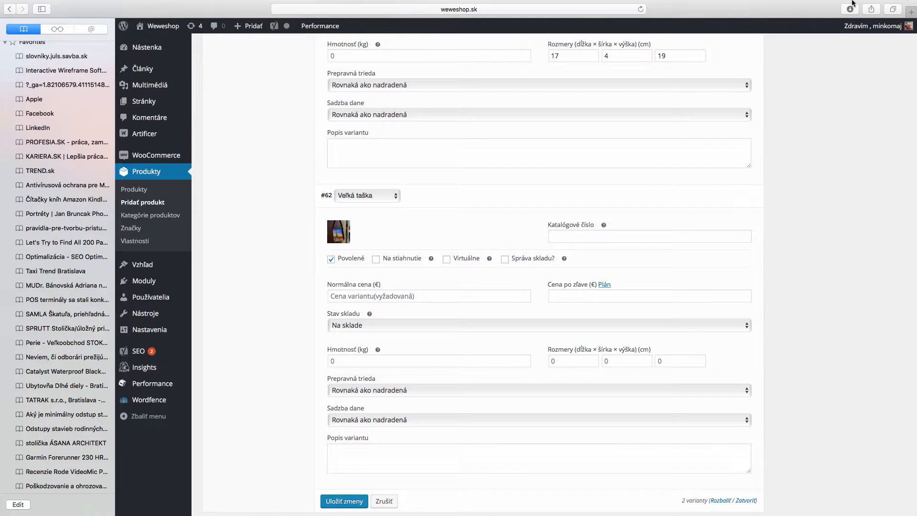
left_click(667, 6)
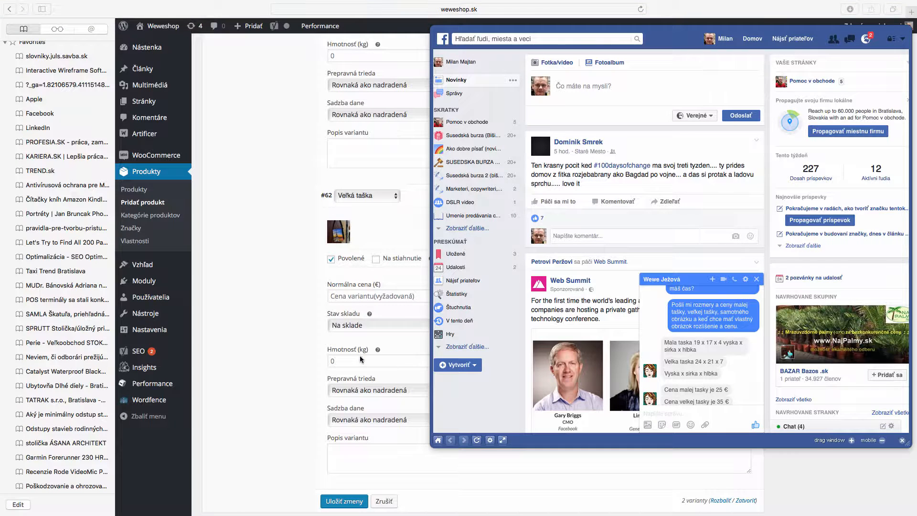
left_click(394, 295)
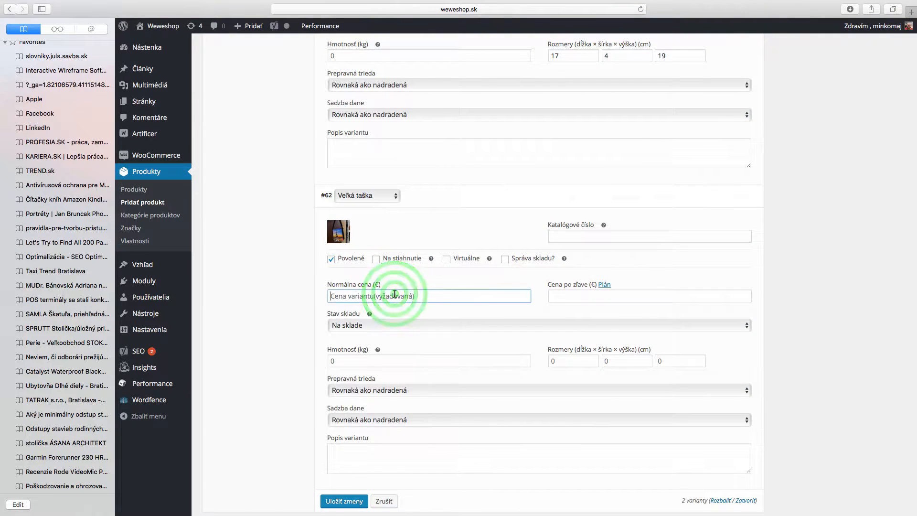
type("35")
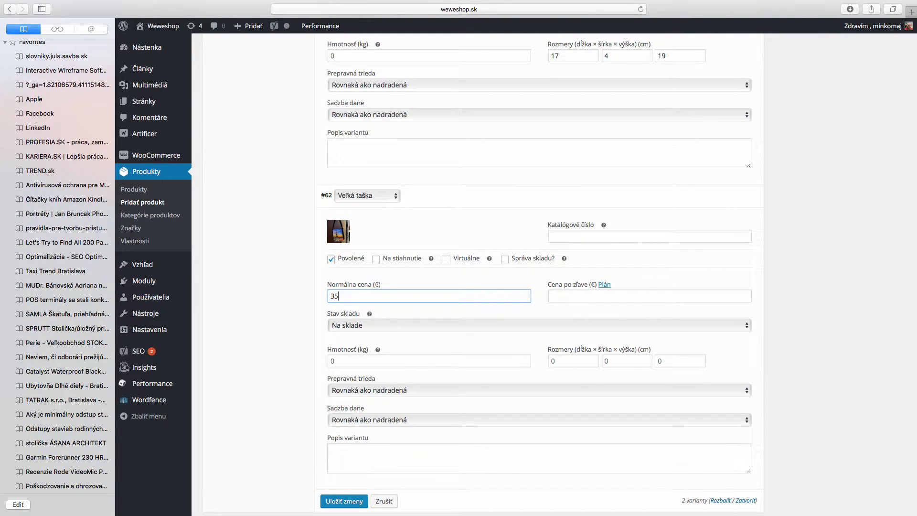
Look up the large bag's dimensions in the Facebook chat and set the Veľká taška variant's height to 24 cm
left_click(573, 359)
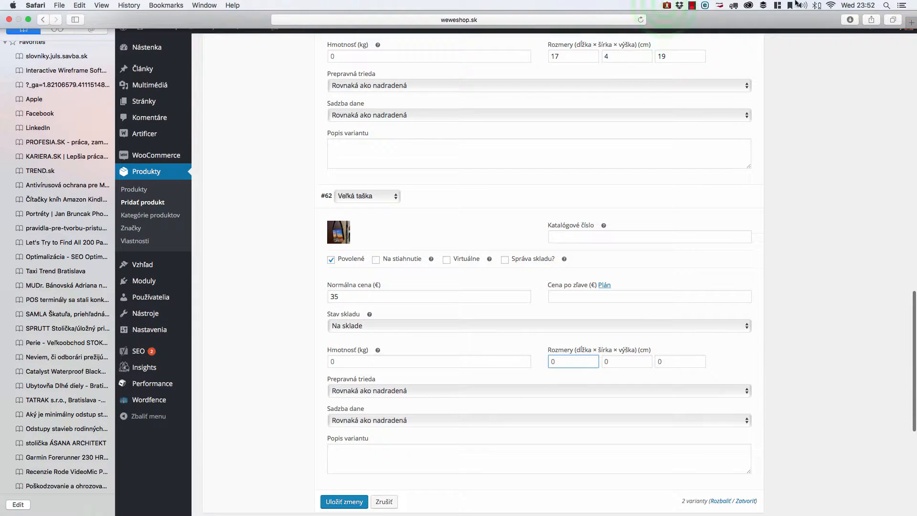
left_click(664, 7)
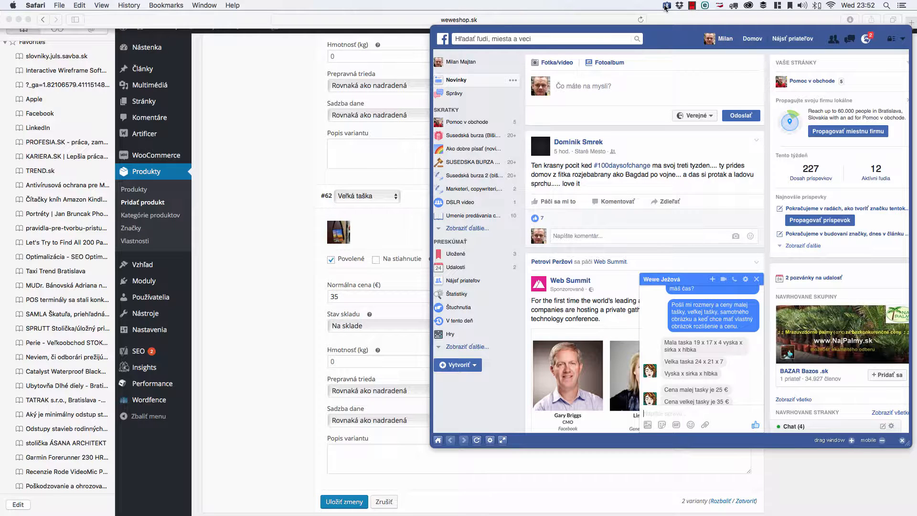
left_click(666, 6)
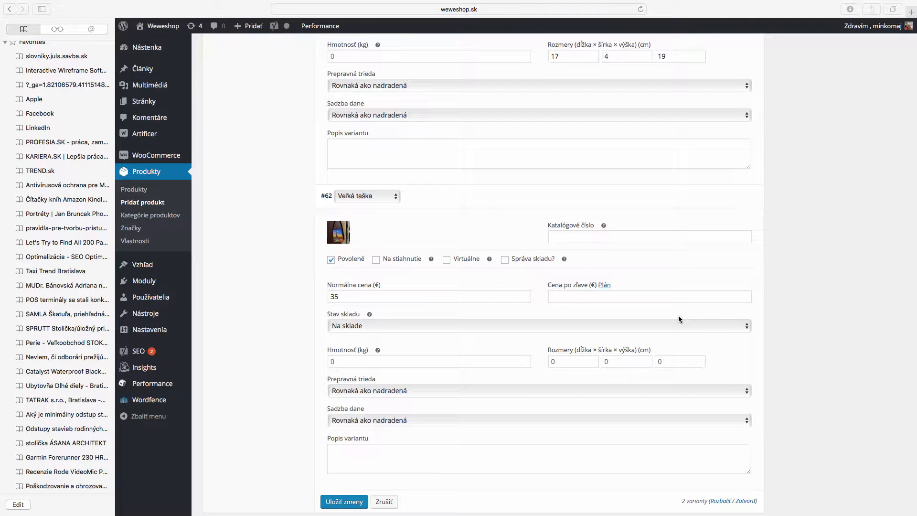
left_click(668, 359)
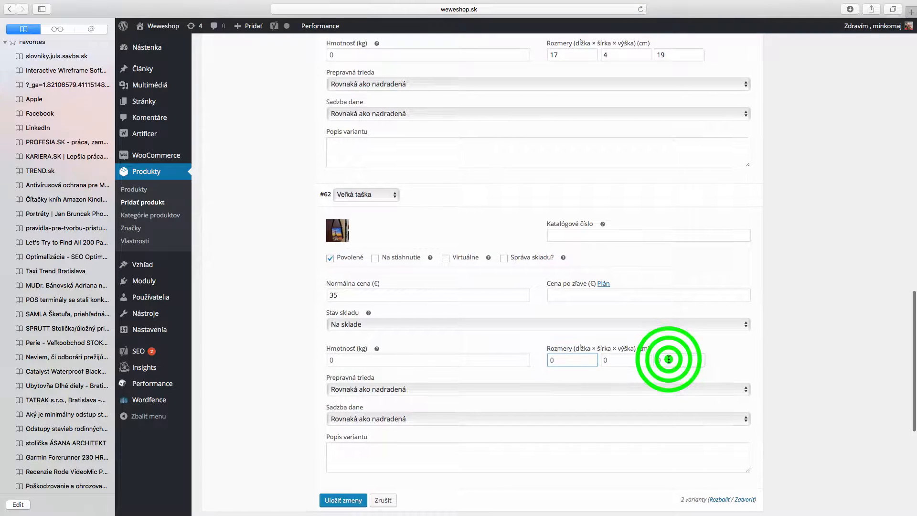
type("24")
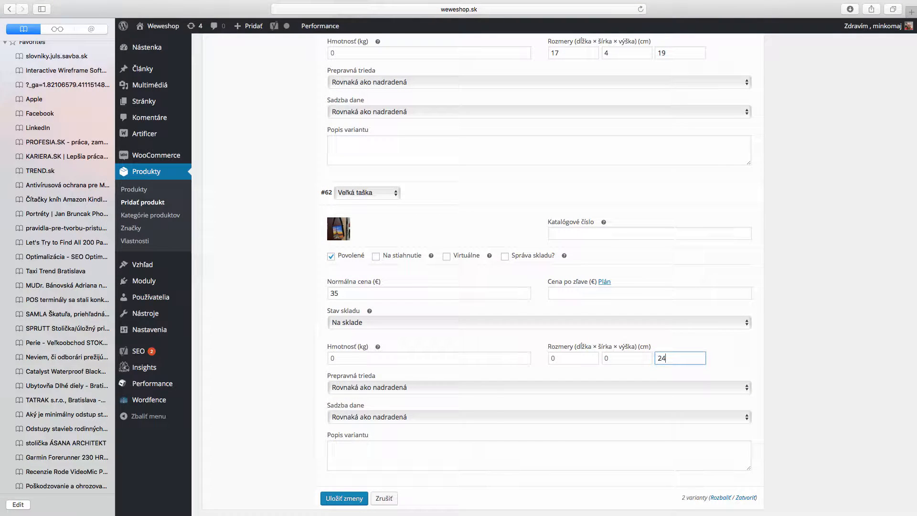
Set the Veľká taška variant's length to 21 cm and width to 7 cm, and save the variant changes
left_click(576, 355)
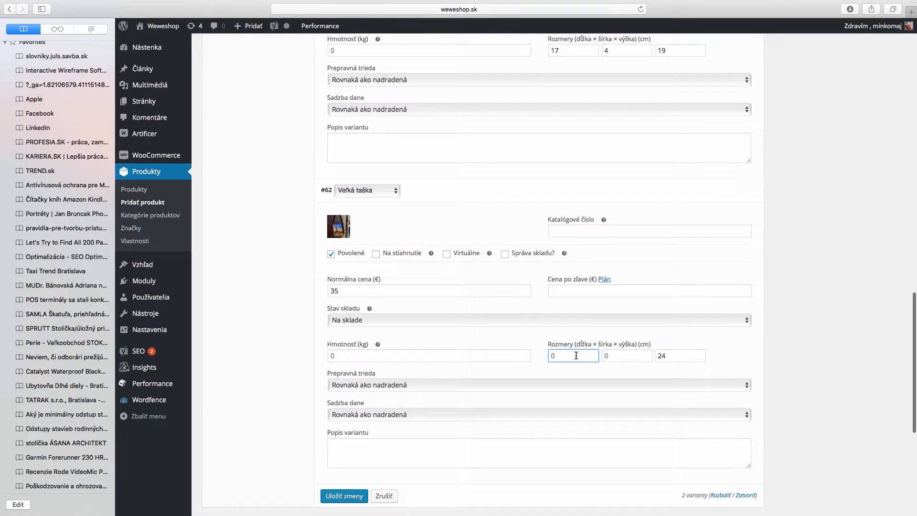
type("21")
left_click(619, 355)
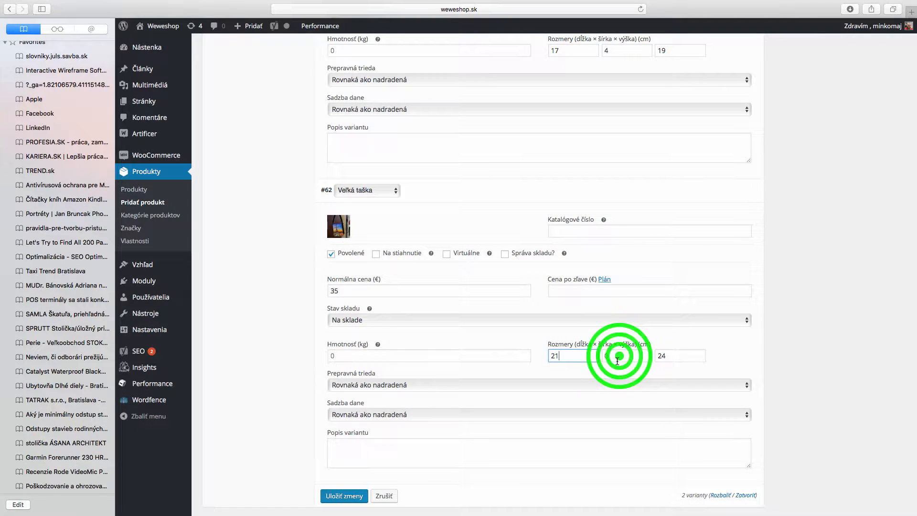
type("7")
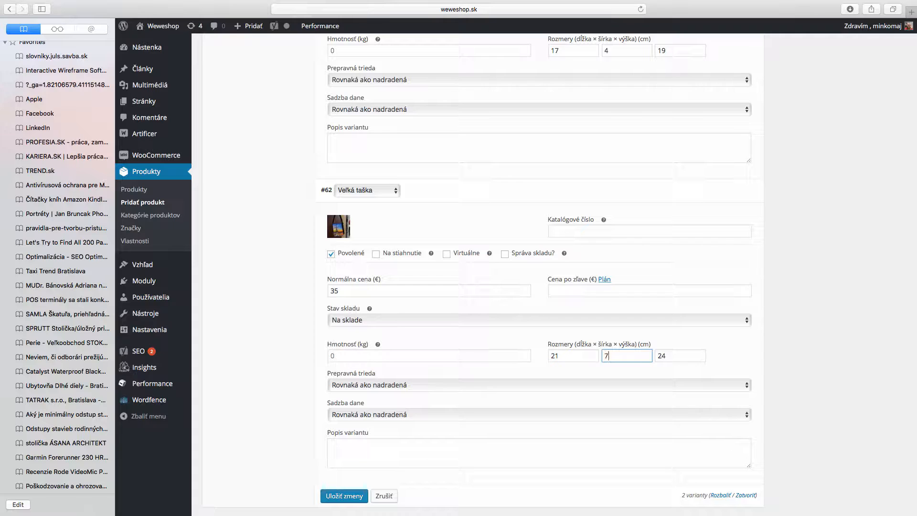
scroll(257, 363, "down", 3)
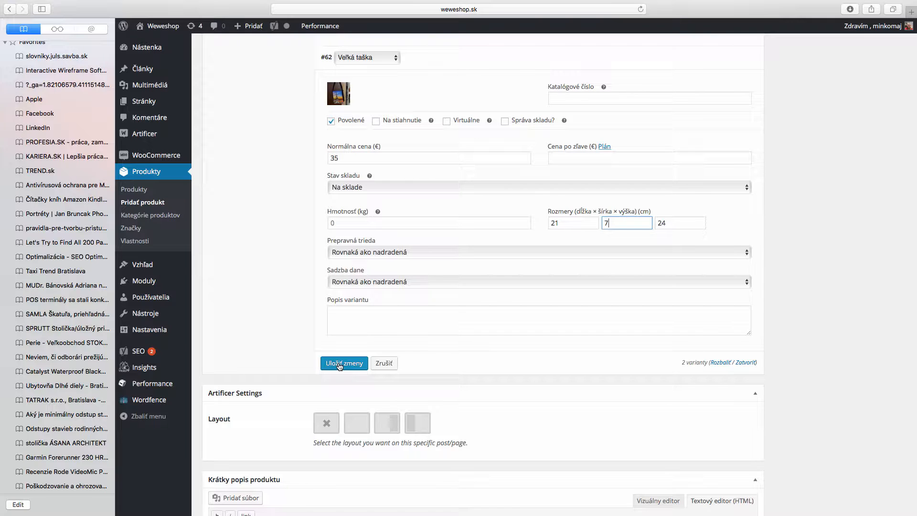
left_click(340, 364)
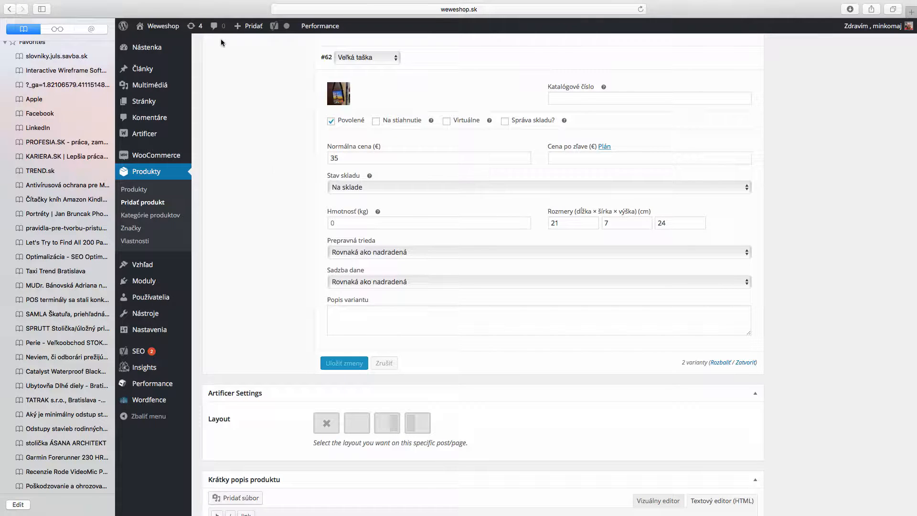
mouse_move(165, 28)
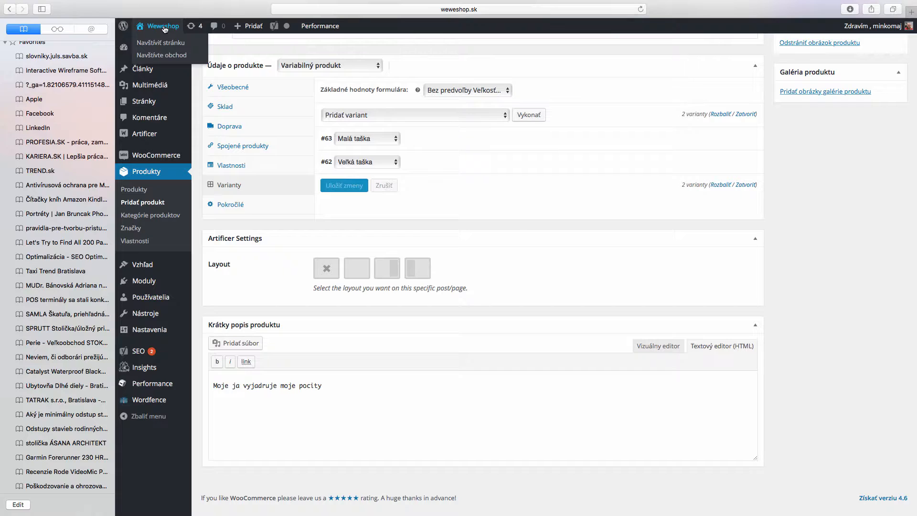
left_click(163, 27)
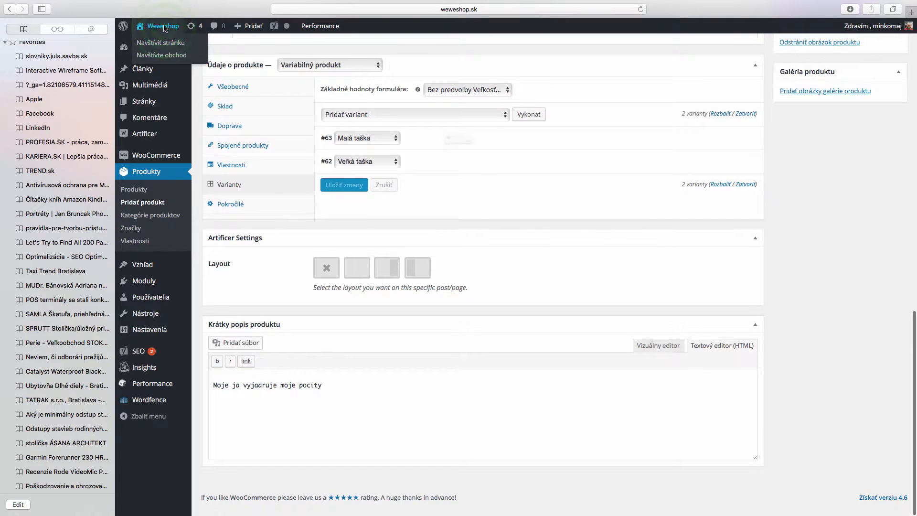
left_click(462, 160)
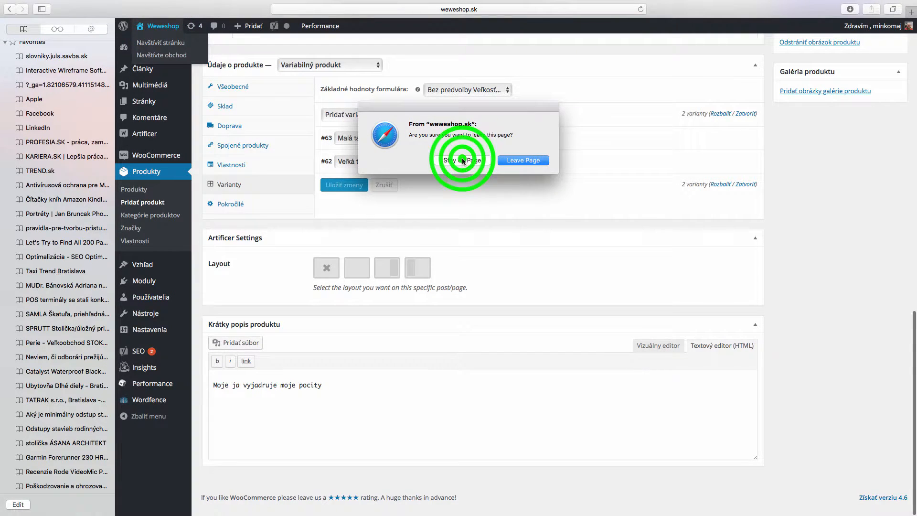
Publish the product "Ja" with its two bag variants
scroll(565, 180, "up", 10)
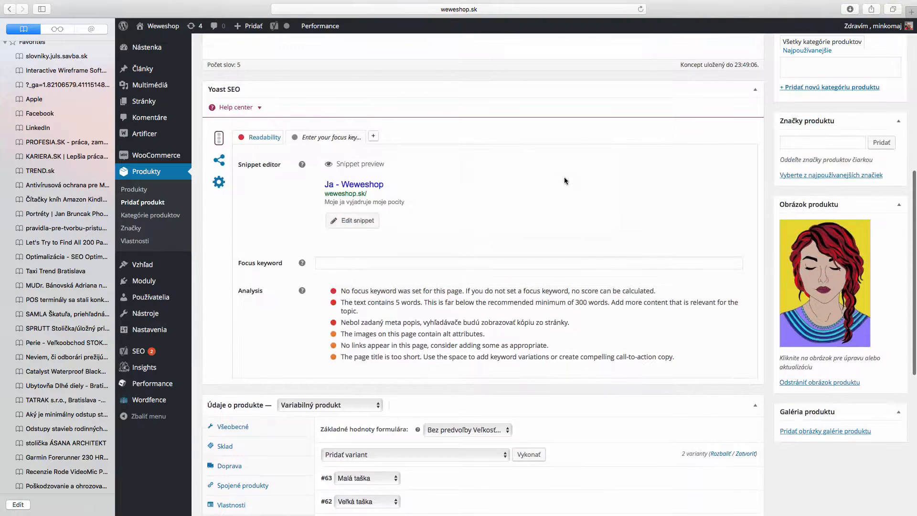
scroll(593, 191, "up", 2)
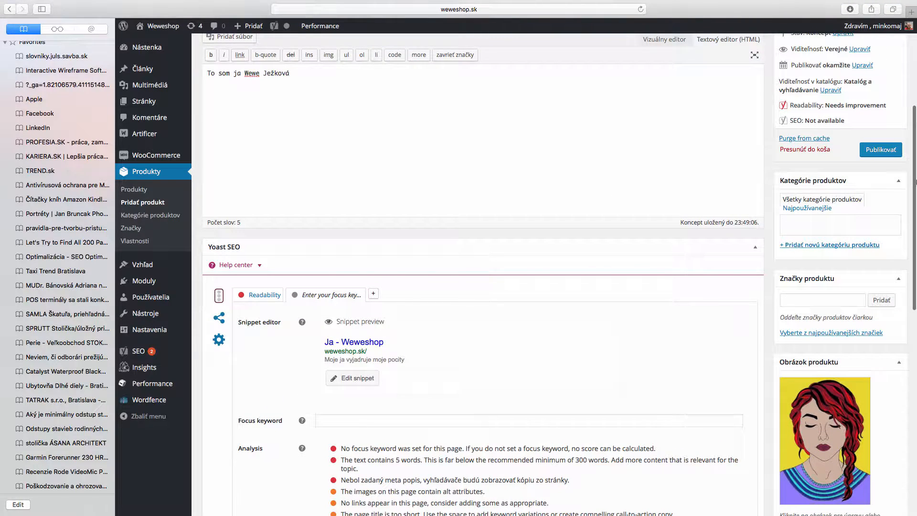
left_click(881, 150)
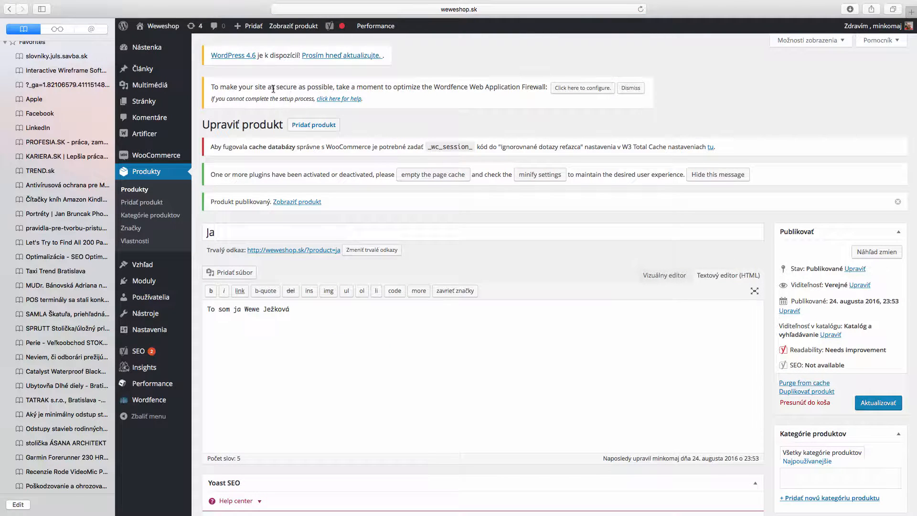
Open the product page of "Ja" from the storefront's Obchod page and look over its details
left_click(163, 27)
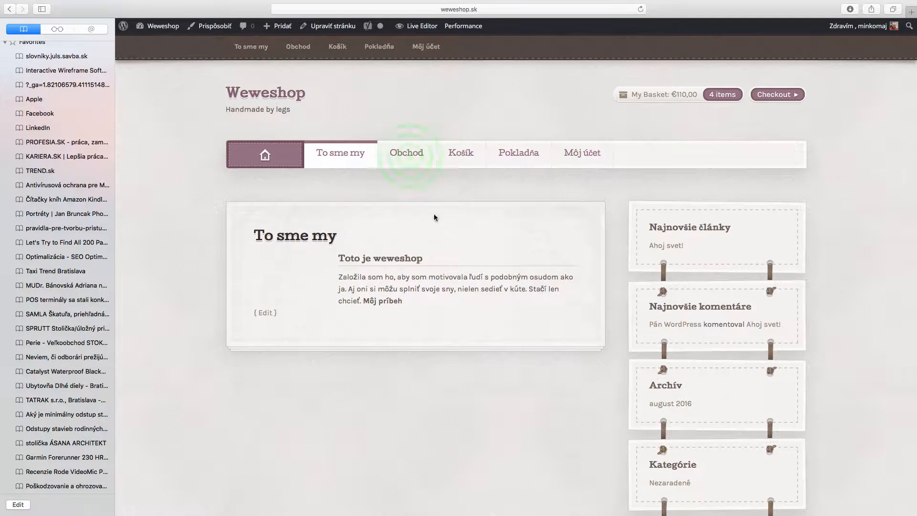
left_click(410, 158)
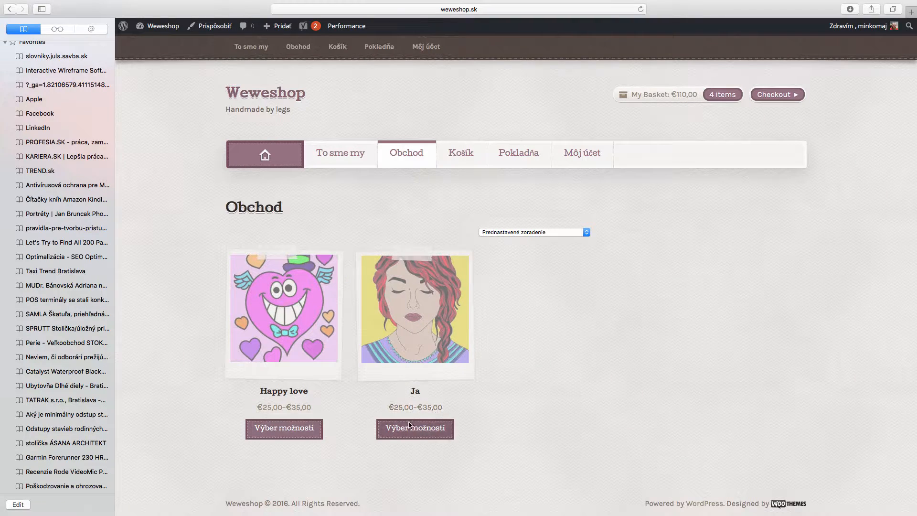
left_click(421, 348)
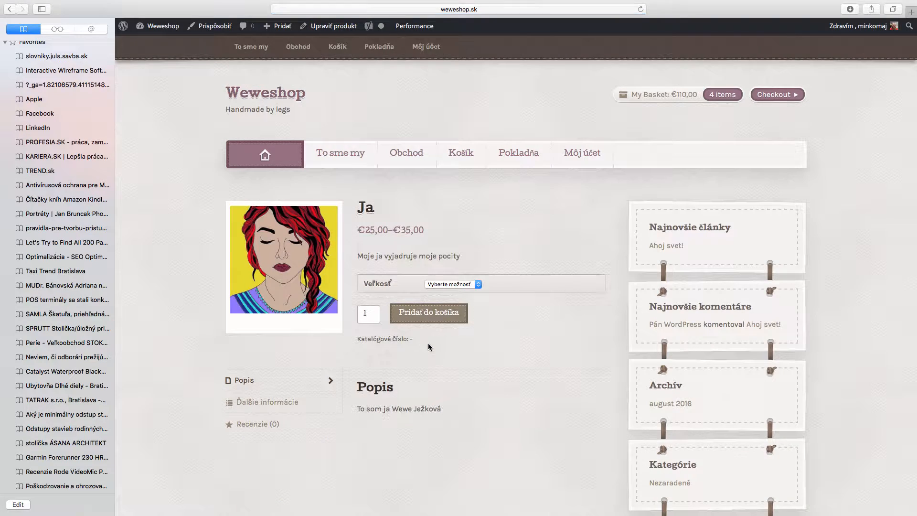
scroll(462, 336, "down", 4)
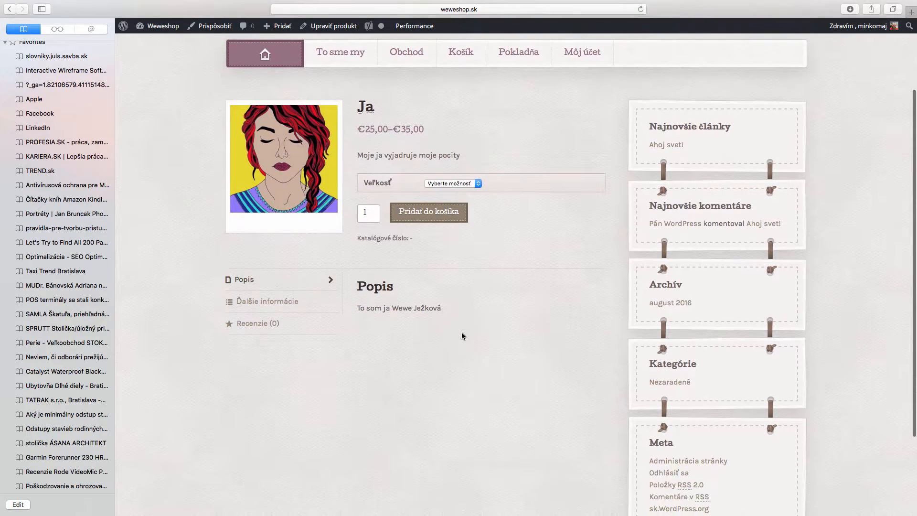
scroll(461, 334, "up", 2)
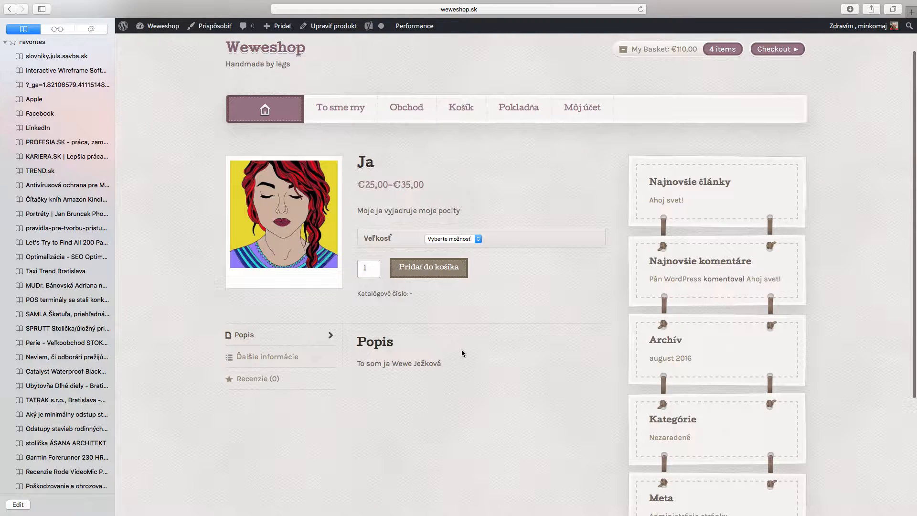
Look at the Veľkosť options and try to add "Ja" to the basket without choosing a variant
left_click(476, 239)
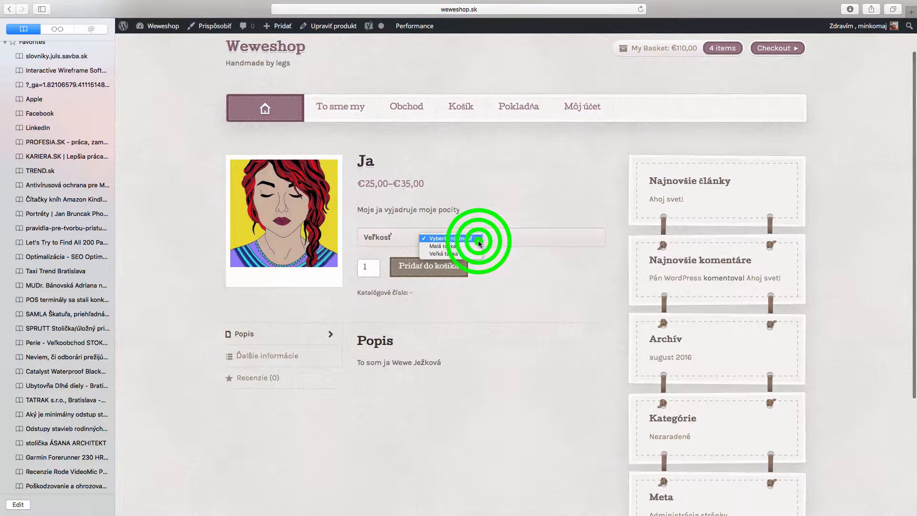
left_click(541, 240)
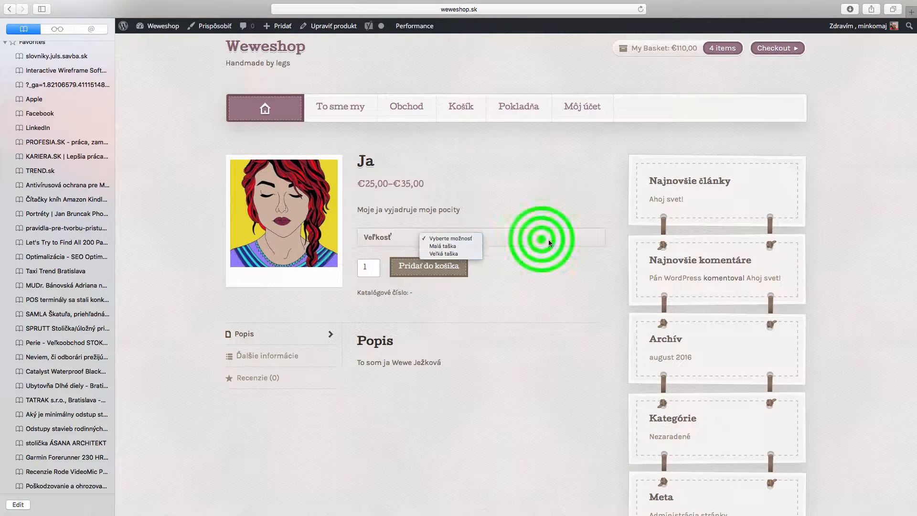
left_click(428, 266)
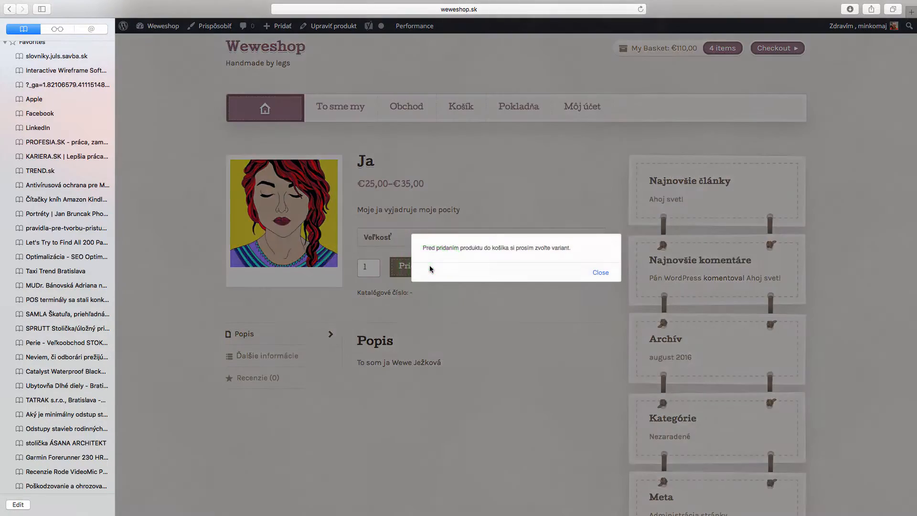
left_click(601, 273)
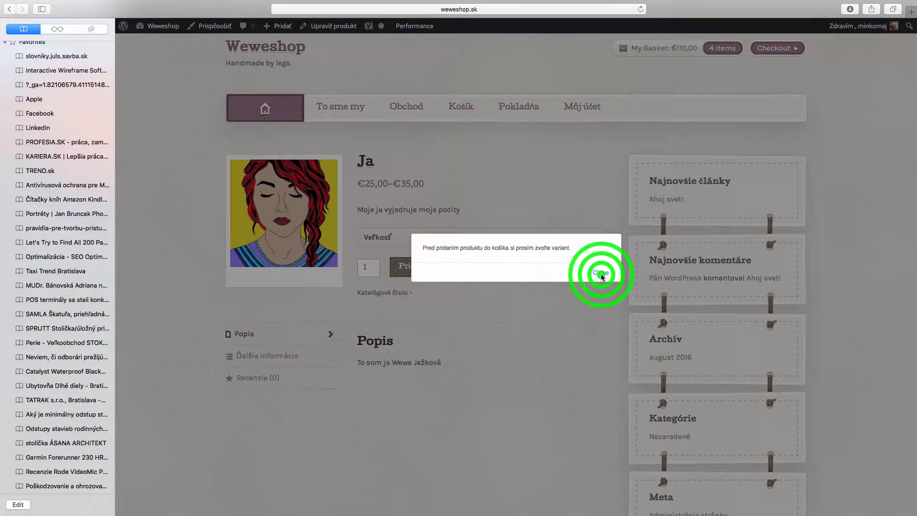
Add one "Ja" in the Malá taška size to the basket and view the basket
left_click(477, 238)
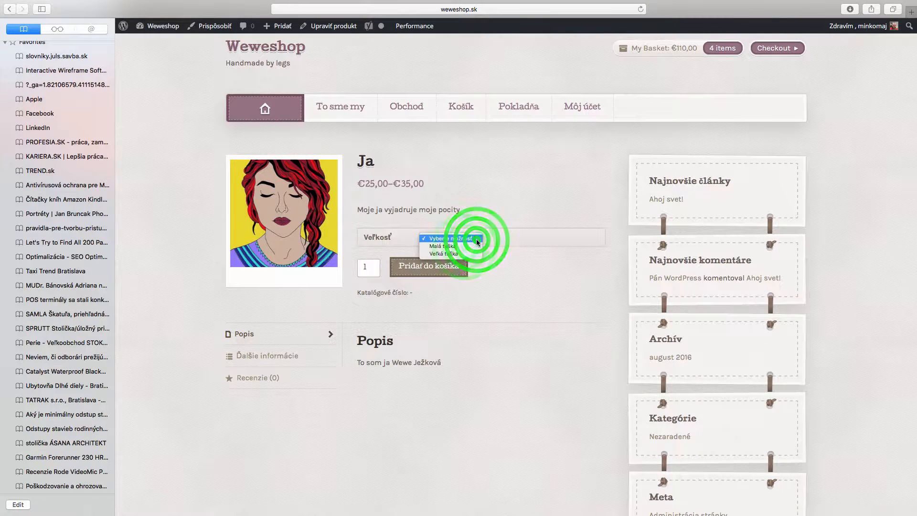
left_click(465, 247)
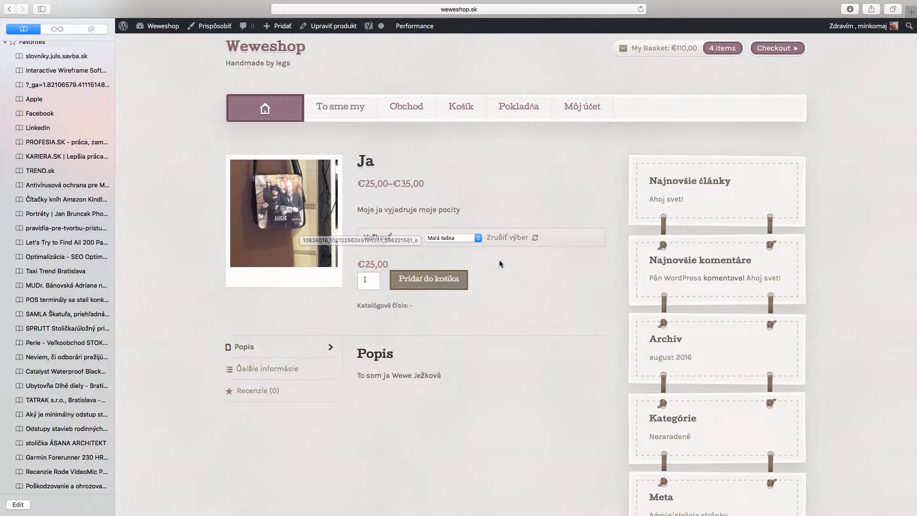
left_click(444, 280)
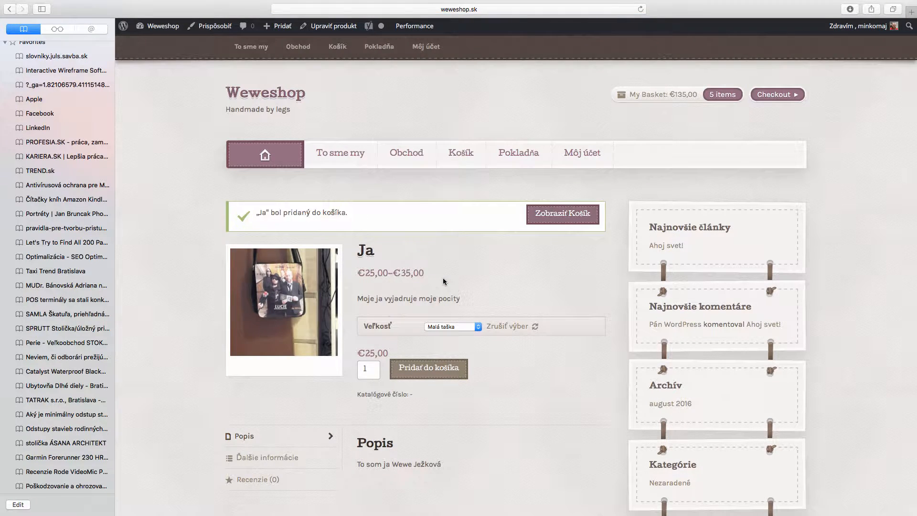
left_click(568, 219)
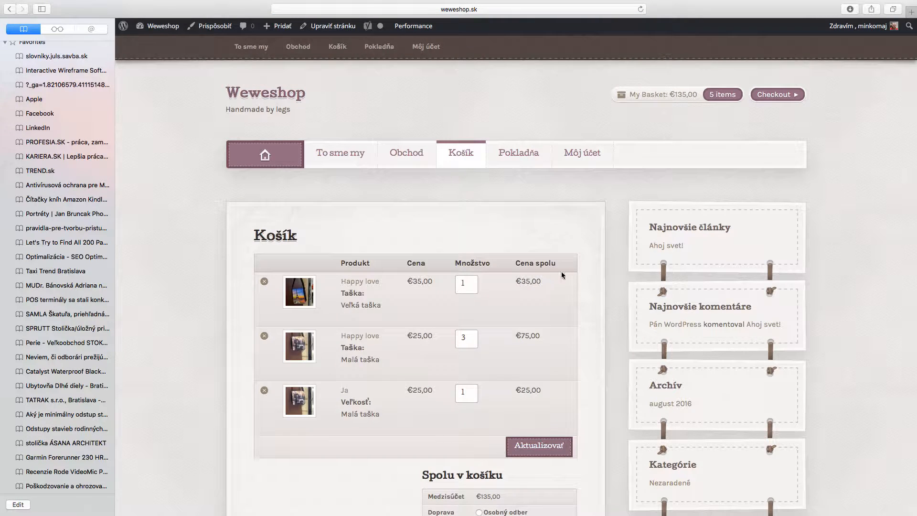
Remove both Happy love bags, Veľká taška and Malá taška, from the basket
scroll(562, 272, "down", 2)
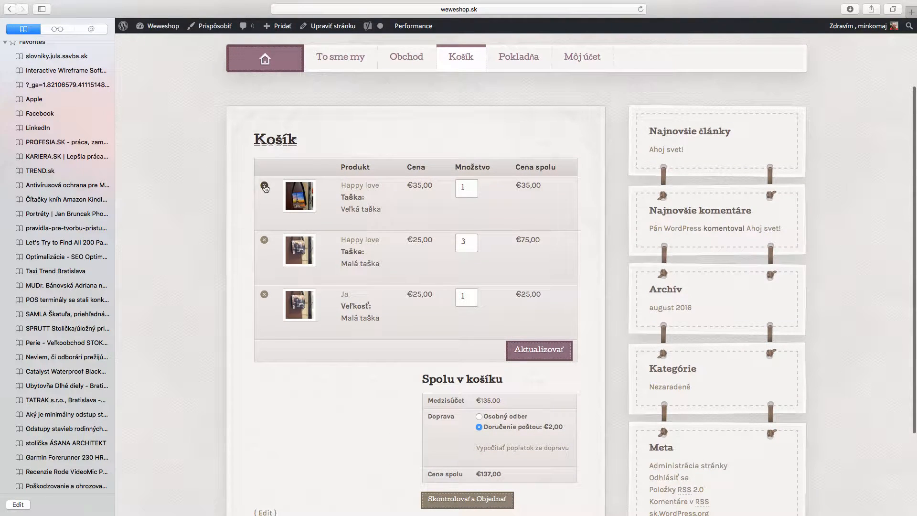
left_click(264, 185)
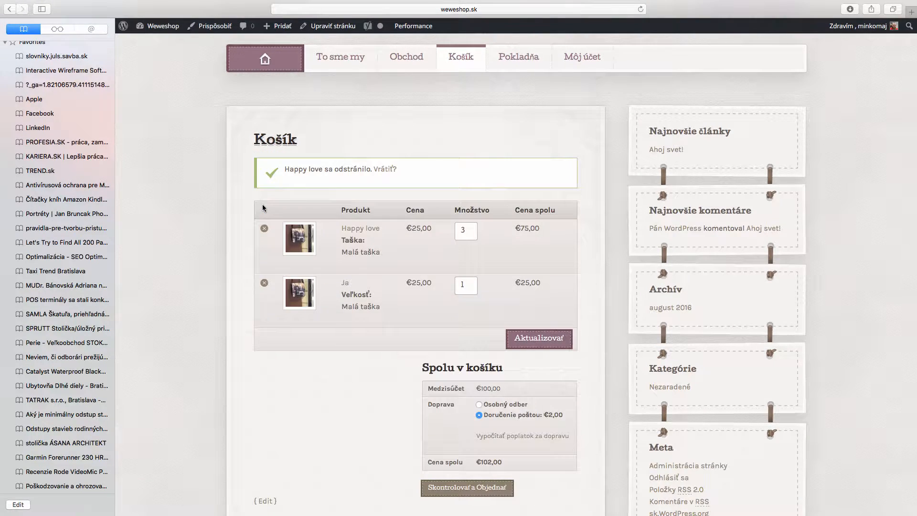
left_click(264, 228)
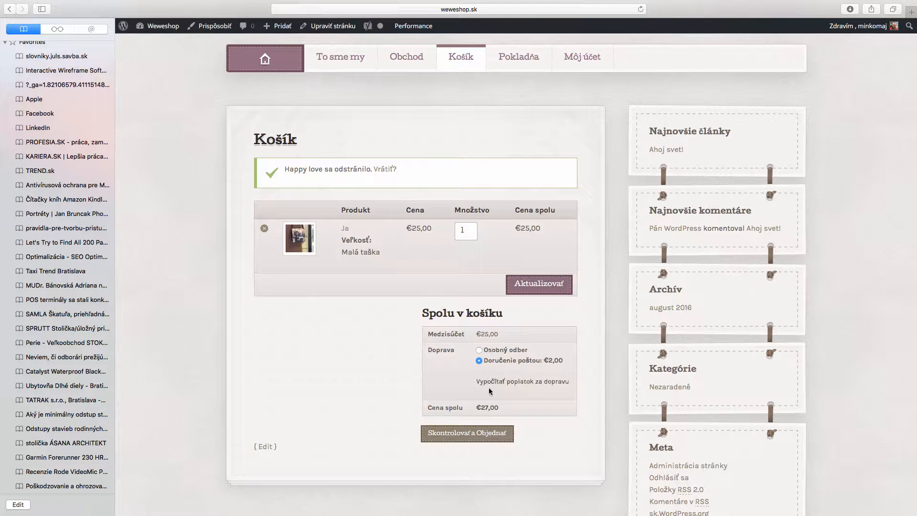
Set the delivery method to Osobný odber, update the basket and proceed to checkout
left_click(479, 349)
left_click(542, 287)
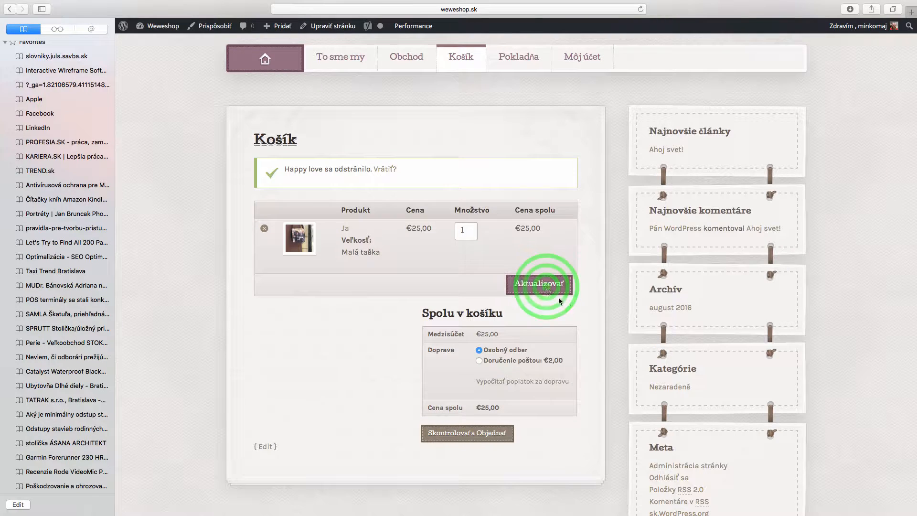
left_click(487, 436)
Look through the checkout page and try to place the order with the required billing fields left empty
scroll(488, 436, "down", 5)
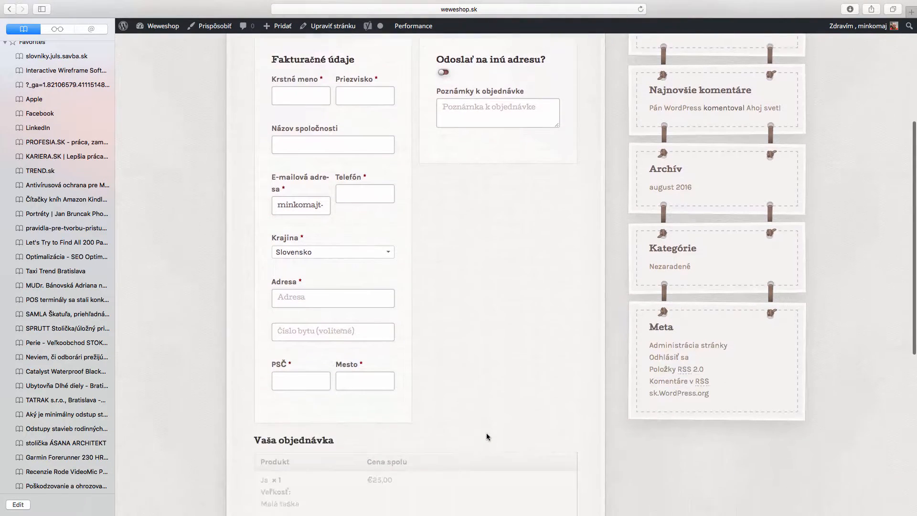
scroll(486, 433, "up", 5)
scroll(486, 433, "down", 10)
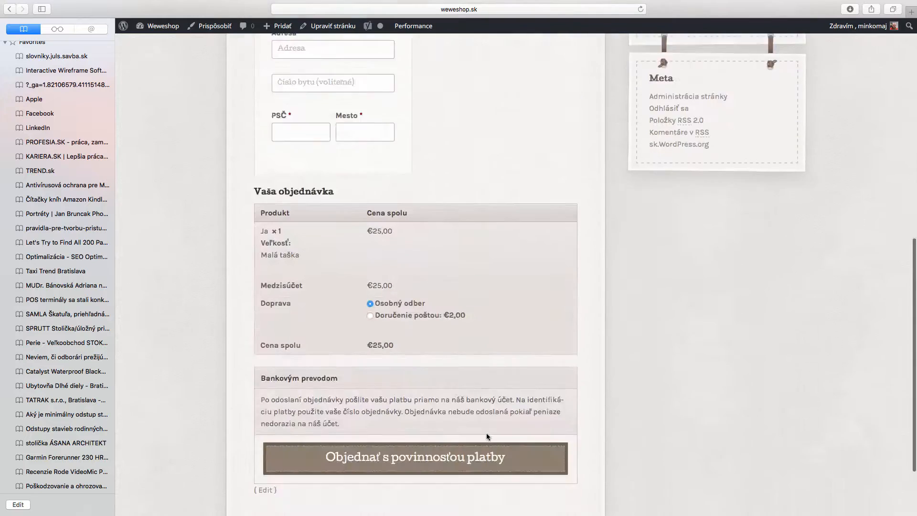
scroll(486, 433, "down", 3)
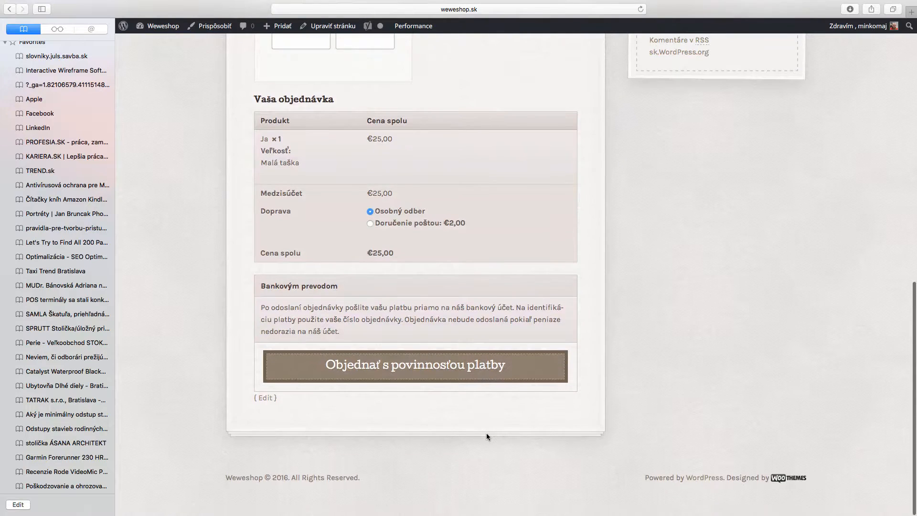
left_click(445, 367)
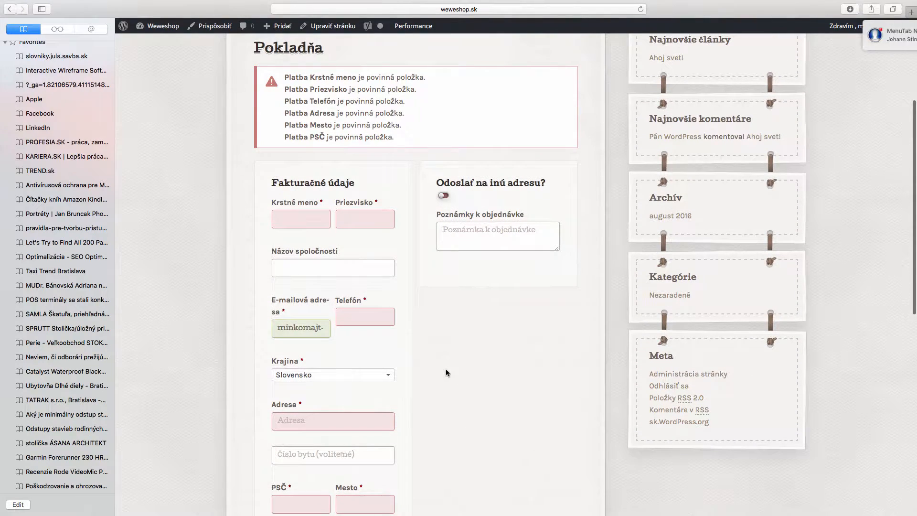
Fill in the billing details with the customer's saved contact information, starting from the first name
left_click(308, 220)
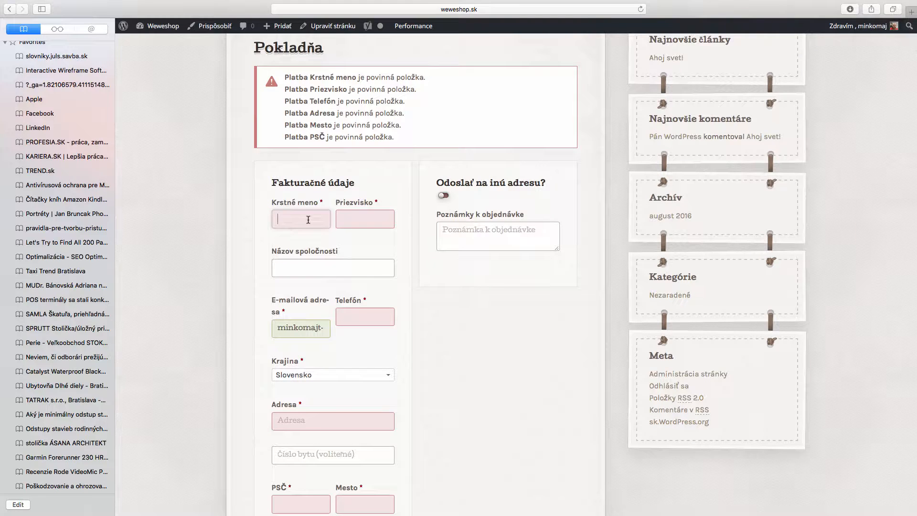
type("Milan")
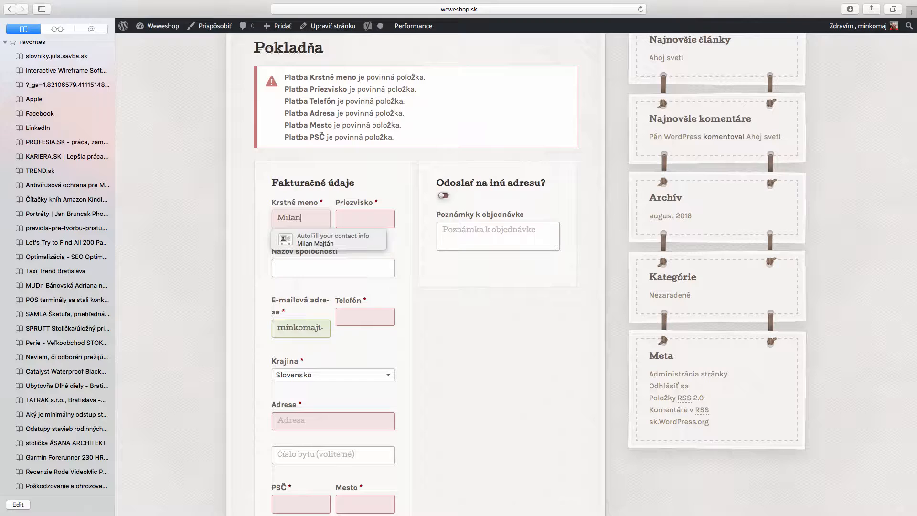
left_click(310, 240)
left_click(516, 258)
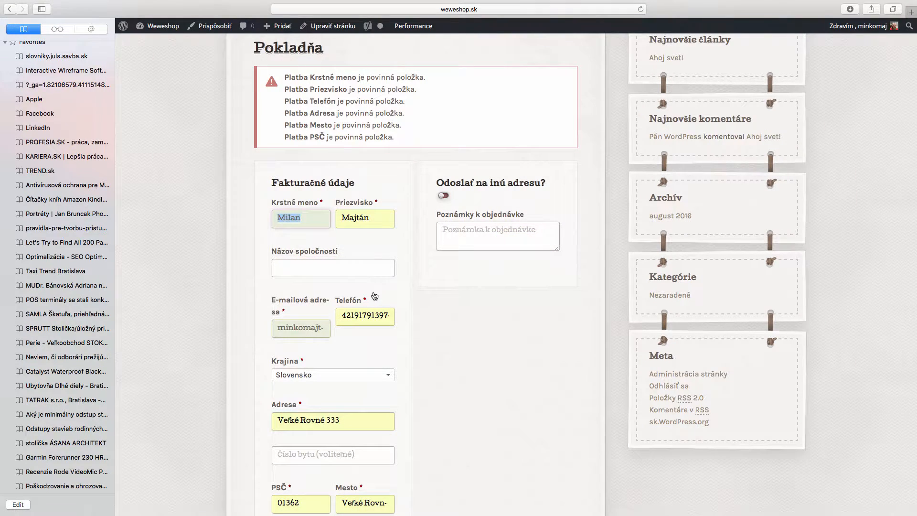
Try to place the order with the filled-in billing details and Osobný odber delivery
scroll(374, 295, "down", 5)
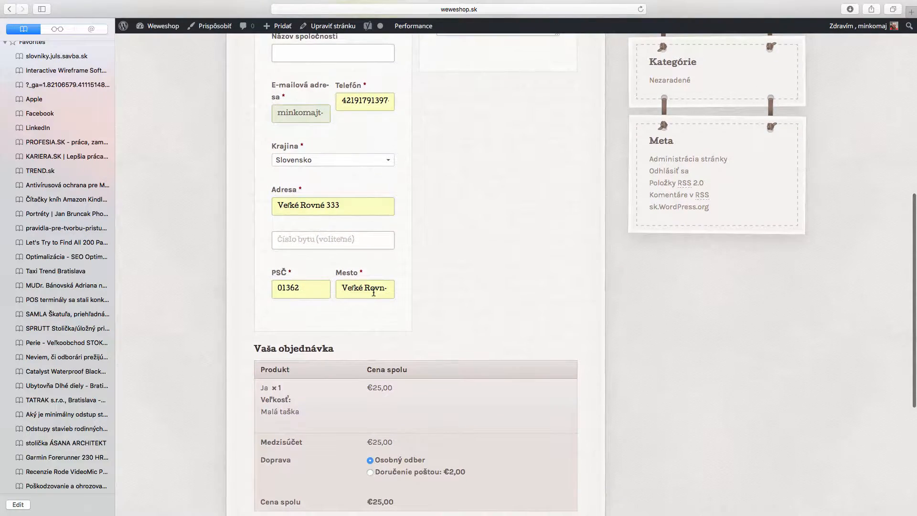
scroll(374, 292, "down", 5)
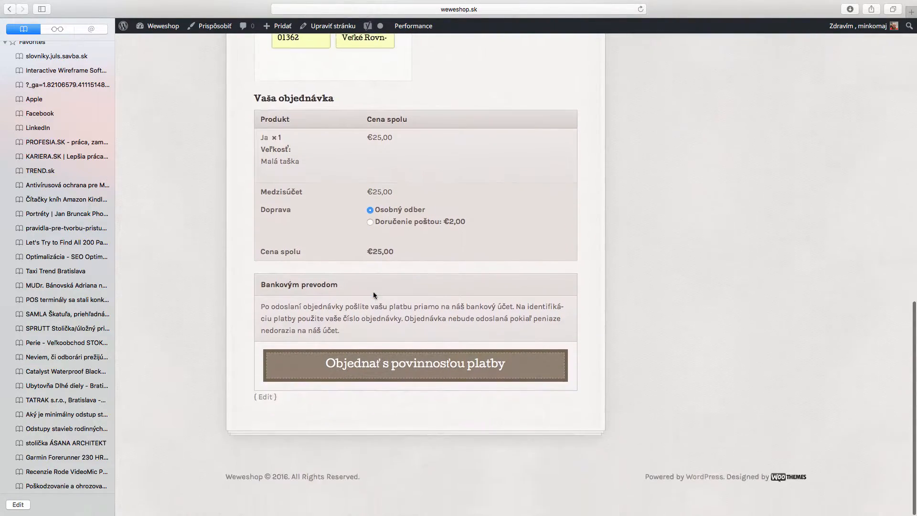
left_click(396, 368)
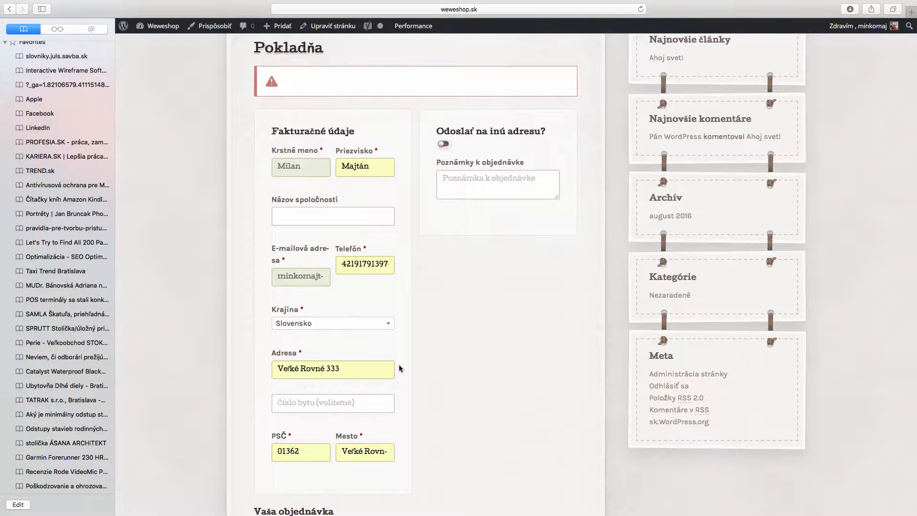
Check the filled-in billing fields for mistakes, reading through the whole e-mail address entry
scroll(399, 369, "down", 3)
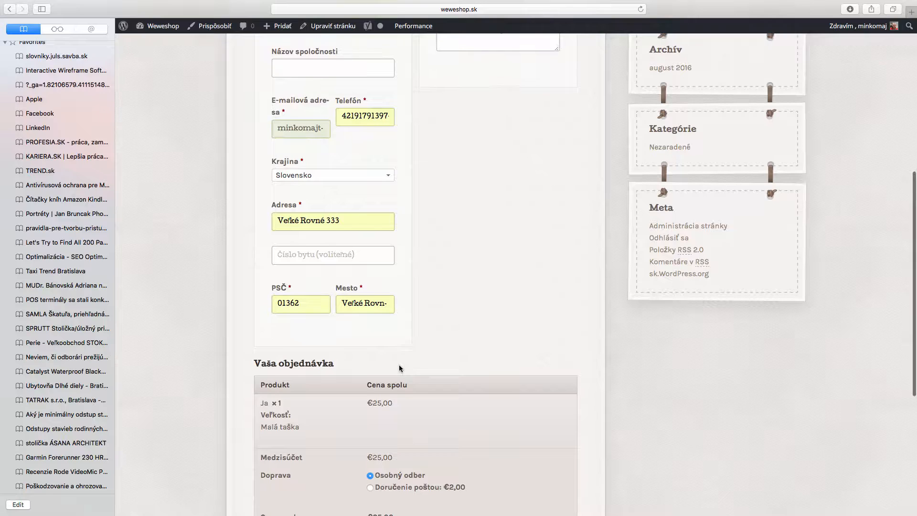
scroll(399, 365, "up", 5)
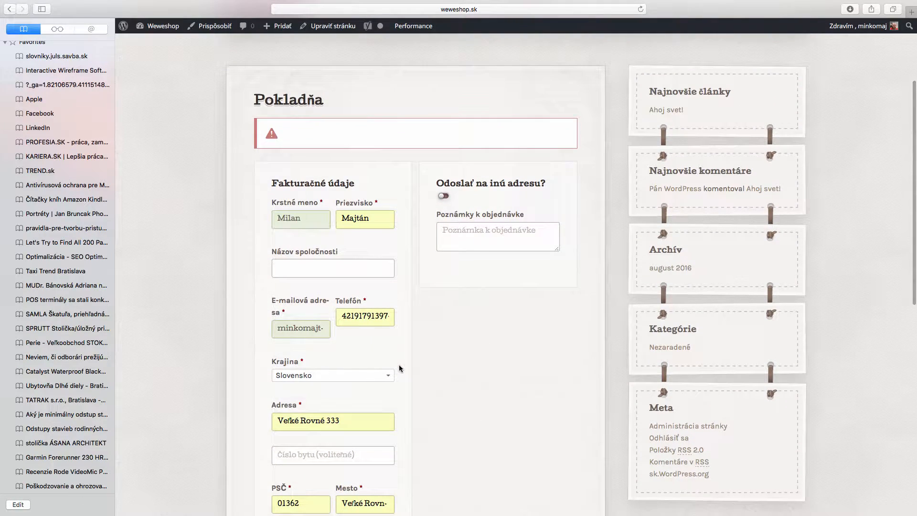
scroll(399, 368, "down", 1)
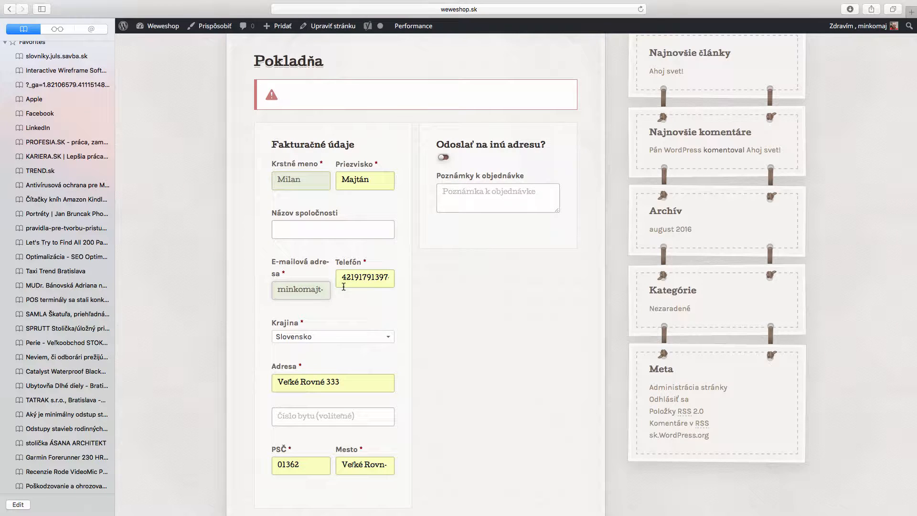
key("Right")
key("Right")
key("Right")
key("Right")
key("Right")
key("Right")
key("Right")
key("Left")
key("Left")
key("Left")
key("Left")
key("Left")
key("Left")
key("Left")
key("Left")
key("Left")
key("Left")
key("Right")
key("Right")
key("Right")
key("Right")
key("Right")
key("Right")
key("Right")
Submit the order for the small "Ja" bag again and review the order confirmation down to the customer details
scroll(415, 281, "down", 10)
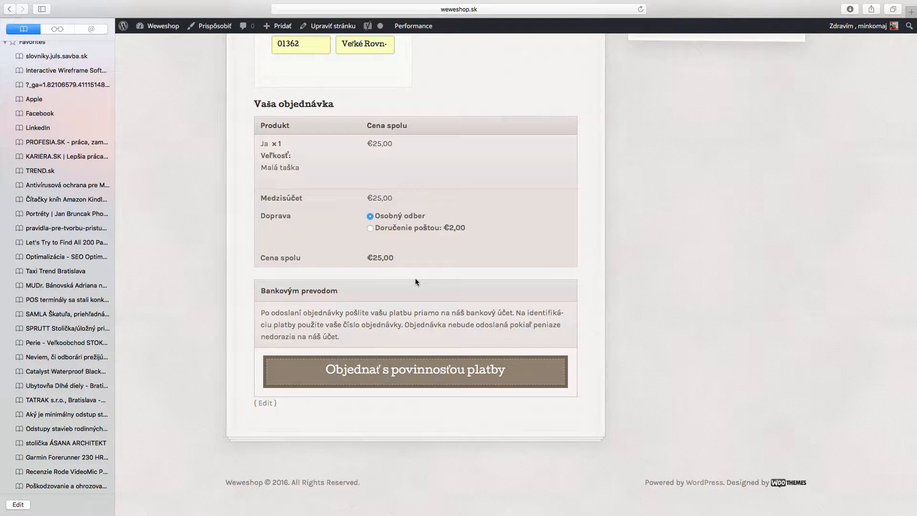
left_click(434, 371)
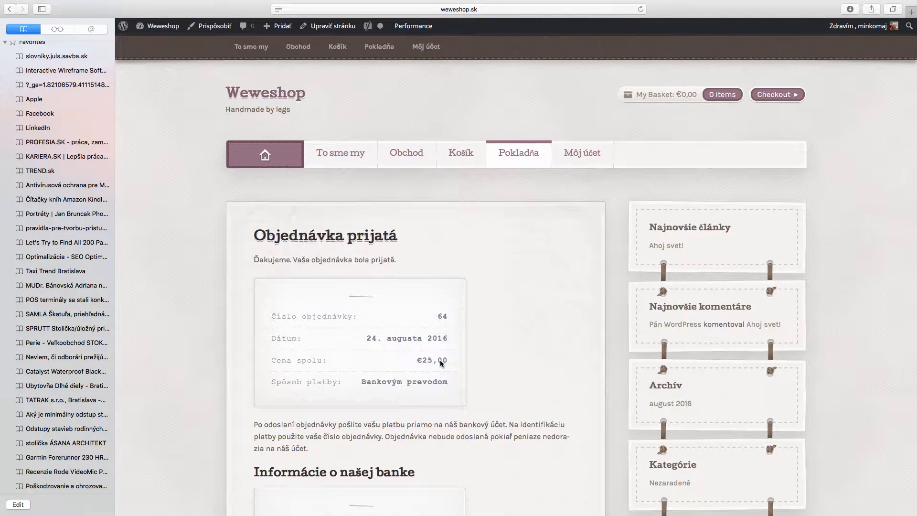
scroll(476, 353, "down", 5)
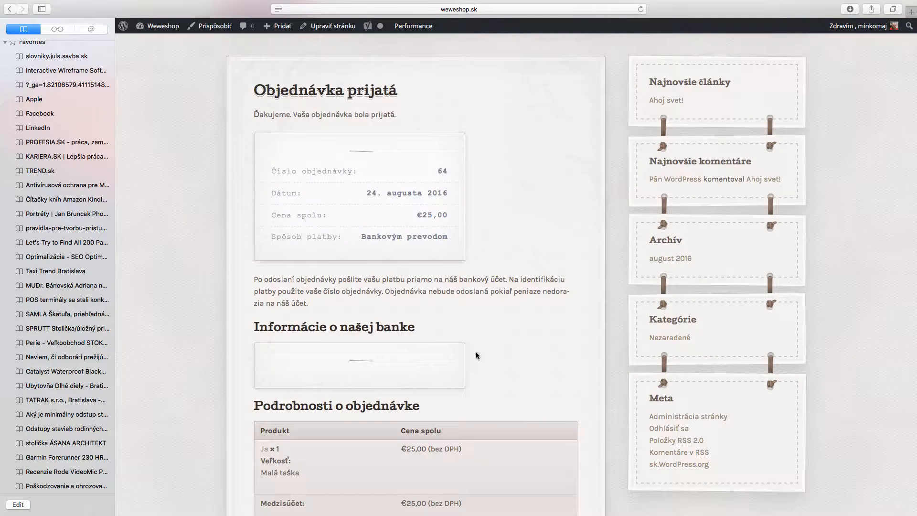
scroll(476, 356, "down", 8)
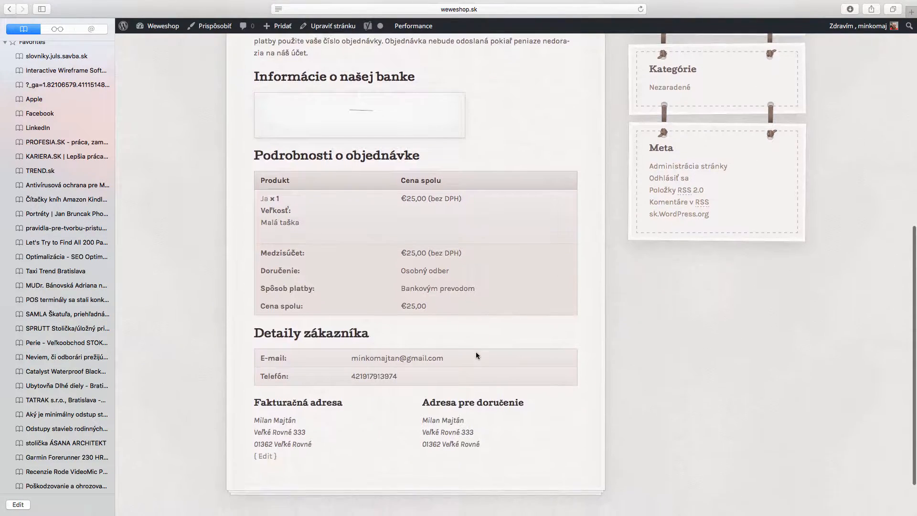
scroll(475, 355, "down", 2)
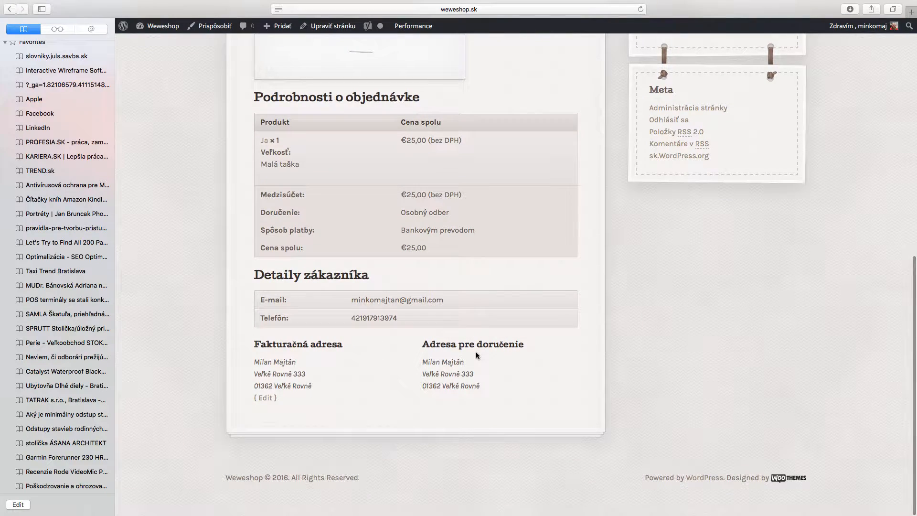
Open the newly placed order for viewing from the WooCommerce orders list in the site administration
scroll(476, 355, "up", 10)
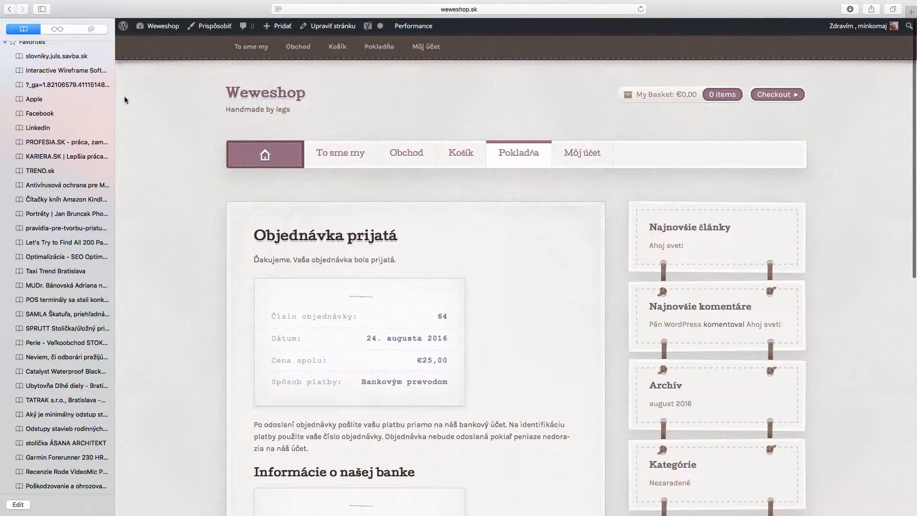
left_click(124, 26)
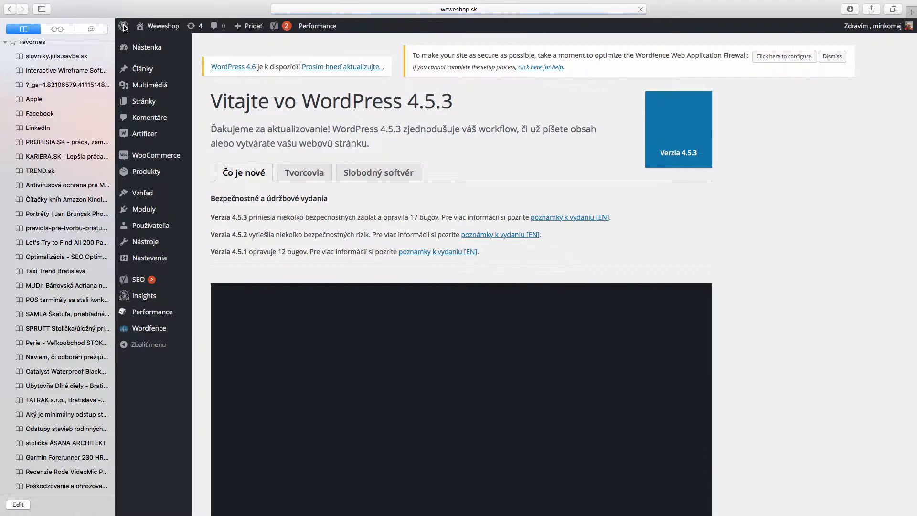
mouse_move(153, 156)
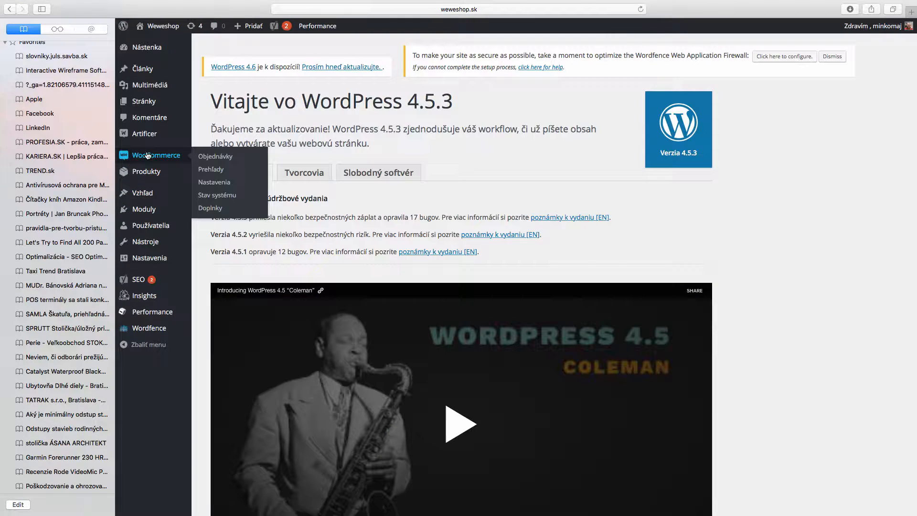
left_click(218, 156)
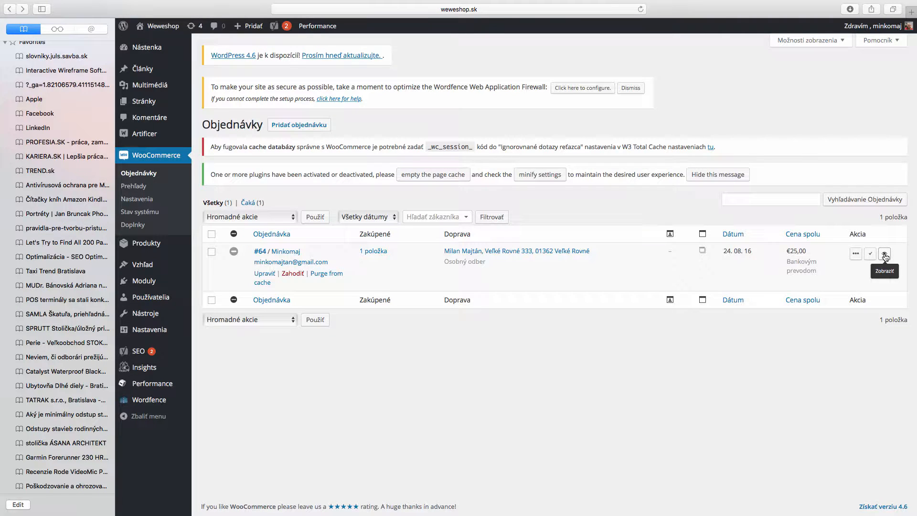
left_click(884, 255)
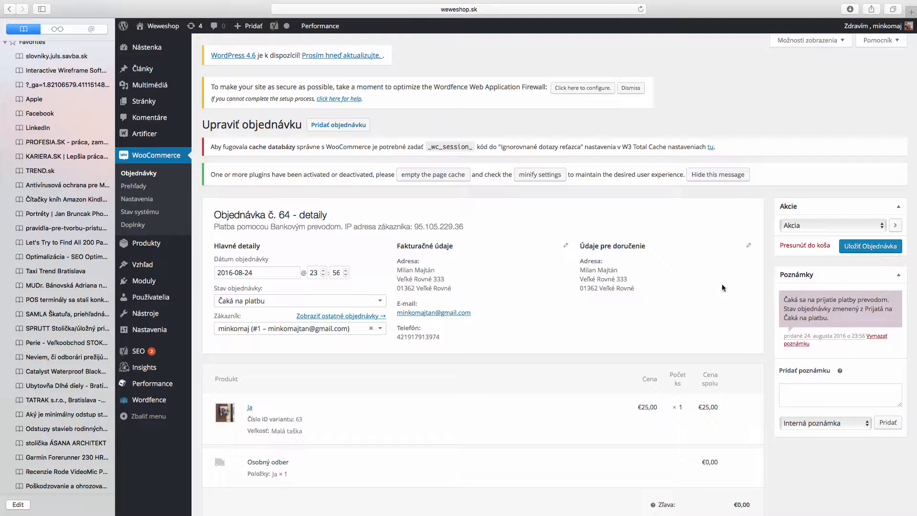
Review the order's customer details, purchased item, delivery and totals, and check the order status choices
scroll(629, 297, "down", 5)
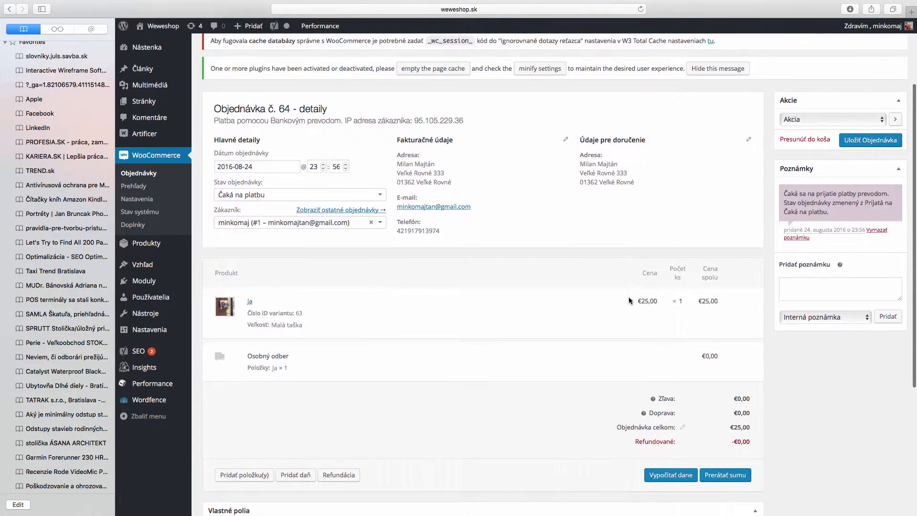
scroll(630, 301, "down", 2)
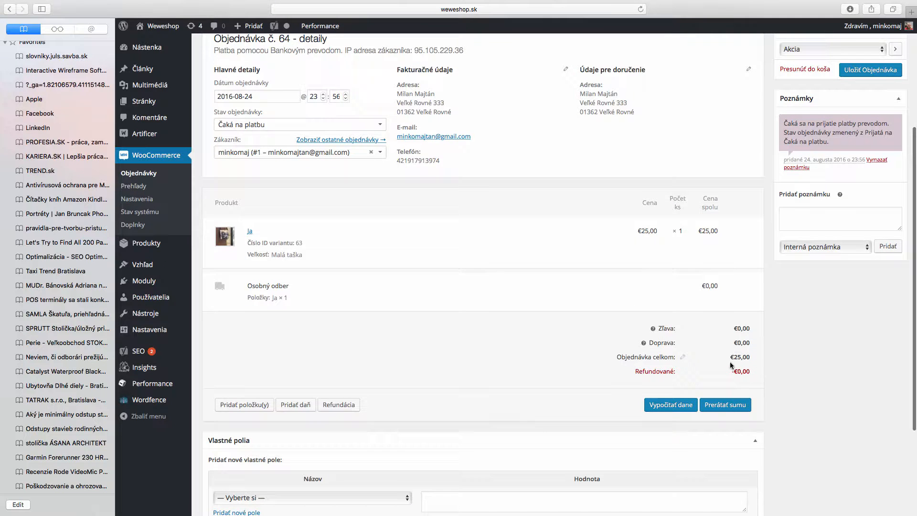
scroll(748, 339, "down", 4)
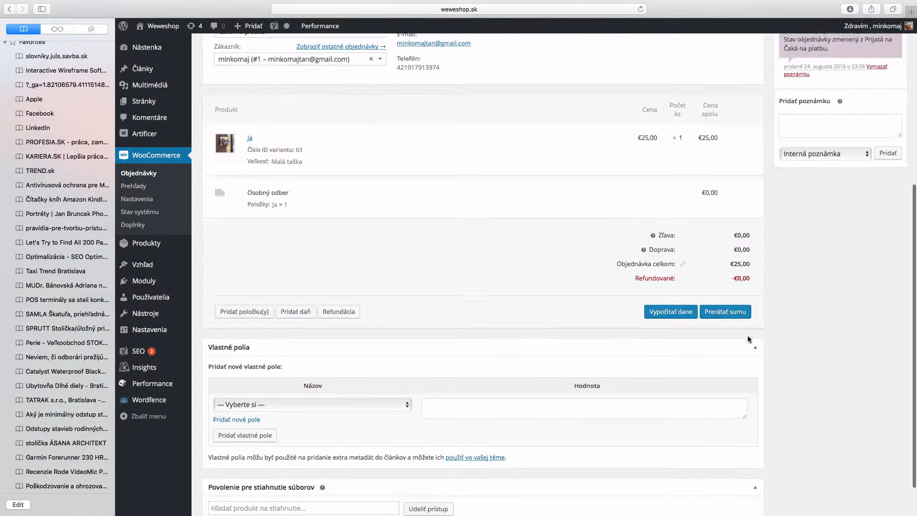
scroll(620, 329, "down", 2)
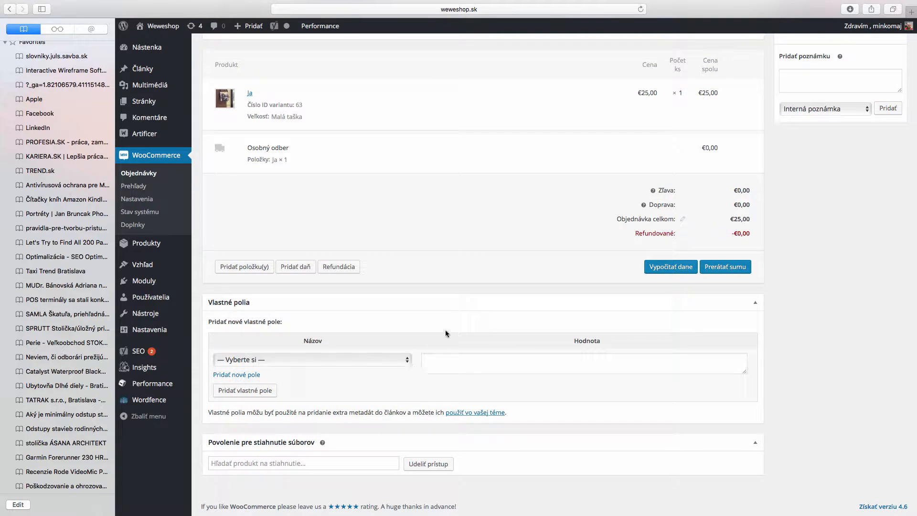
scroll(445, 333, "up", 10)
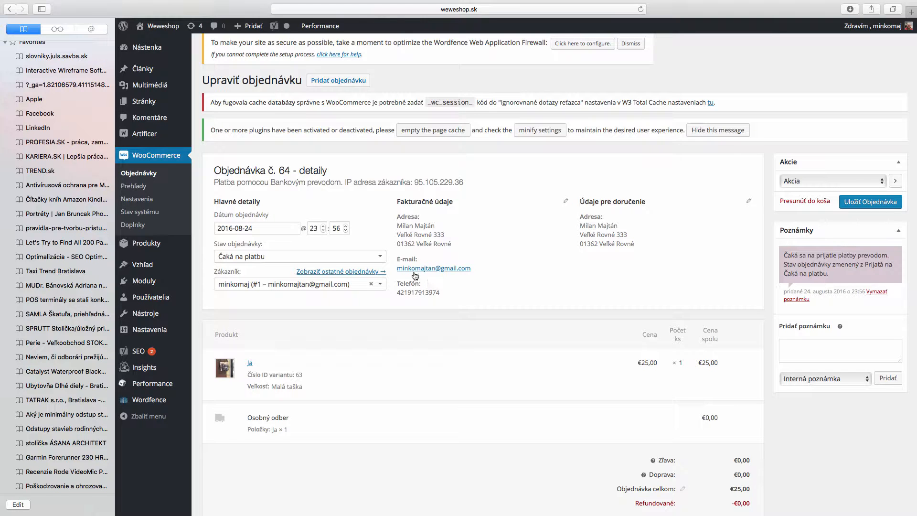
left_click(382, 256)
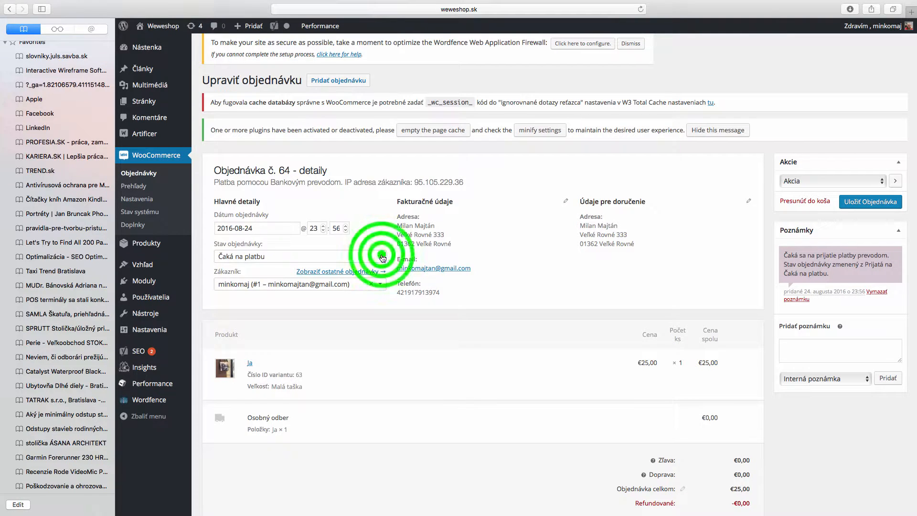
left_click(381, 257)
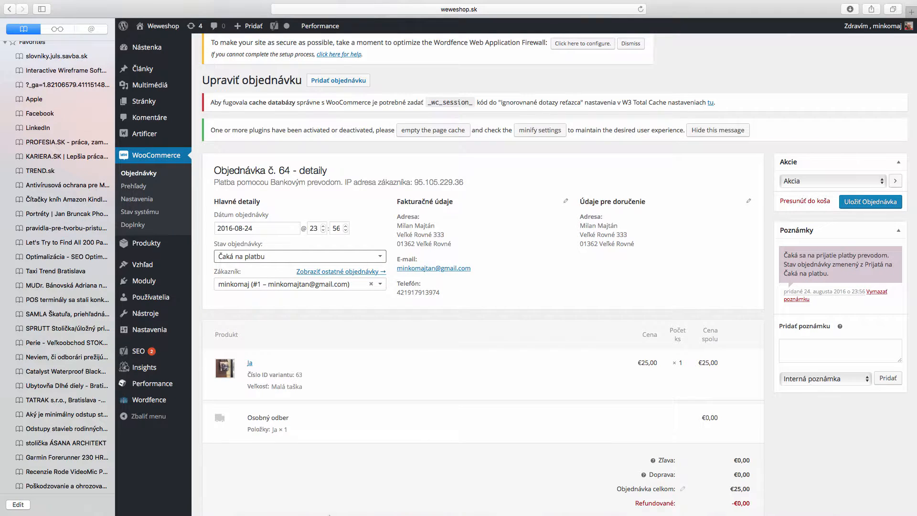
mouse_move(330, 514)
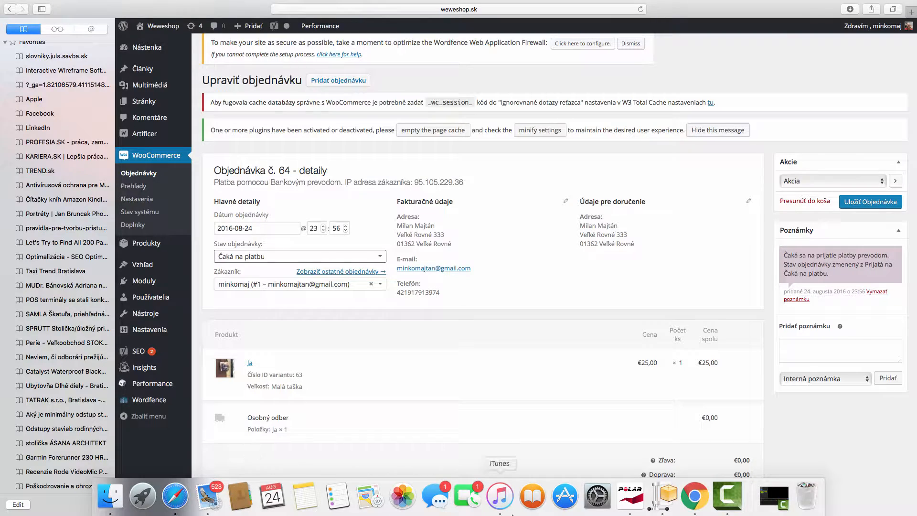
left_click(729, 494)
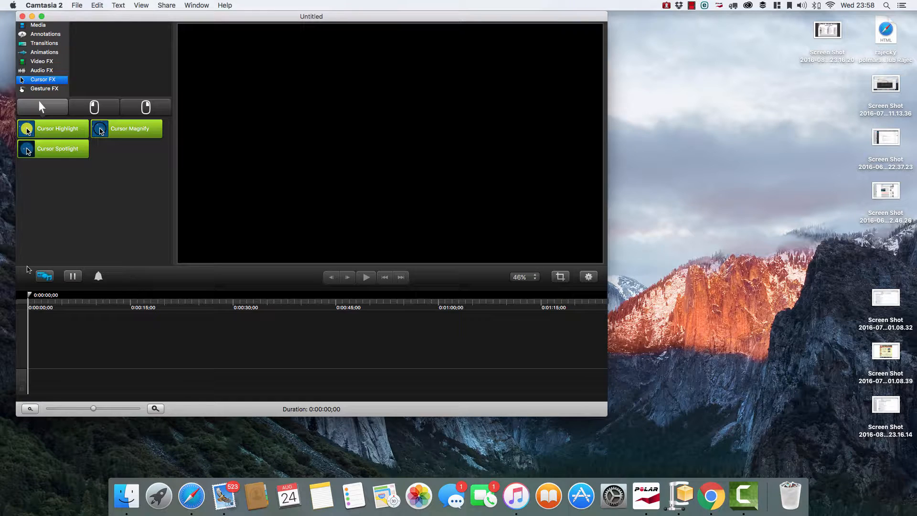
left_click(73, 276)
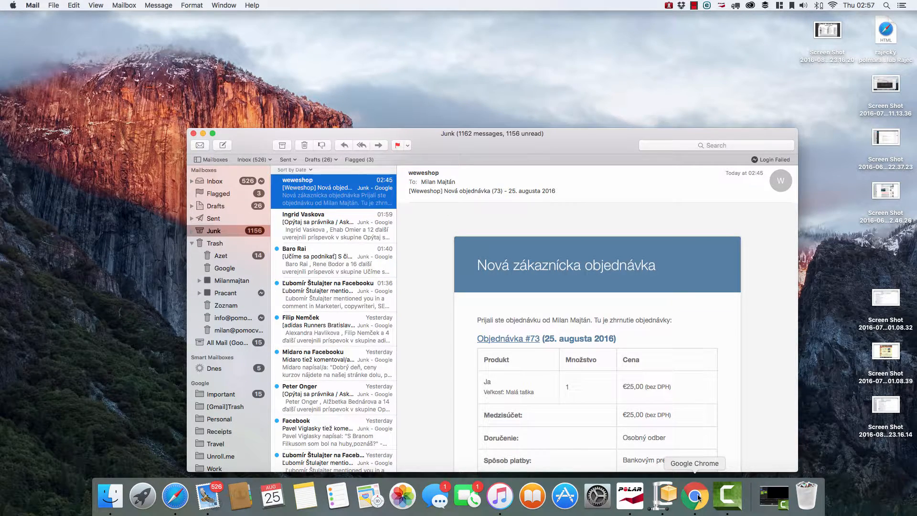
left_click(697, 496)
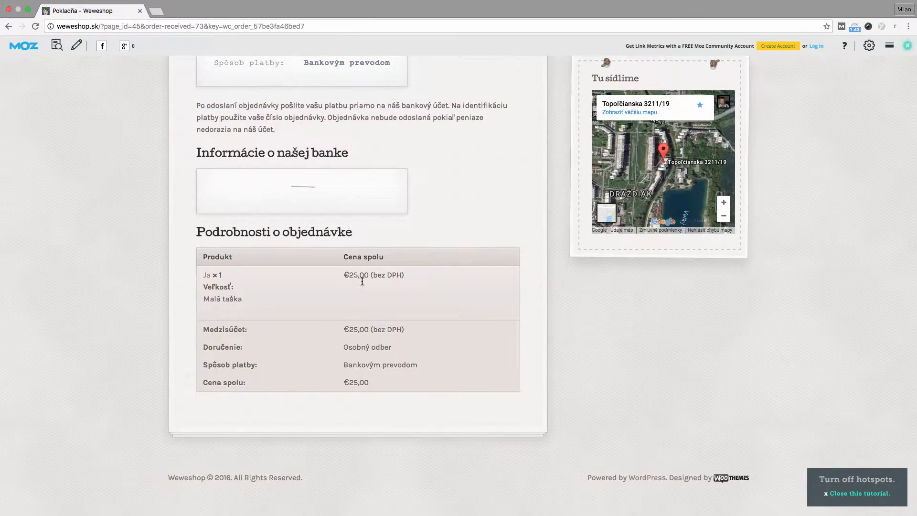
scroll(265, 150, "up", 10)
left_click(398, 26)
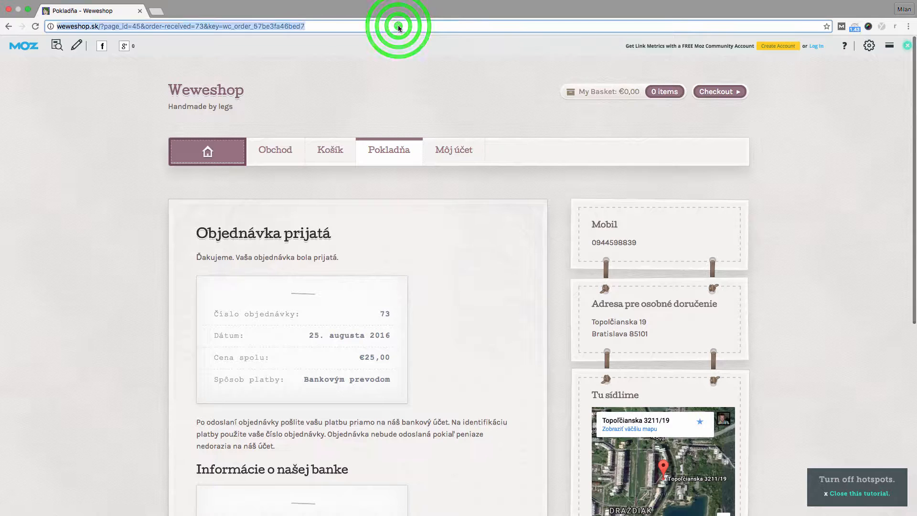
type("www.")
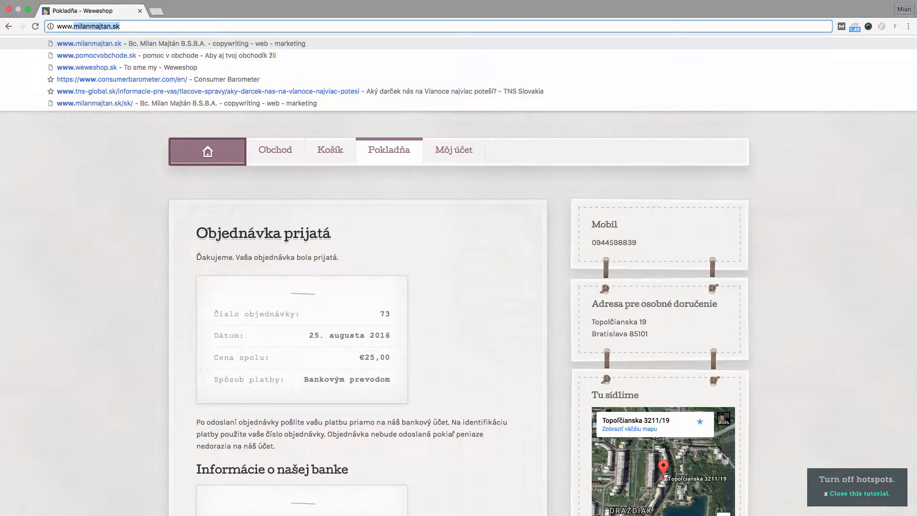
type("wewe")
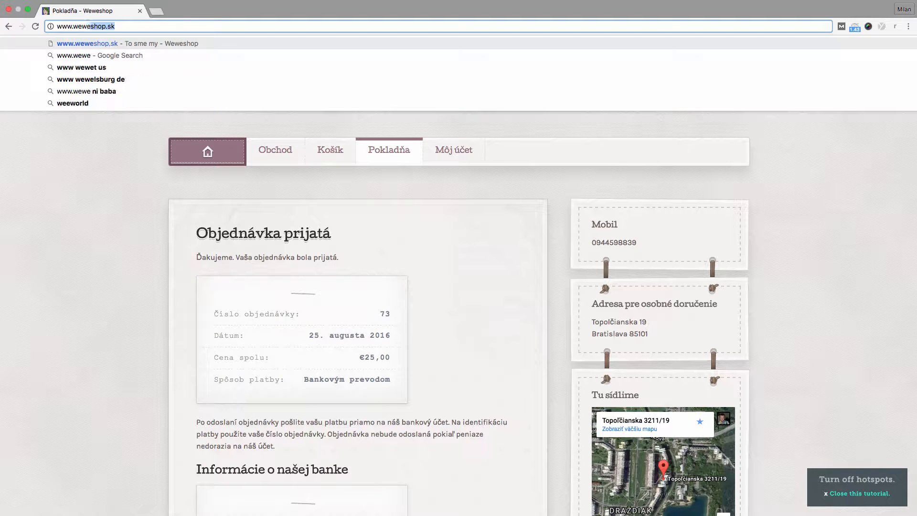
type("sho")
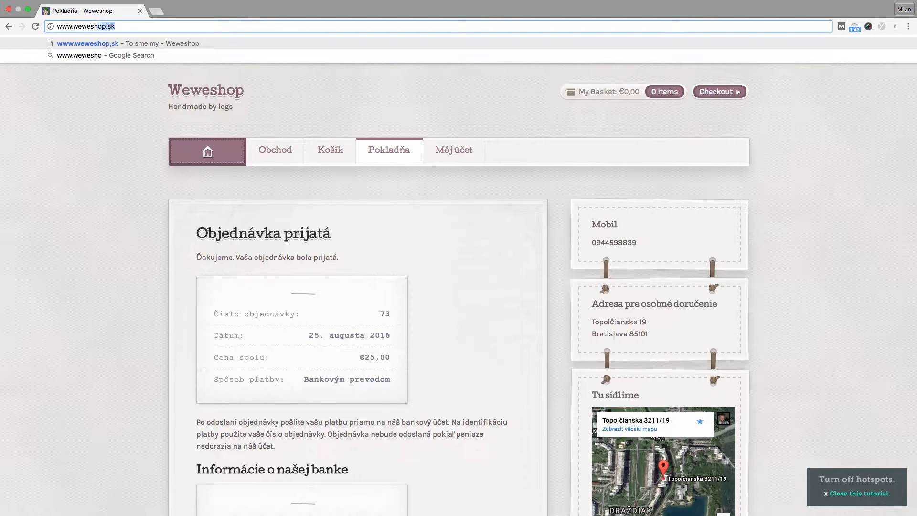
key("Return")
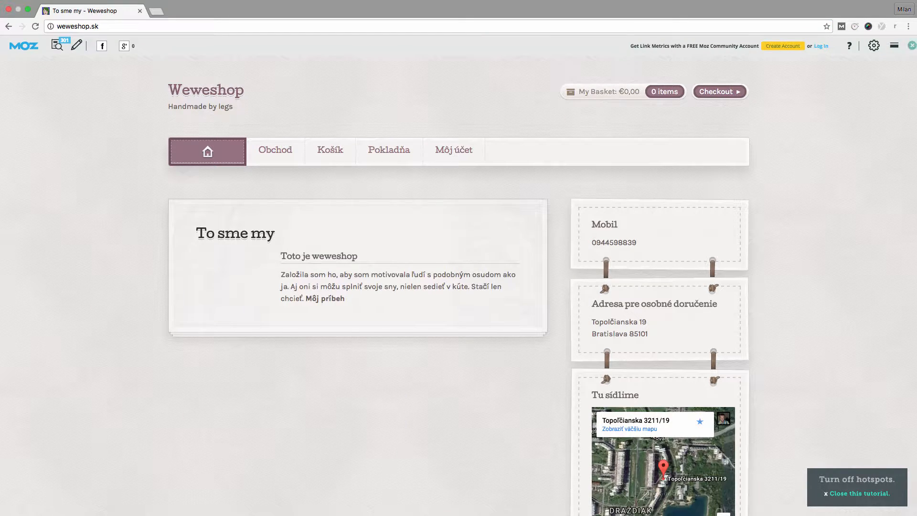
Find the product "Ja" in the shop and add one in the size Veľká taška to the cart
left_click(284, 150)
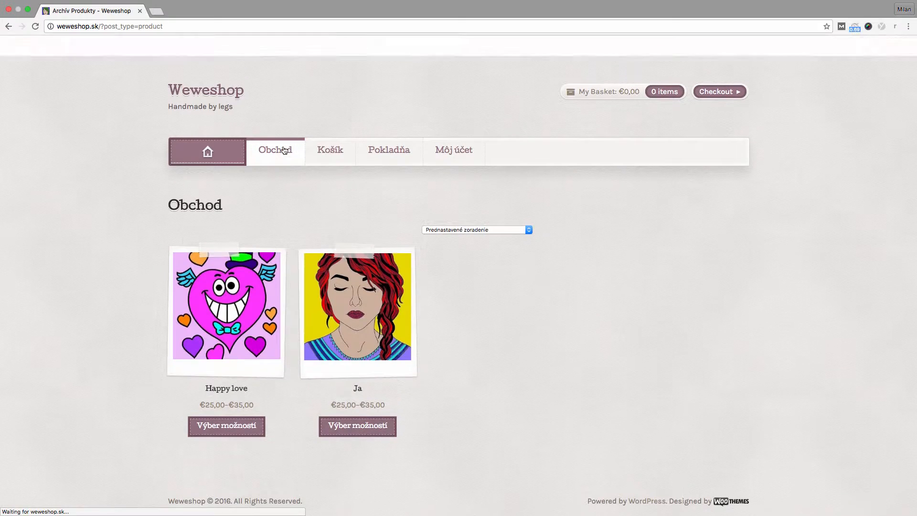
left_click(384, 323)
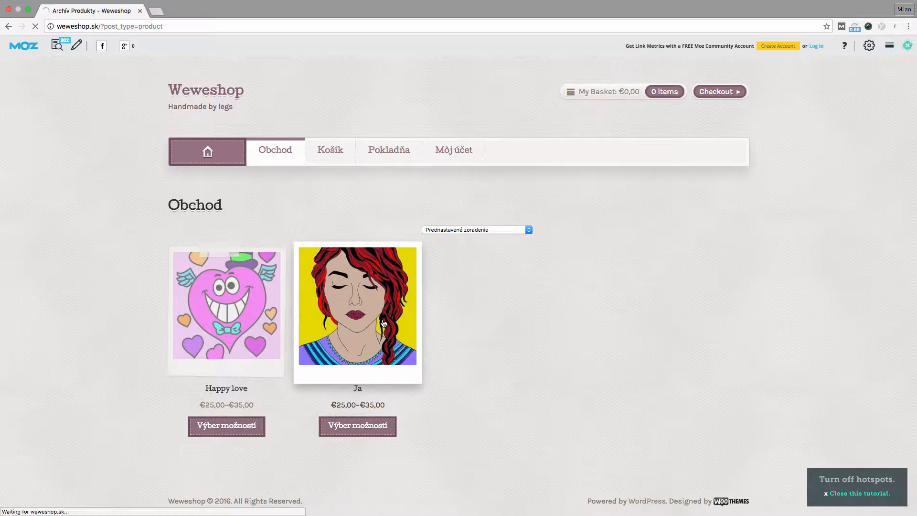
left_click(420, 283)
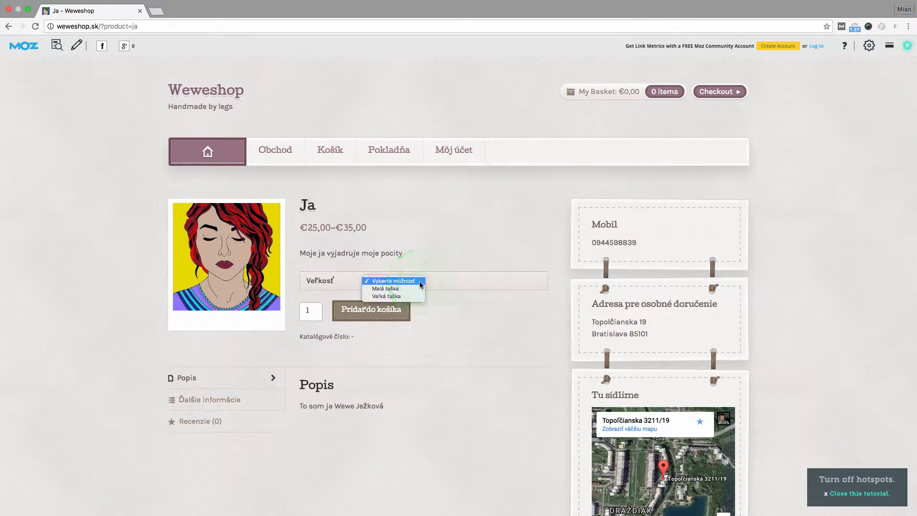
left_click(404, 296)
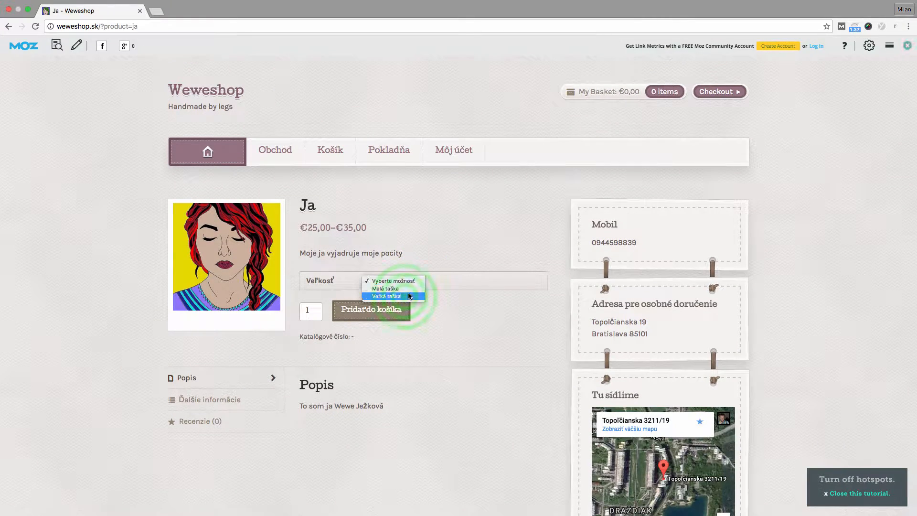
left_click(378, 325)
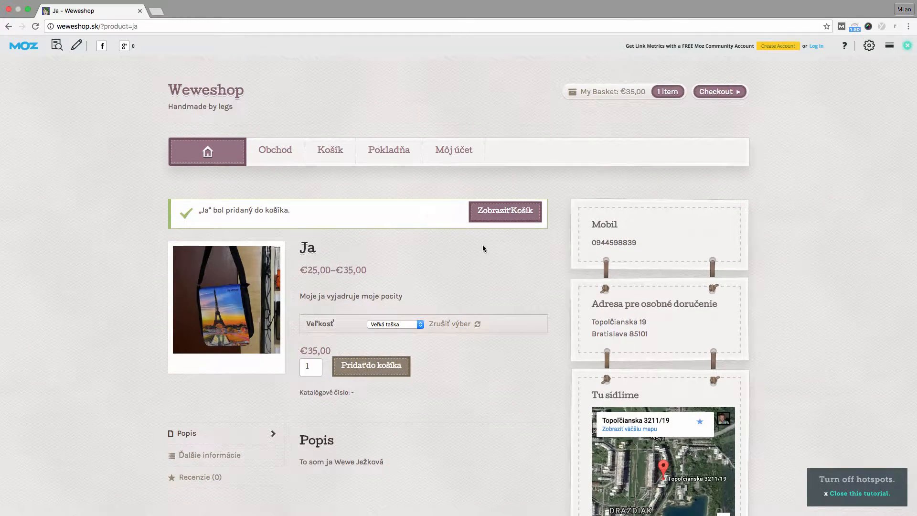
Review the cart with the large "Ja" bag and proceed to checkout with Osobný odber delivery
scroll(482, 244, "down", 3)
scroll(435, 251, "up", 5)
left_click(518, 211)
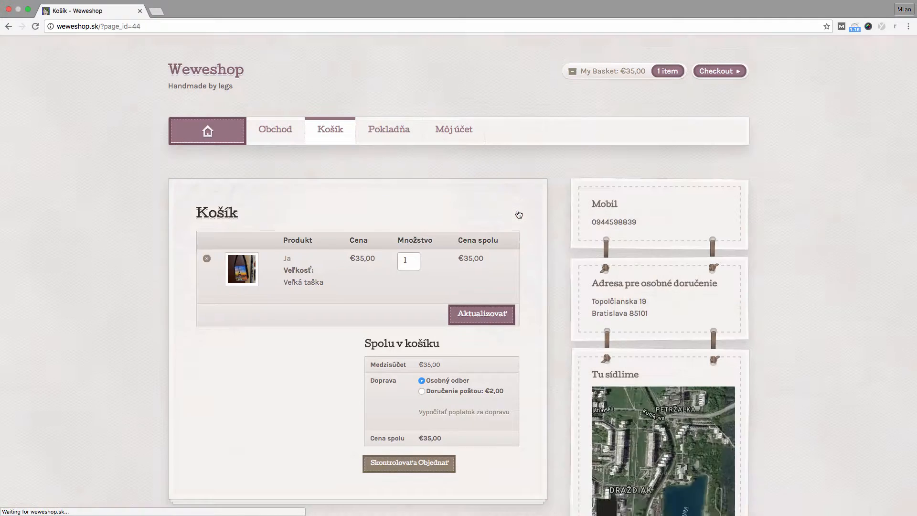
scroll(494, 297, "down", 2)
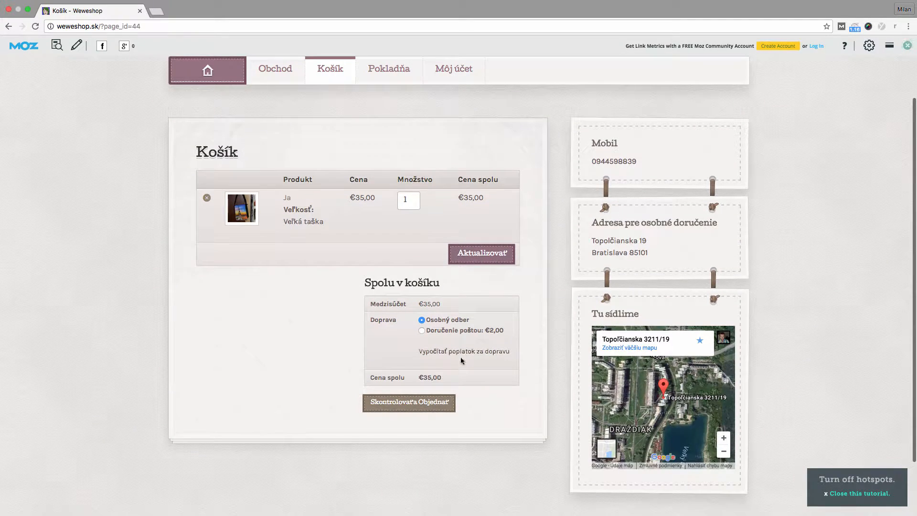
left_click(432, 404)
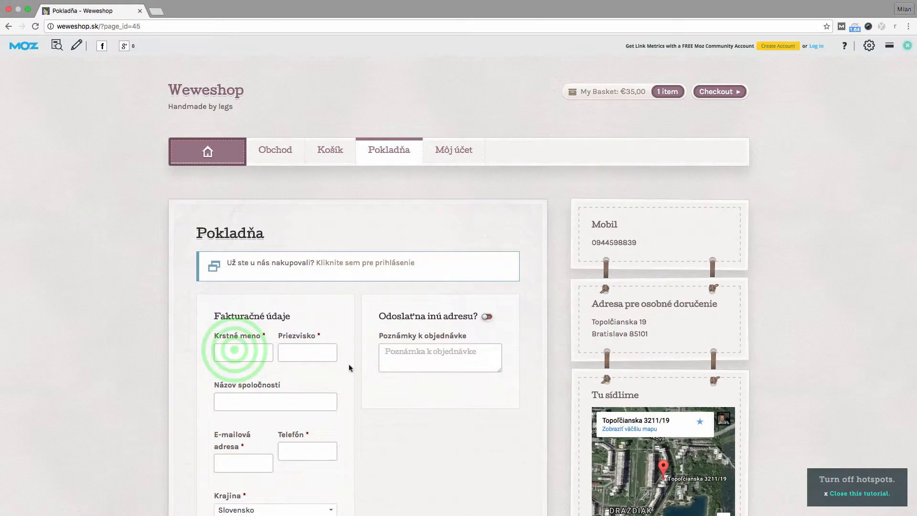
Fill in the customer's first name and surname in the billing details using the saved suggestions
left_click(234, 351)
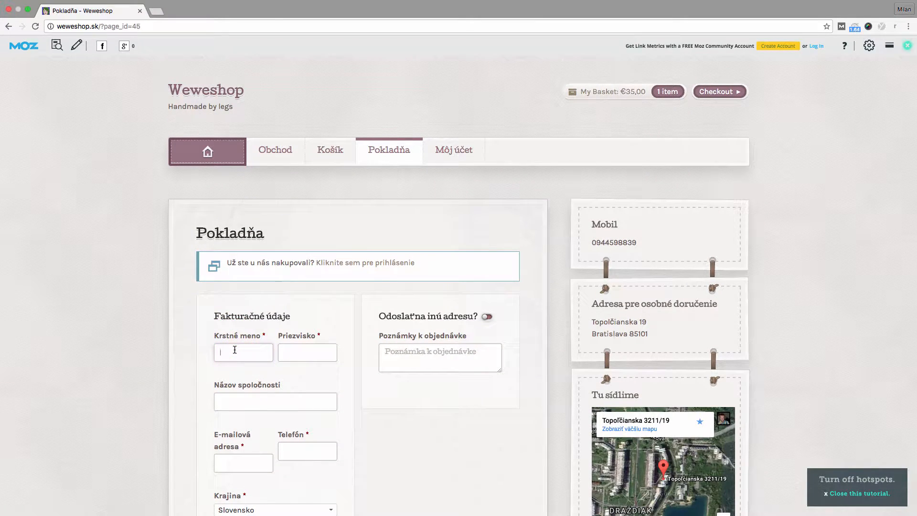
type("Mil")
left_click(224, 367)
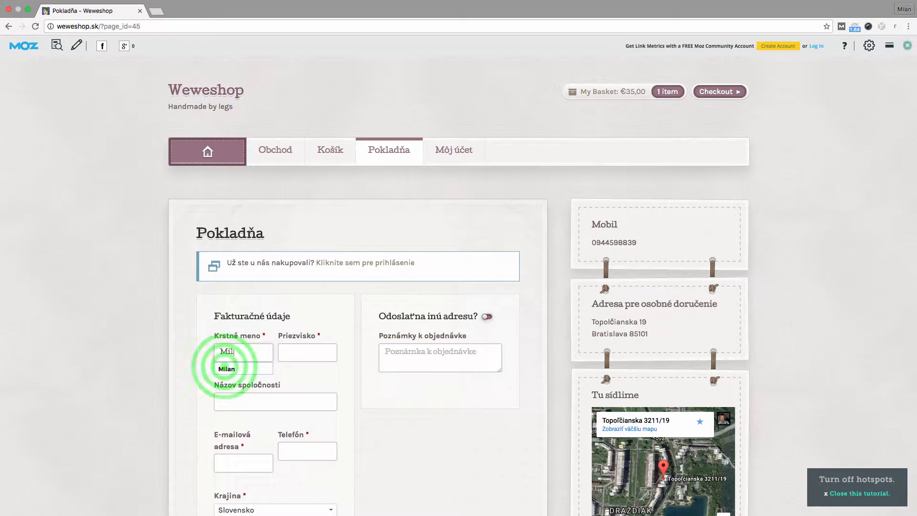
left_click(324, 351)
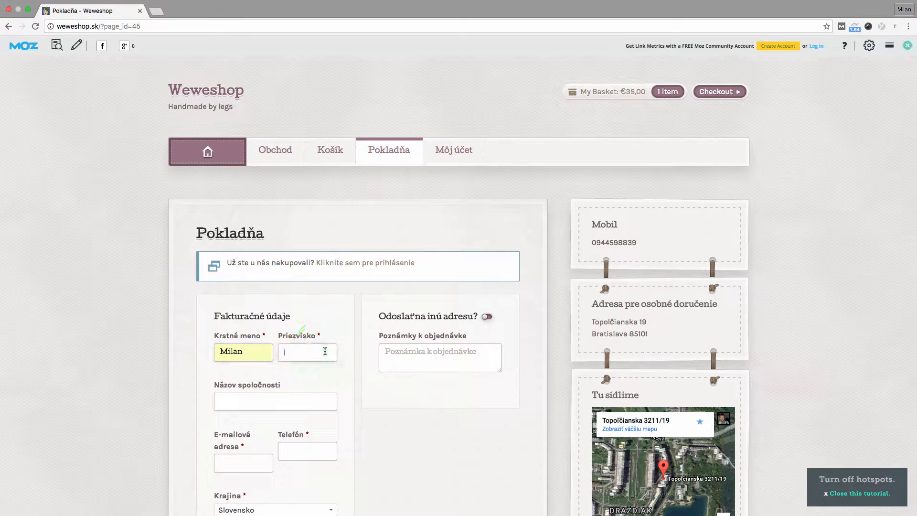
type("Ma")
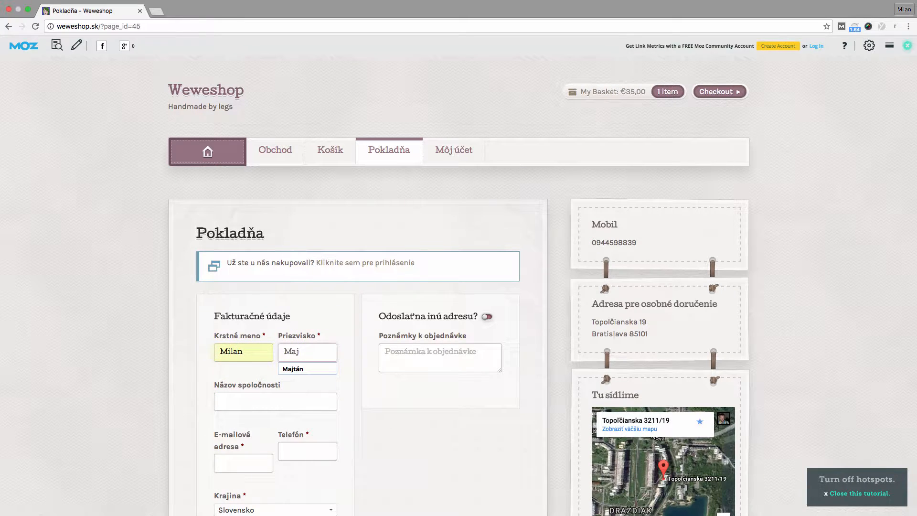
type("j")
left_click(310, 369)
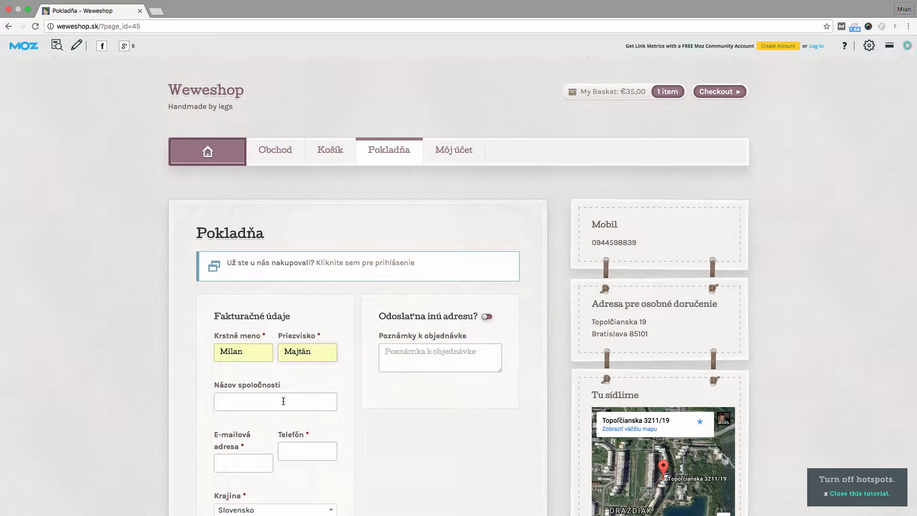
Fill in the customer's e-mail address and phone number in the billing details using the saved suggestions
scroll(266, 425, "down", 2)
left_click(248, 387)
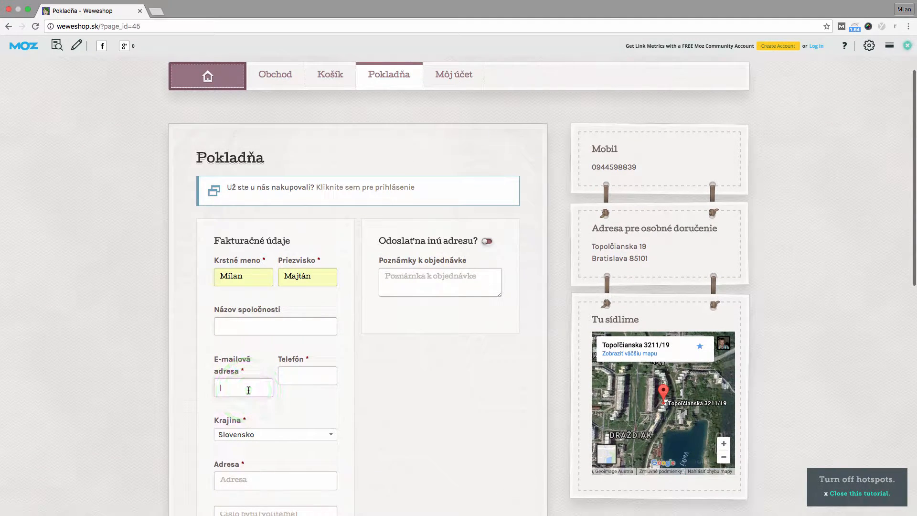
type("m")
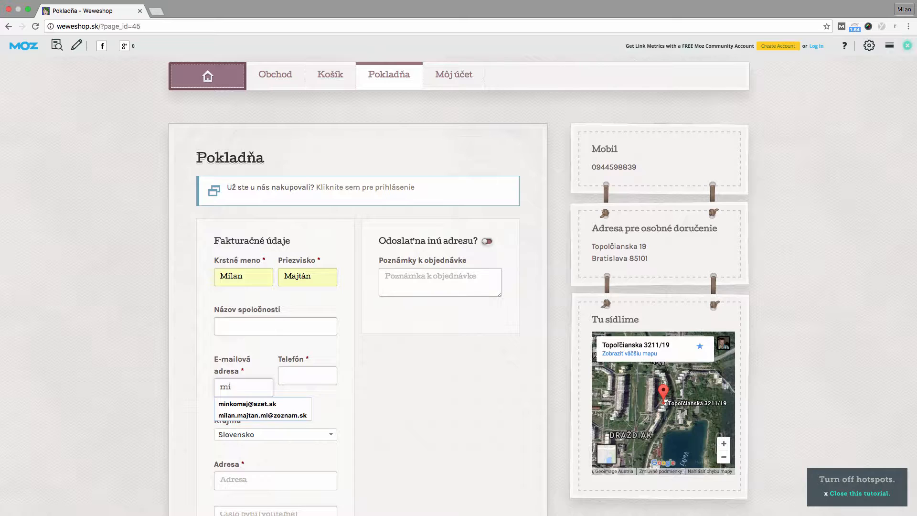
type("i")
left_click(252, 405)
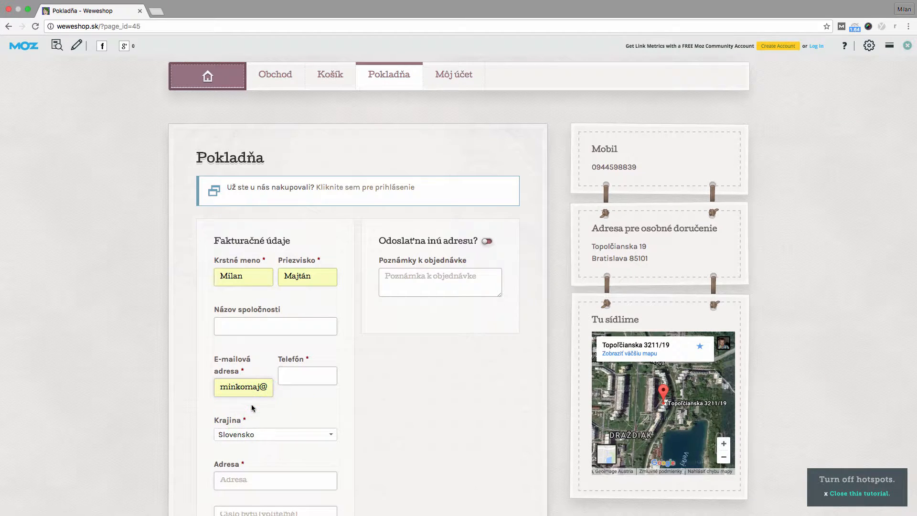
left_click(309, 374)
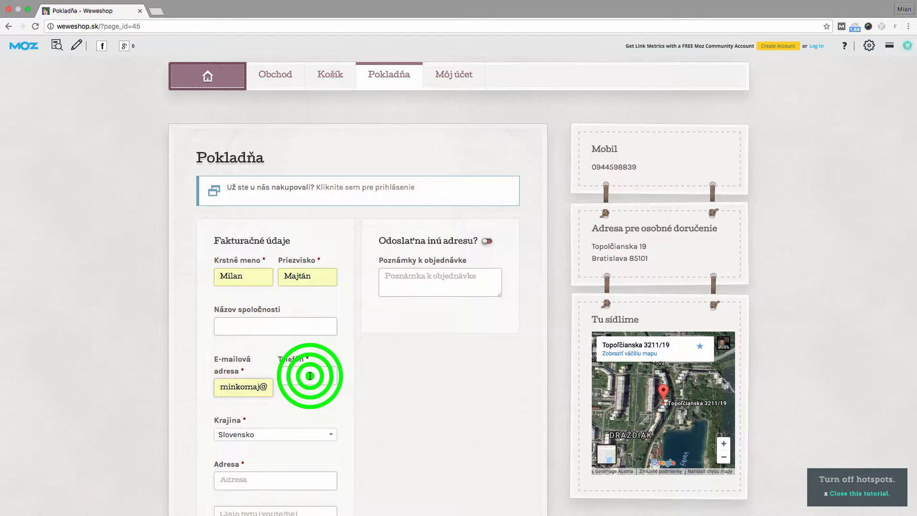
type("0")
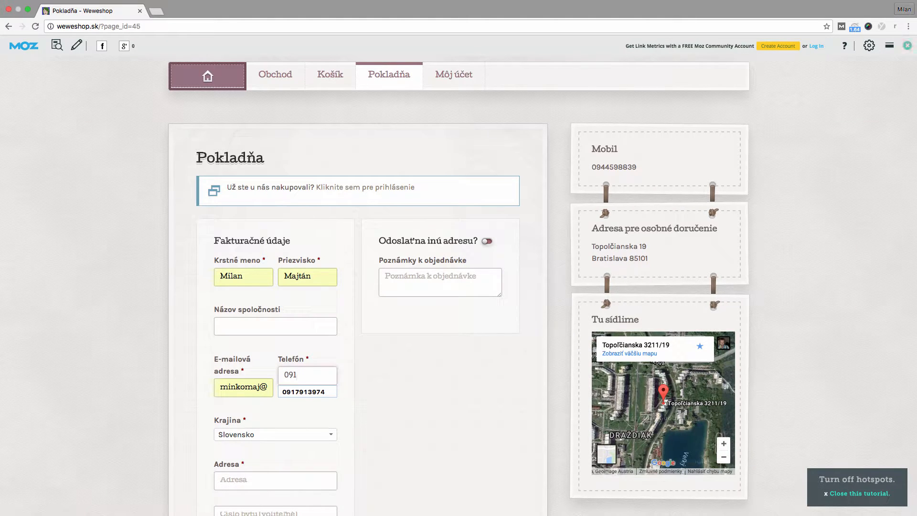
type("91")
left_click(305, 392)
Fill in the customer's street address and town in the billing details using the saved suggestions
scroll(309, 384, "down", 3)
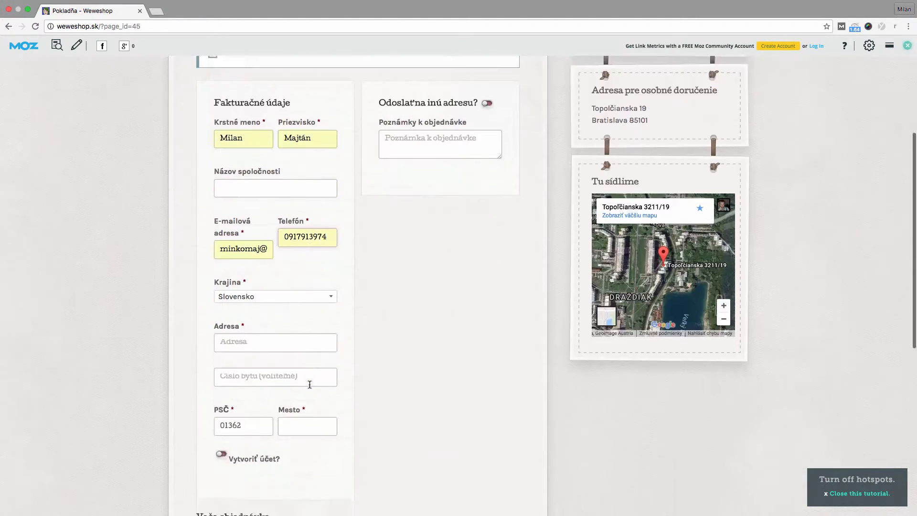
scroll(310, 384, "down", 3)
left_click(252, 186)
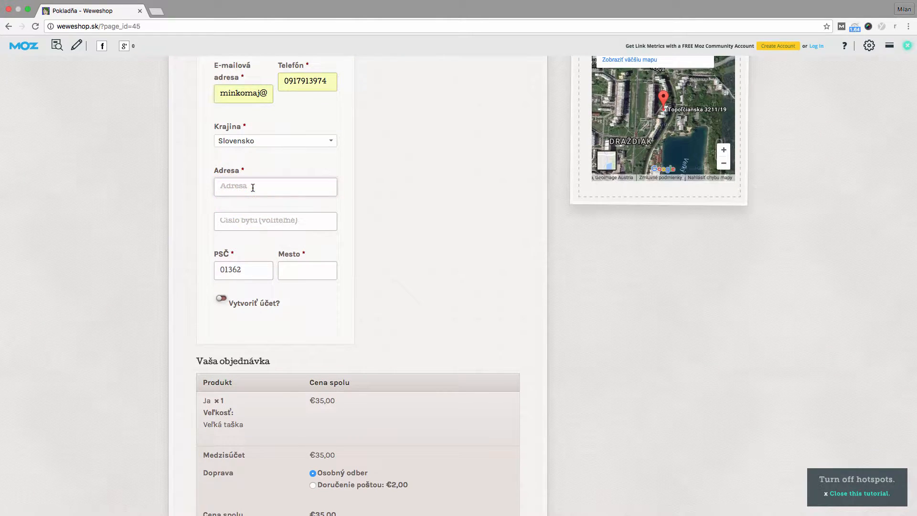
type("v")
left_click(258, 204)
left_click(299, 270)
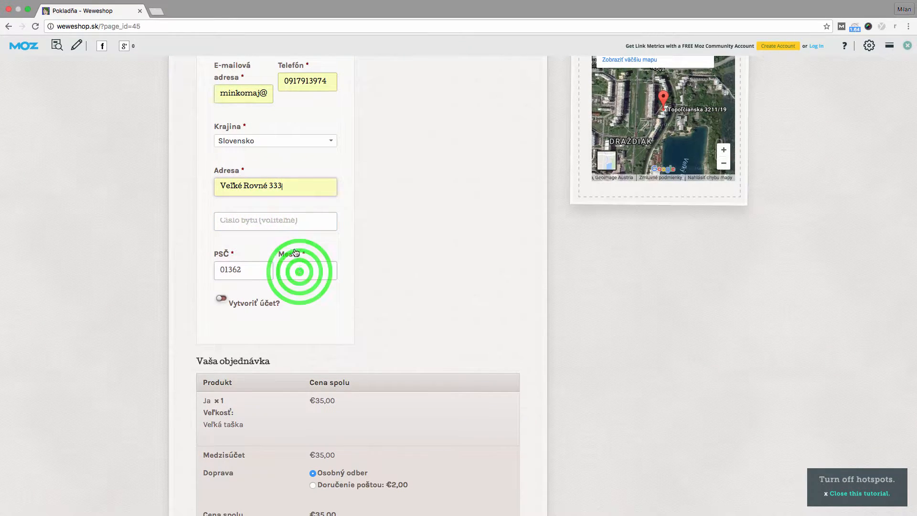
type("vné")
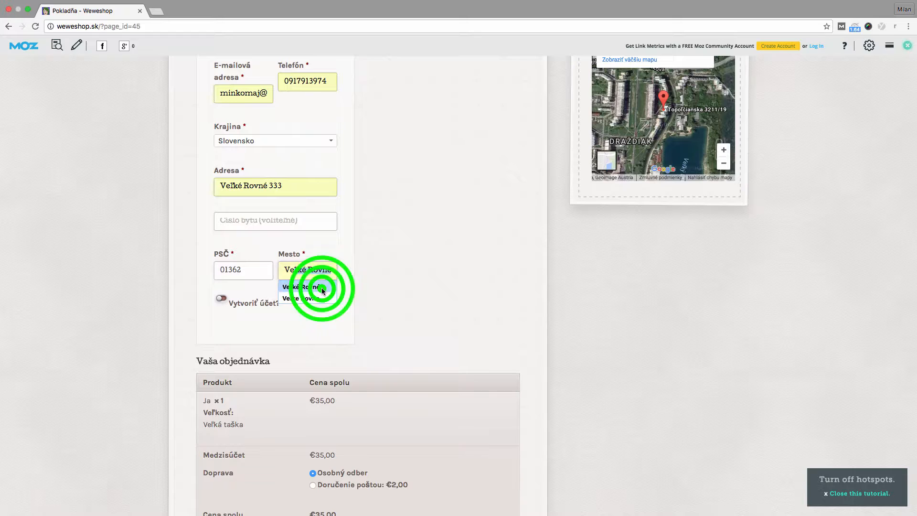
left_click(322, 290)
Place the order for the large "Ja" bag with Osobný odber delivery and review the order confirmation page
scroll(403, 285, "down", 4)
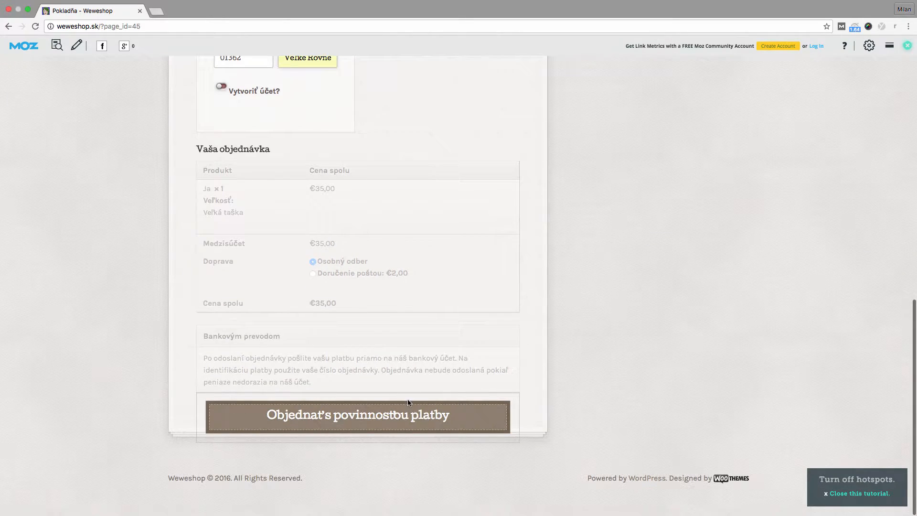
left_click(399, 413)
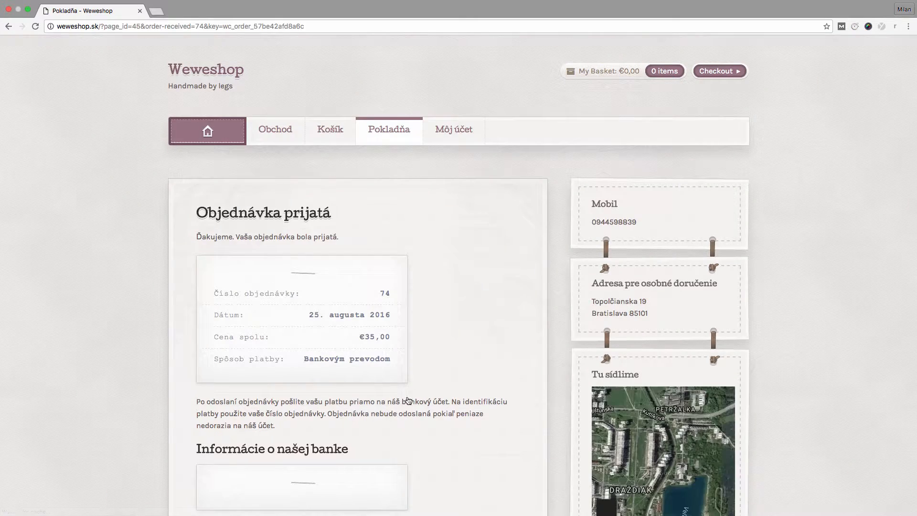
scroll(425, 372, "down", 6)
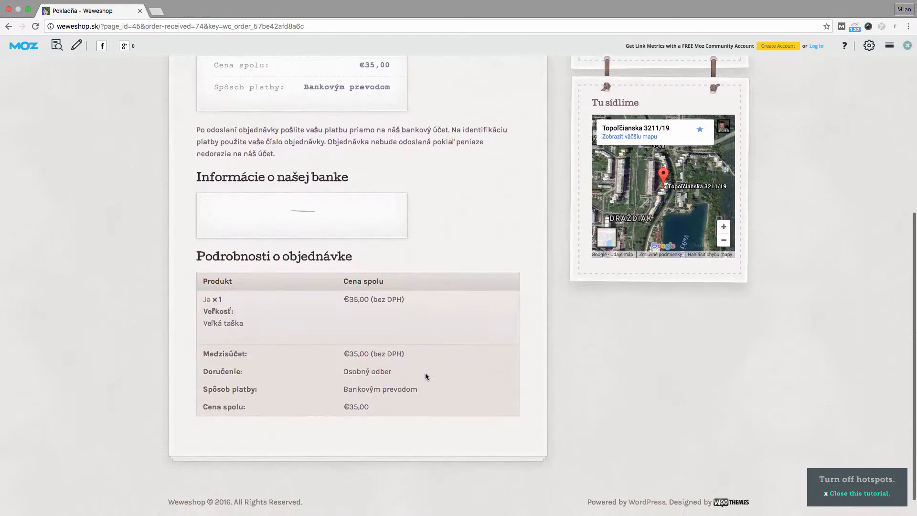
scroll(426, 374, "up", 6)
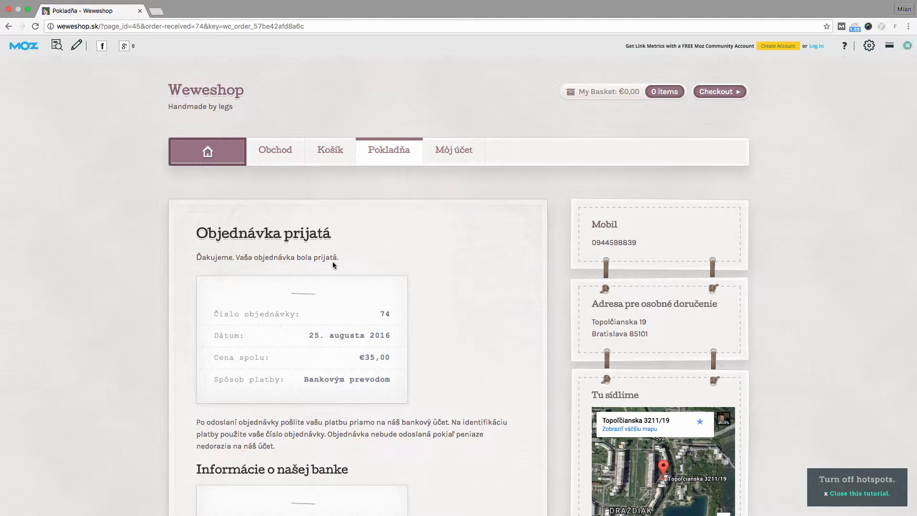
Switch to Mail and move the newest Weweshop new-order notification from Junk to the Inbox
mouse_move(220, 514)
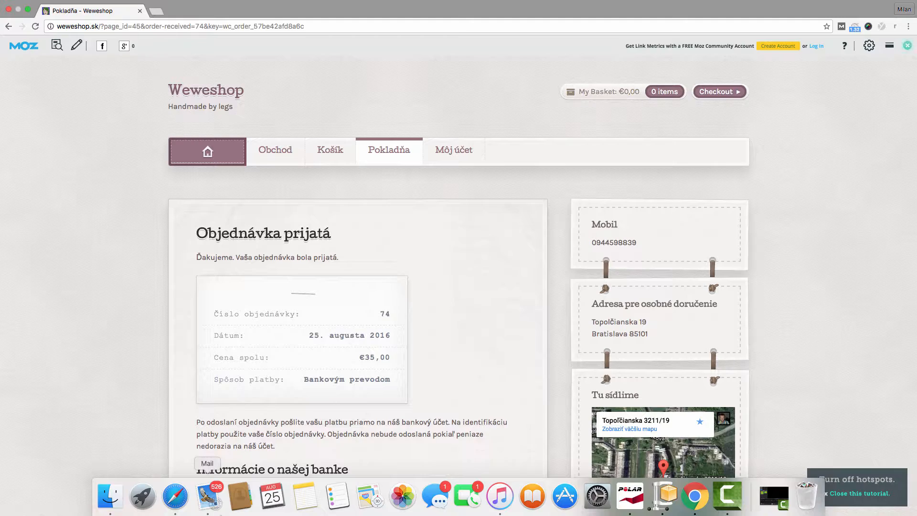
left_click(214, 502)
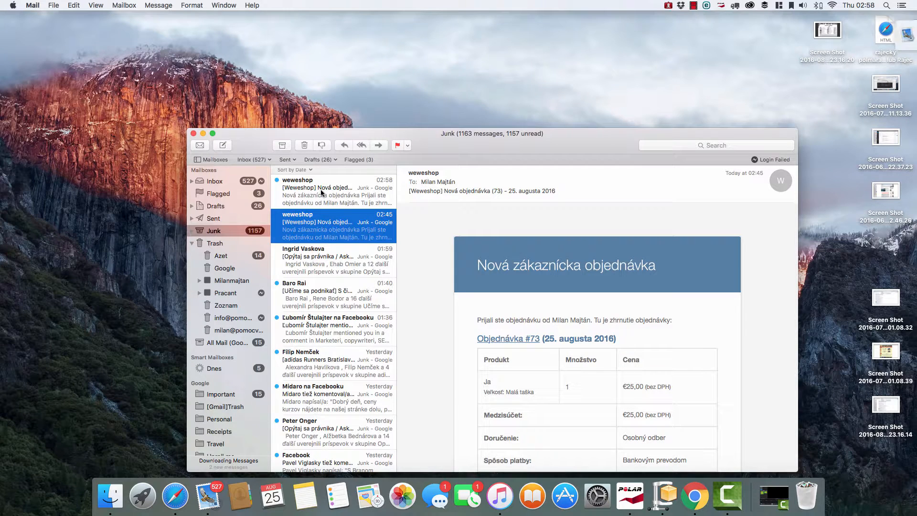
left_click(320, 193)
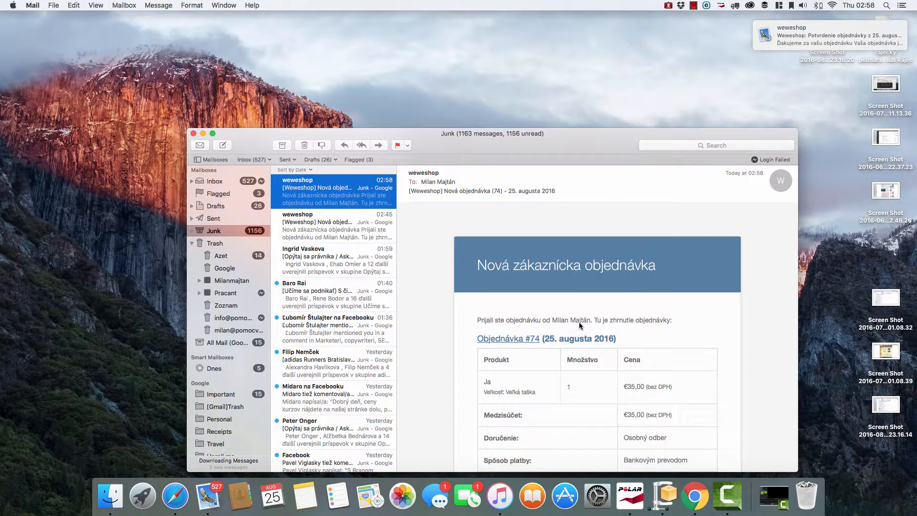
left_click(348, 192)
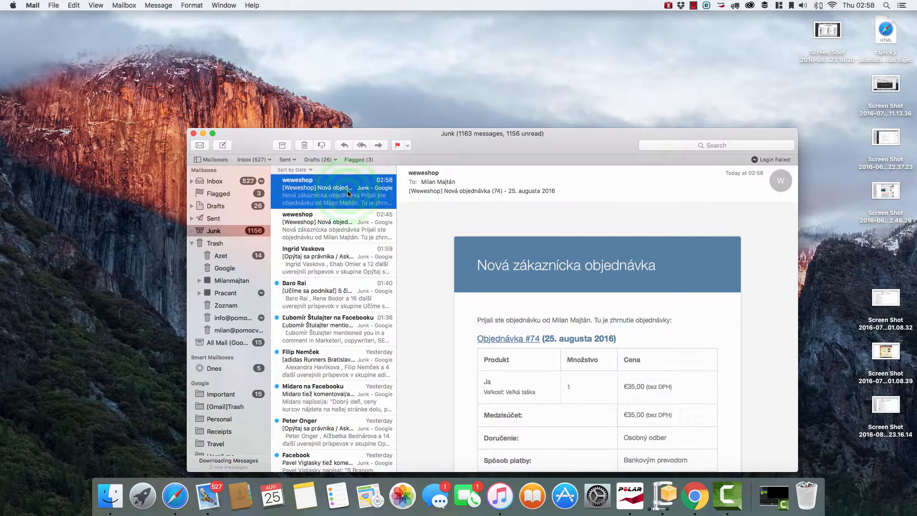
left_click_drag(348, 192, 218, 180)
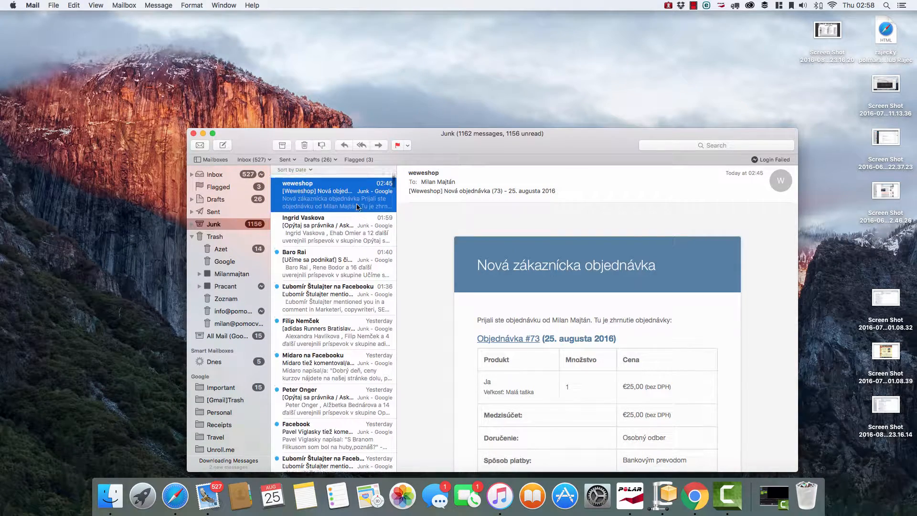
Examine the customer's order confirmation and the shop's new-order notification in the Inbox, and check the Trash mailbox
left_click(215, 176)
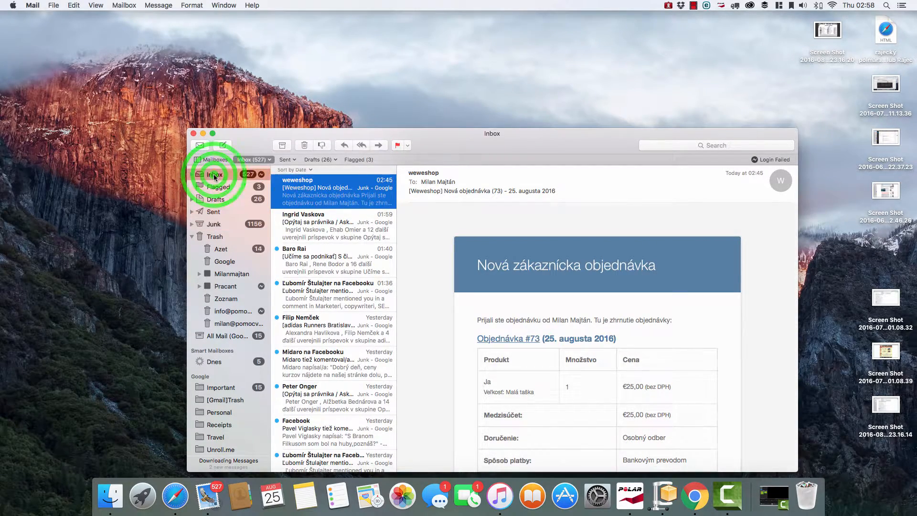
left_click(347, 195)
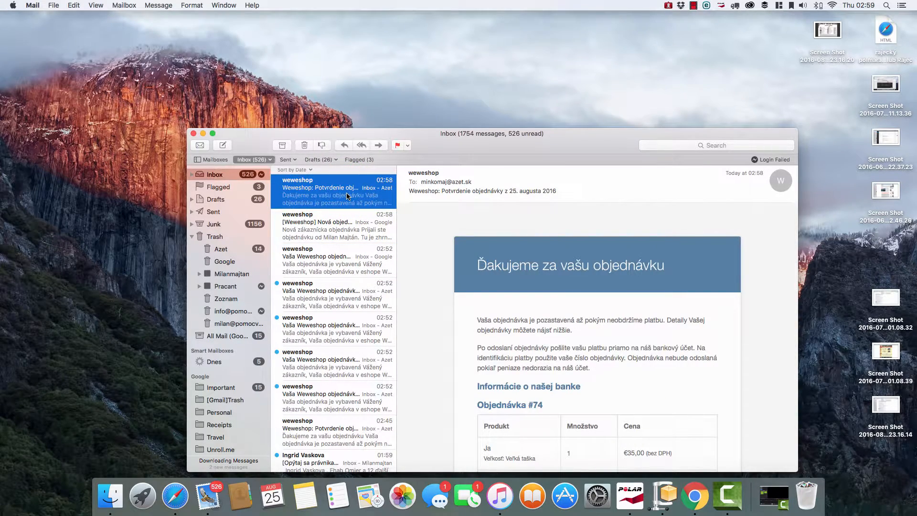
left_click(332, 222)
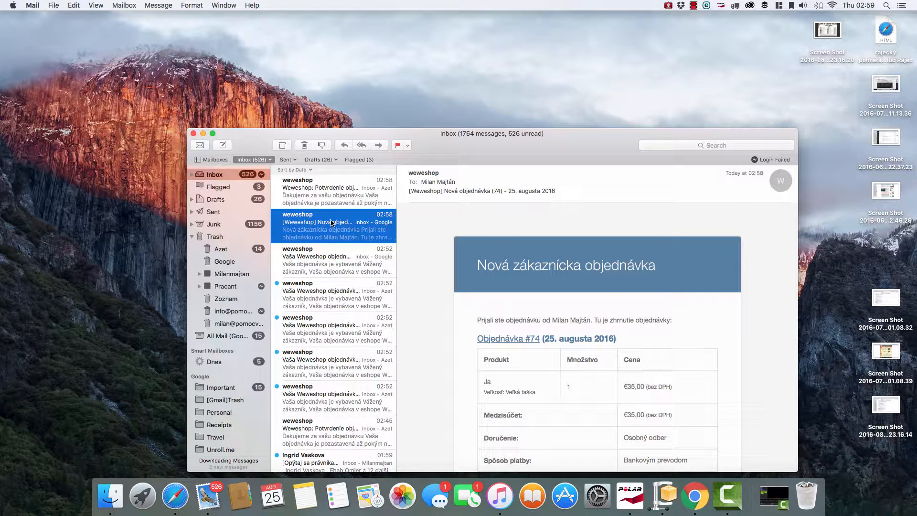
scroll(332, 223, "up", 2)
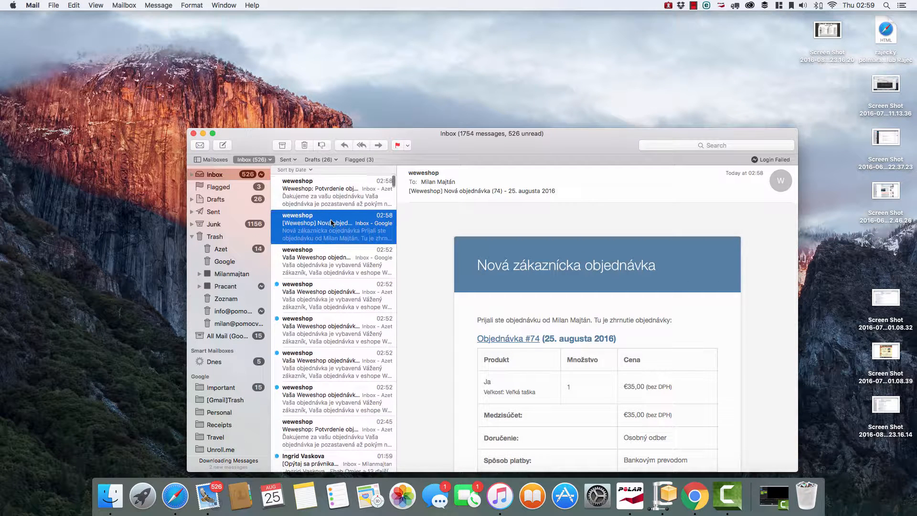
left_click(215, 236)
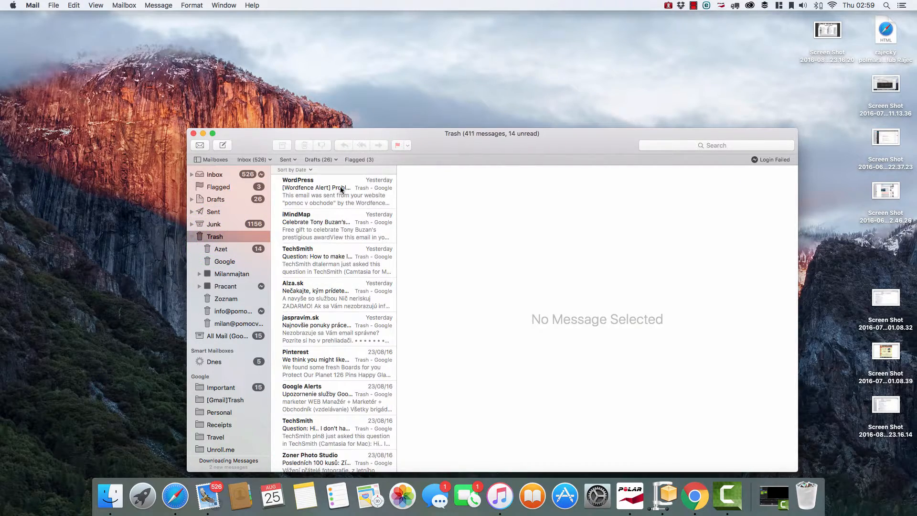
left_click(215, 174)
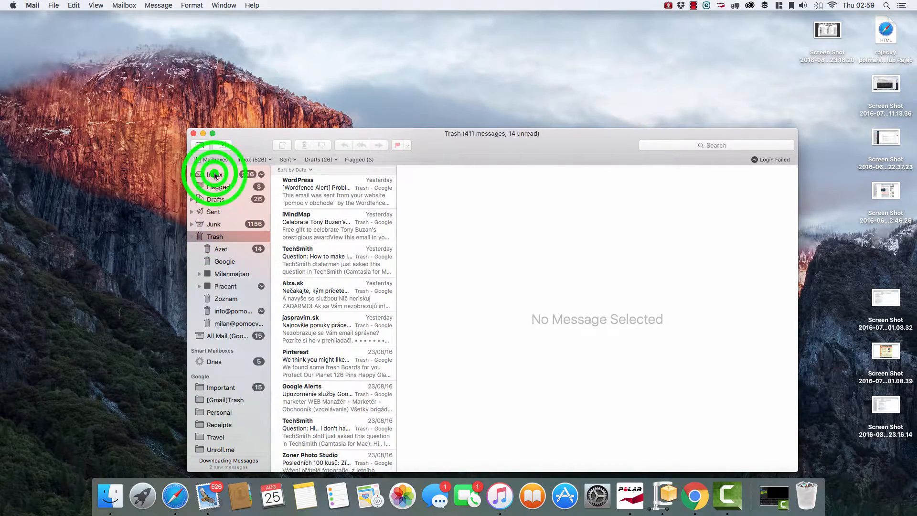
left_click(334, 189)
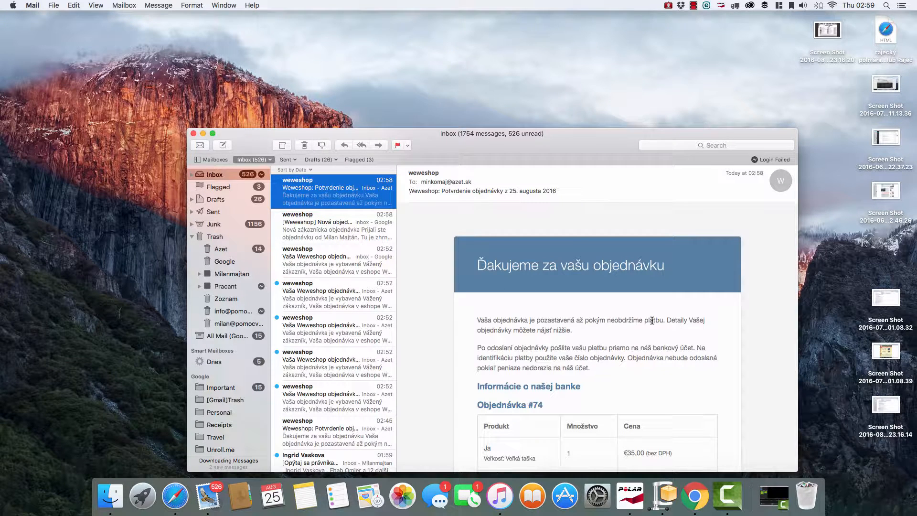
left_click(328, 238)
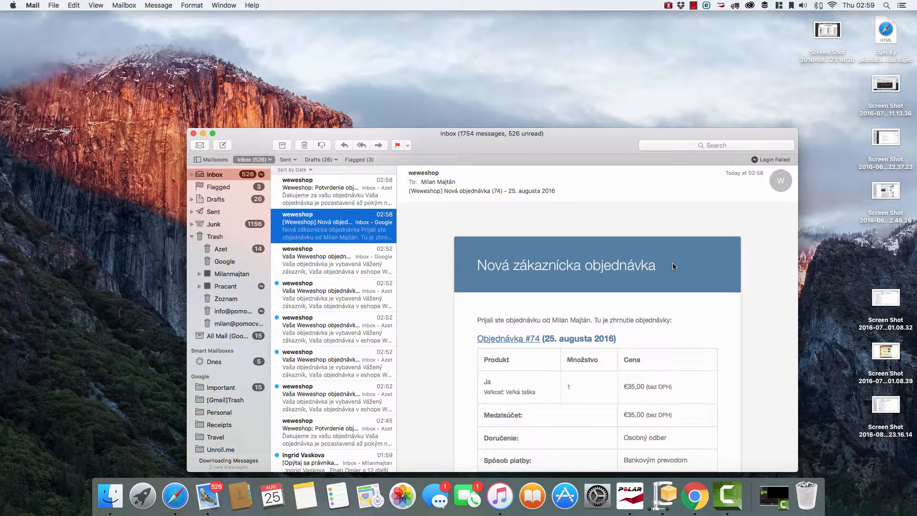
left_click(319, 189)
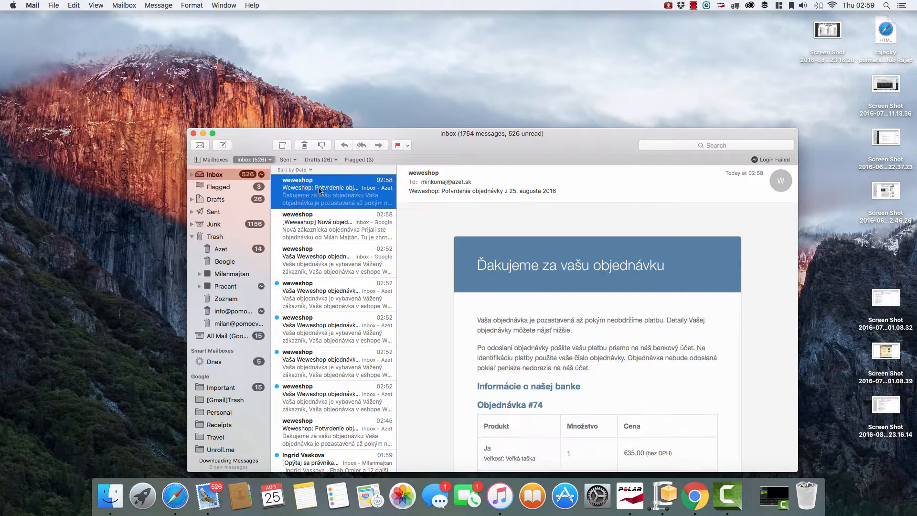
Switch to Safari, open the WooCommerce orders list in the Weweshop administration and mark the newest order as completed
left_click(172, 497)
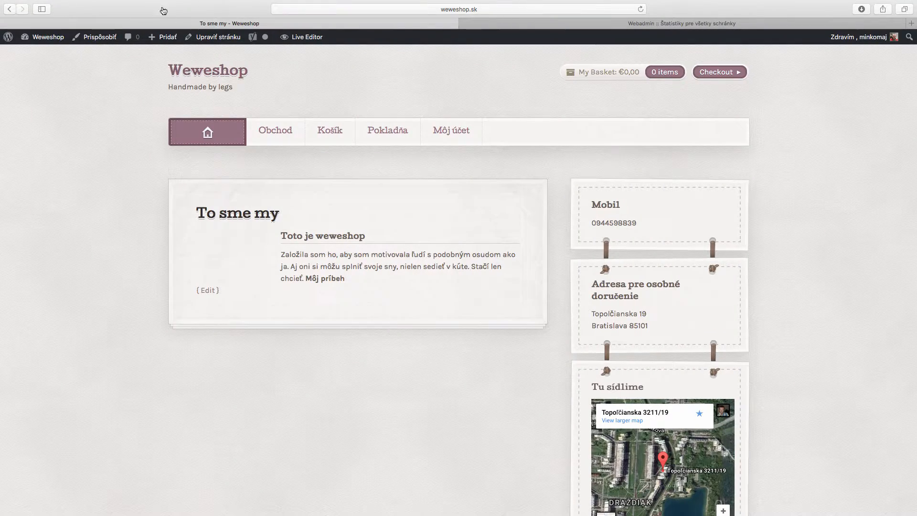
left_click(46, 37)
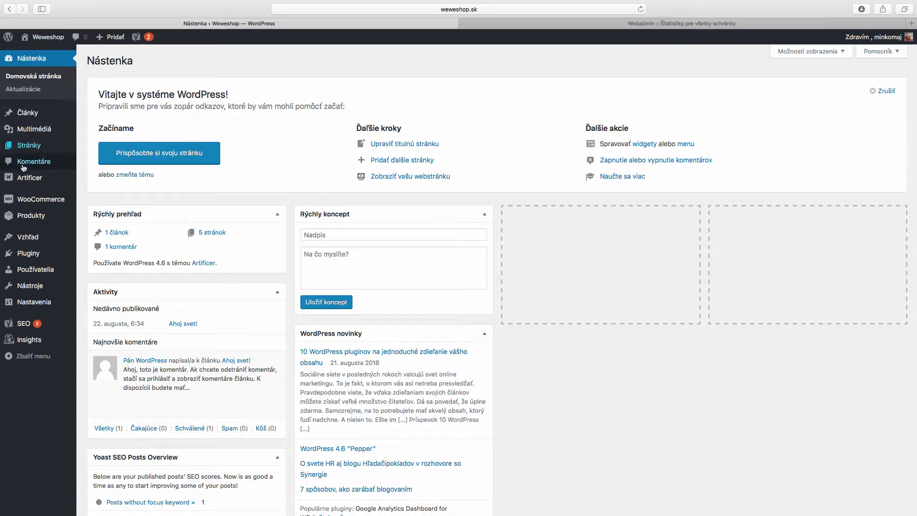
mouse_move(45, 204)
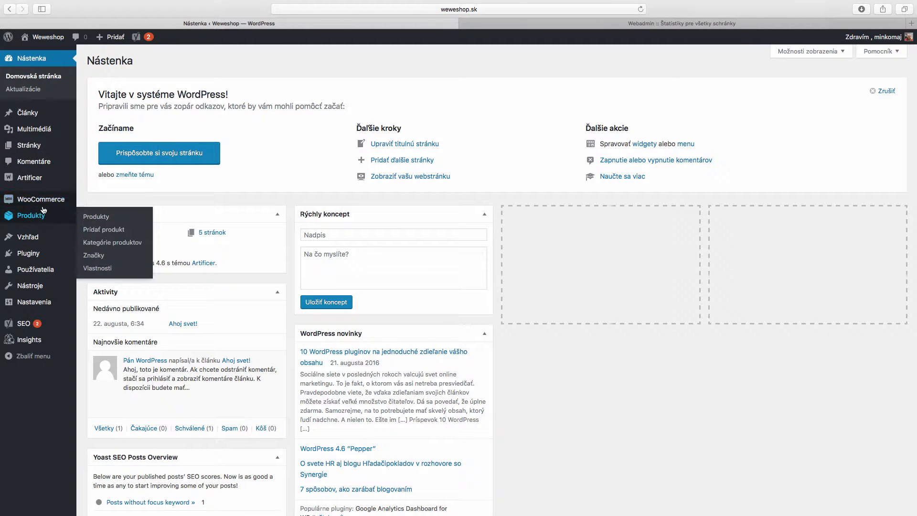
left_click(97, 201)
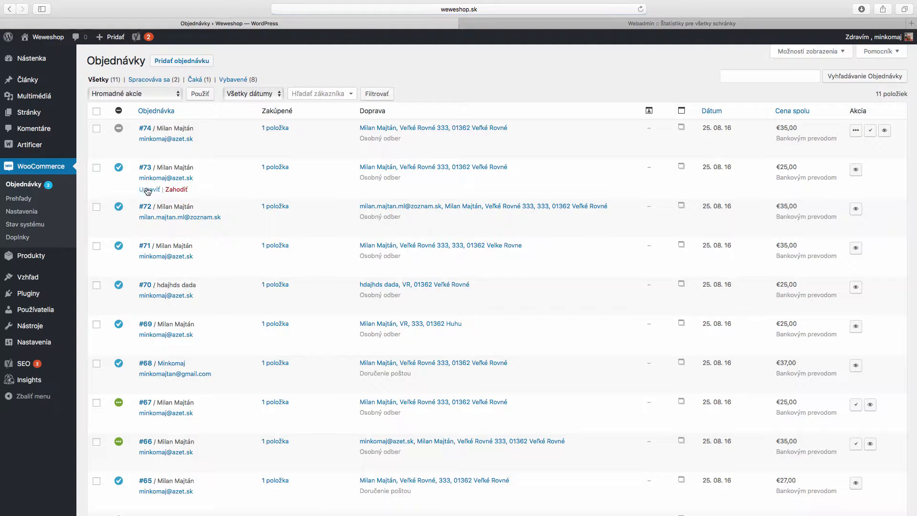
left_click(870, 132)
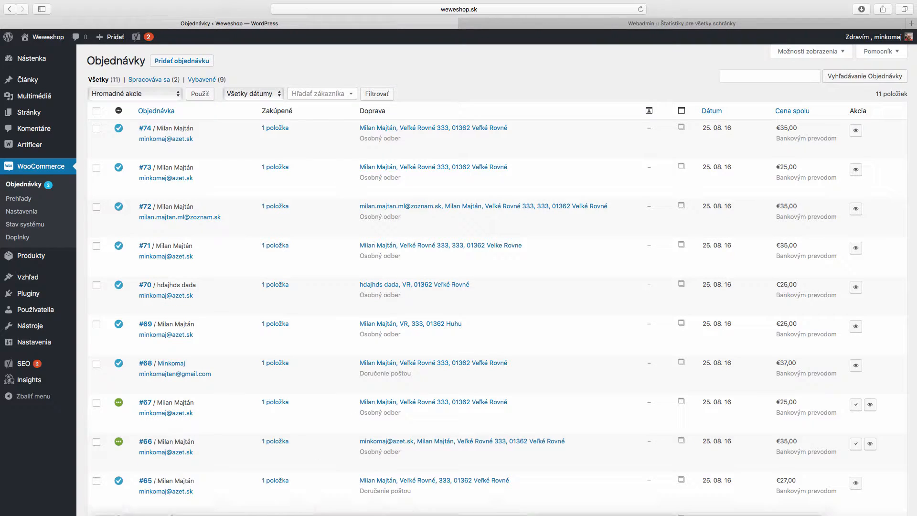
Switch to Mail and review the customer's order confirmation and the shop's new-order notification in the Inbox
left_click(207, 497)
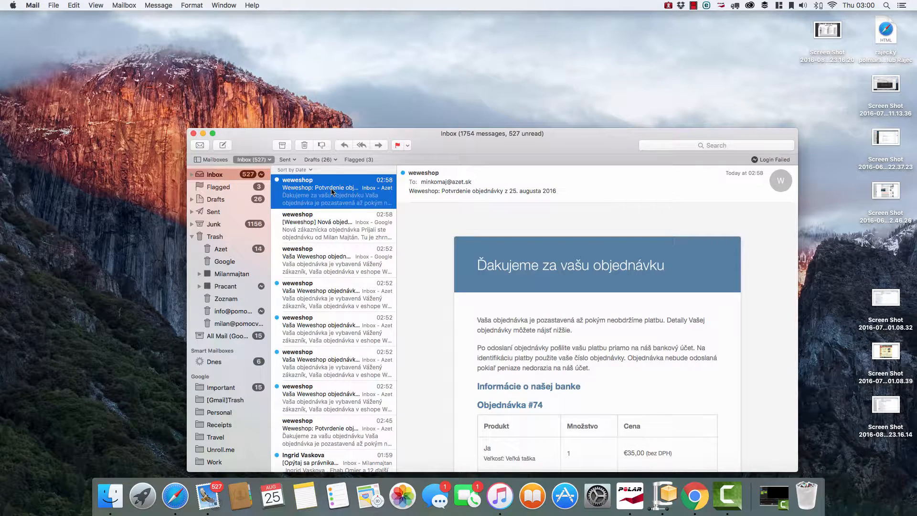
scroll(331, 191, "up", 2)
left_click(326, 230)
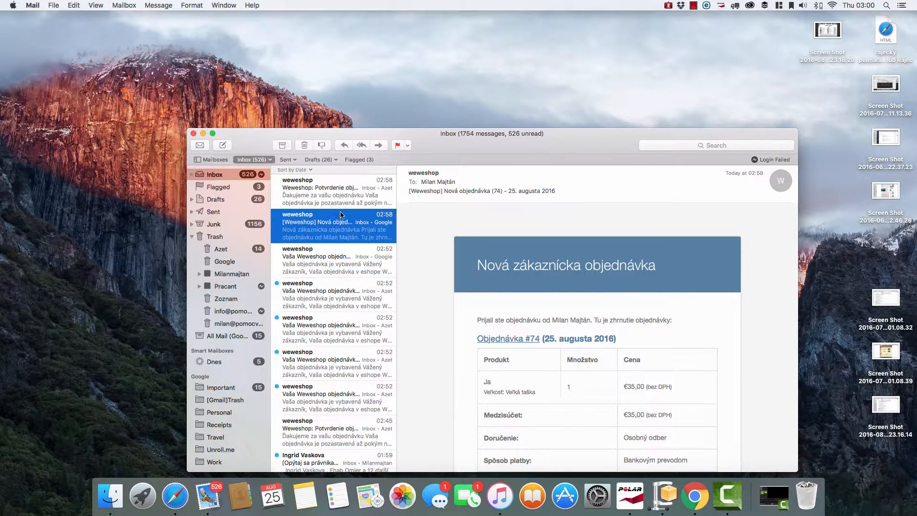
left_click(351, 190)
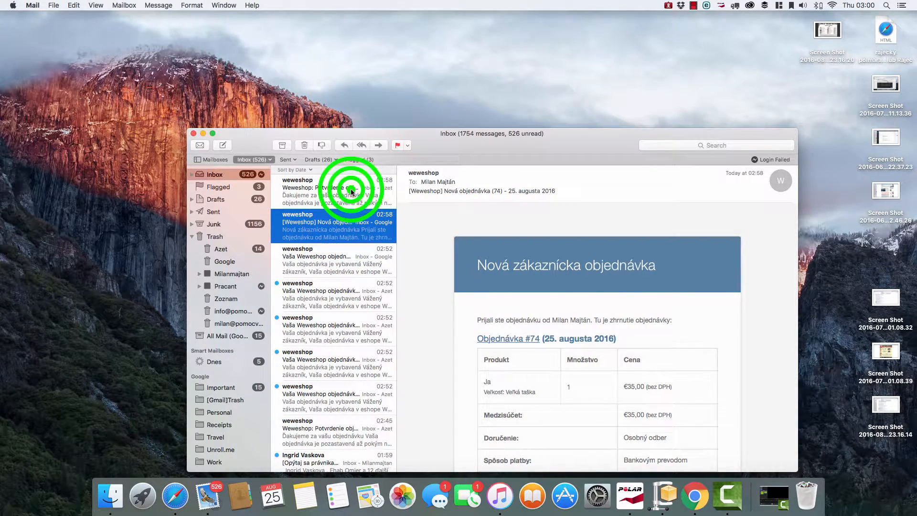
scroll(311, 185, "left", 5)
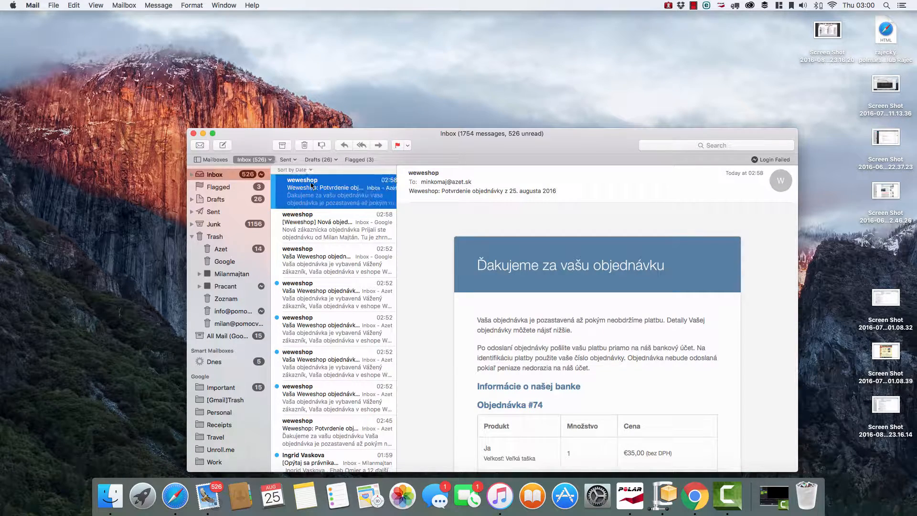
Check the Flagged mailbox, return to the Inbox and look again at the two newest Weweshop order messages
left_click(221, 177)
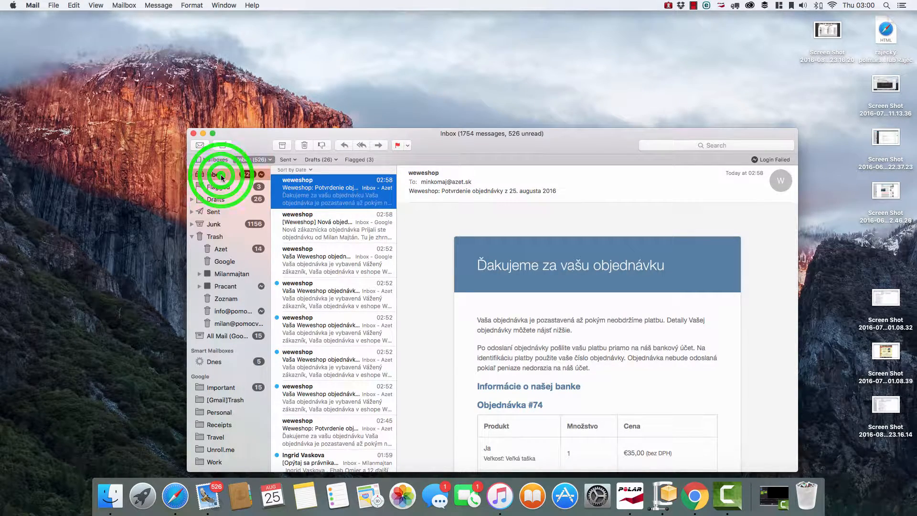
scroll(219, 182, "down", 1)
left_click(216, 186)
left_click(216, 172)
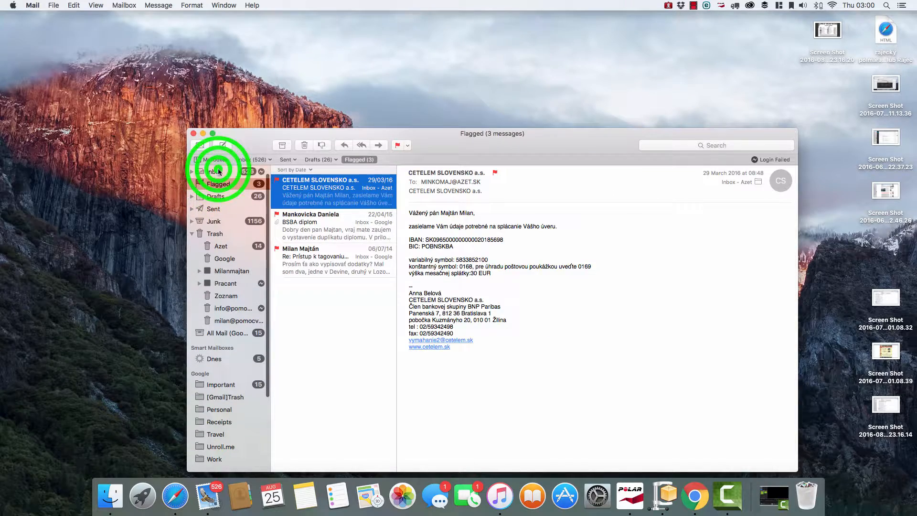
left_click(316, 201)
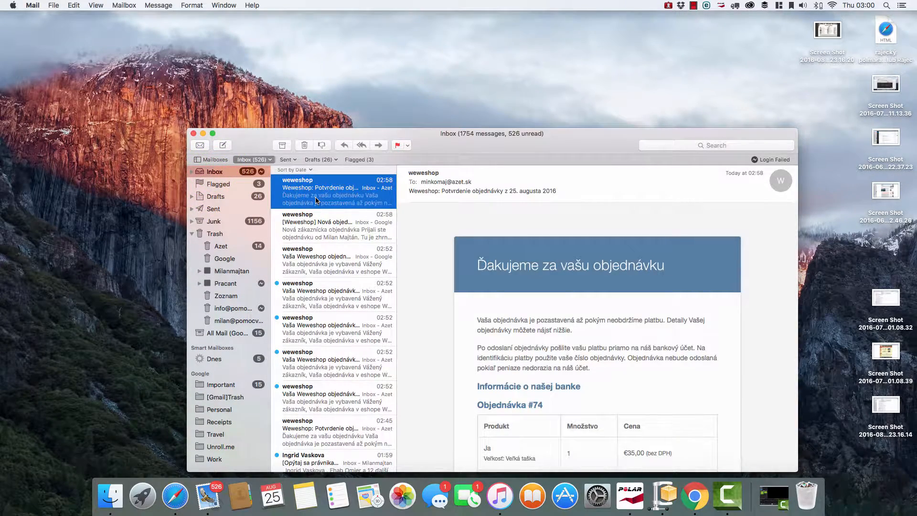
left_click(319, 227)
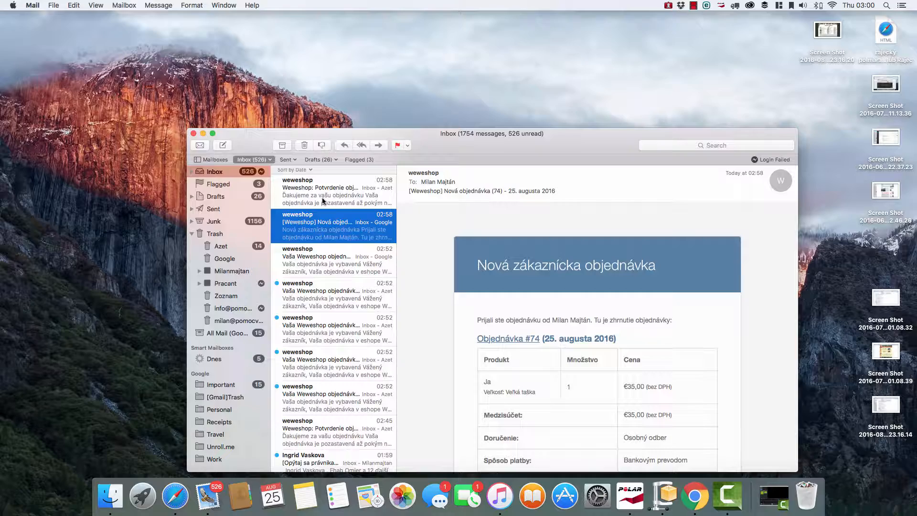
left_click(321, 190)
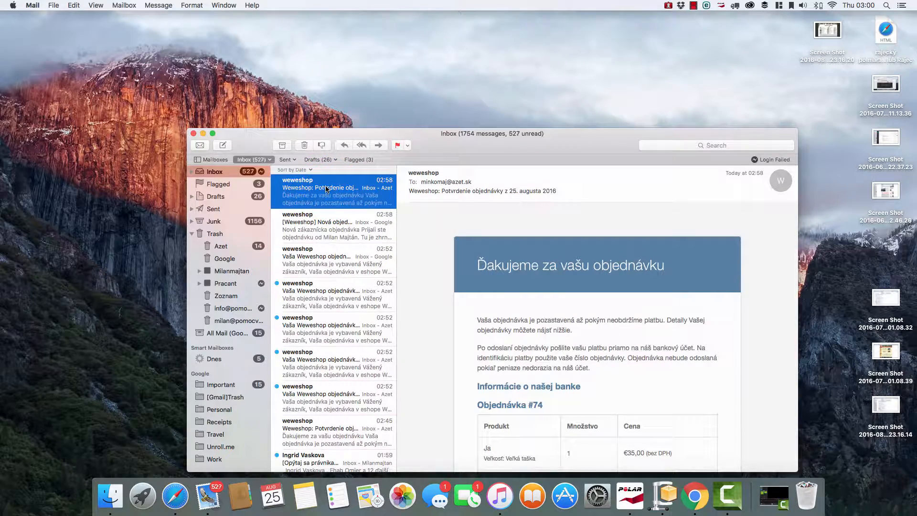
Open the newest Weweshop completed-order e-mail and read its order summary, customer details, and billing and delivery addresses
left_click(327, 189)
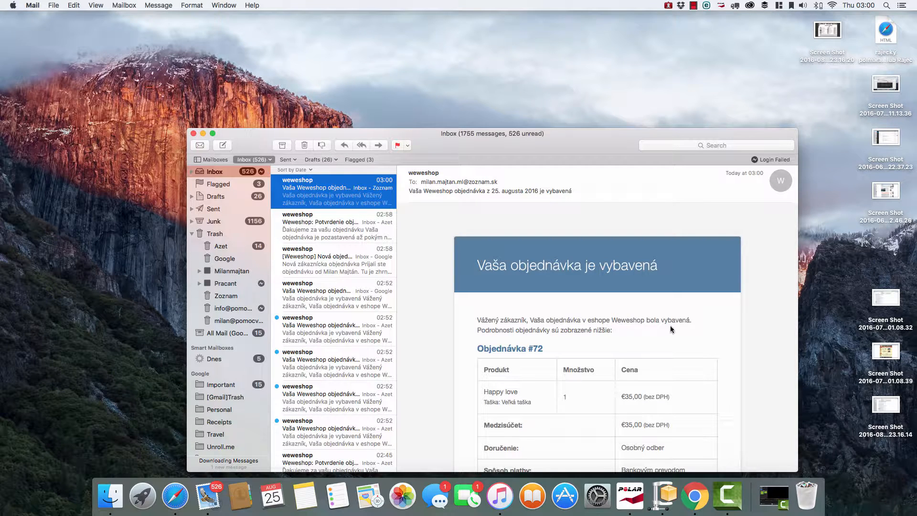
scroll(651, 347, "down", 5)
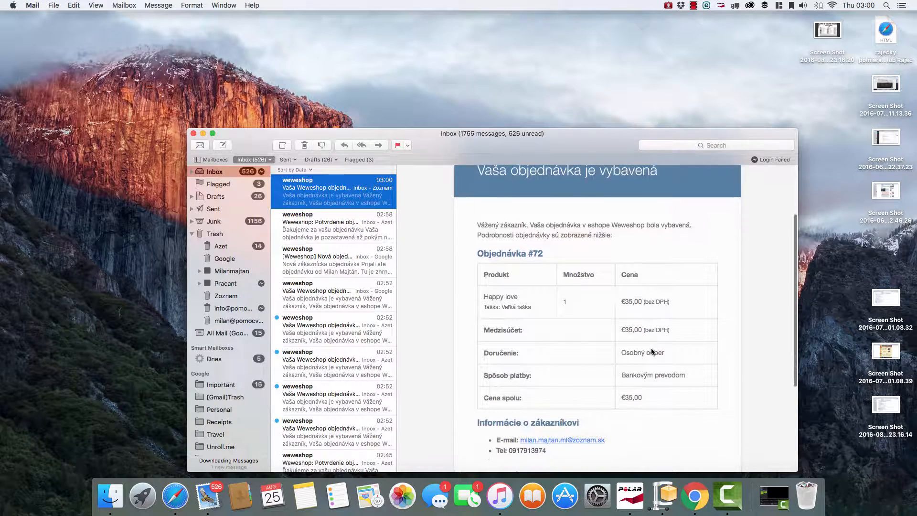
scroll(651, 352, "down", 2)
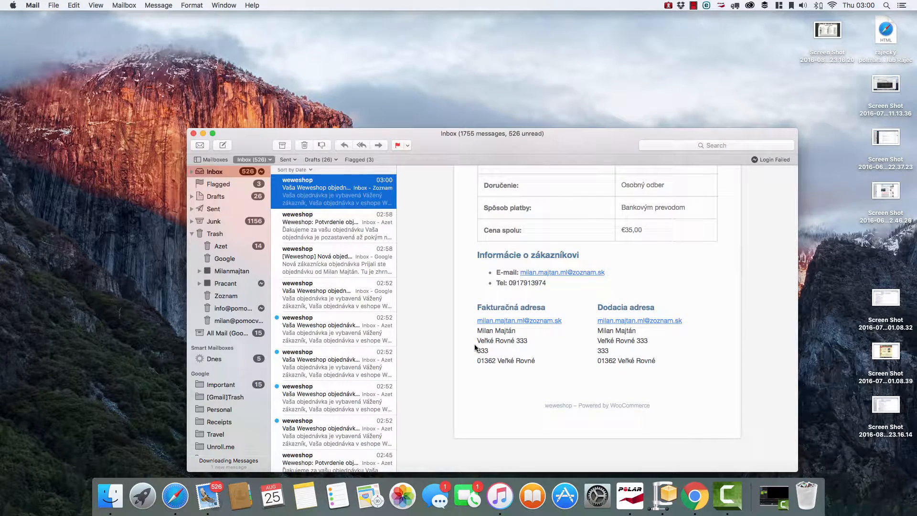
left_click(728, 490)
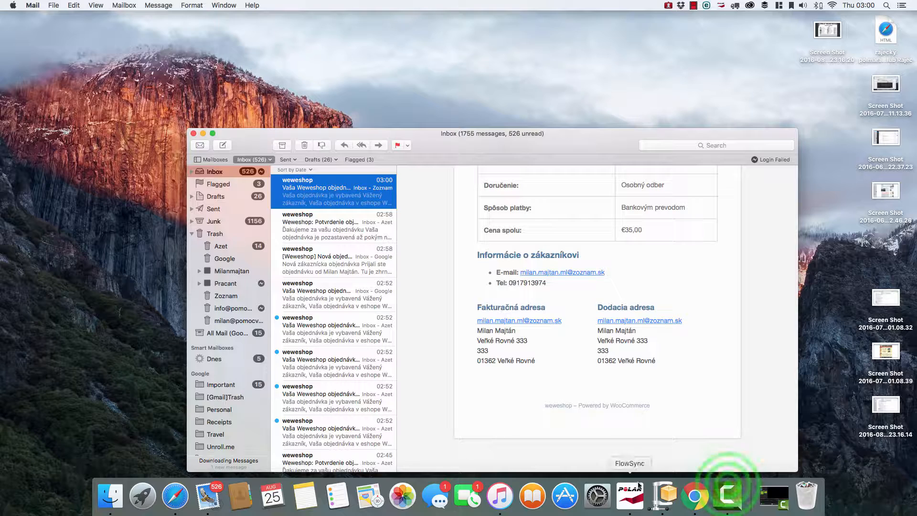